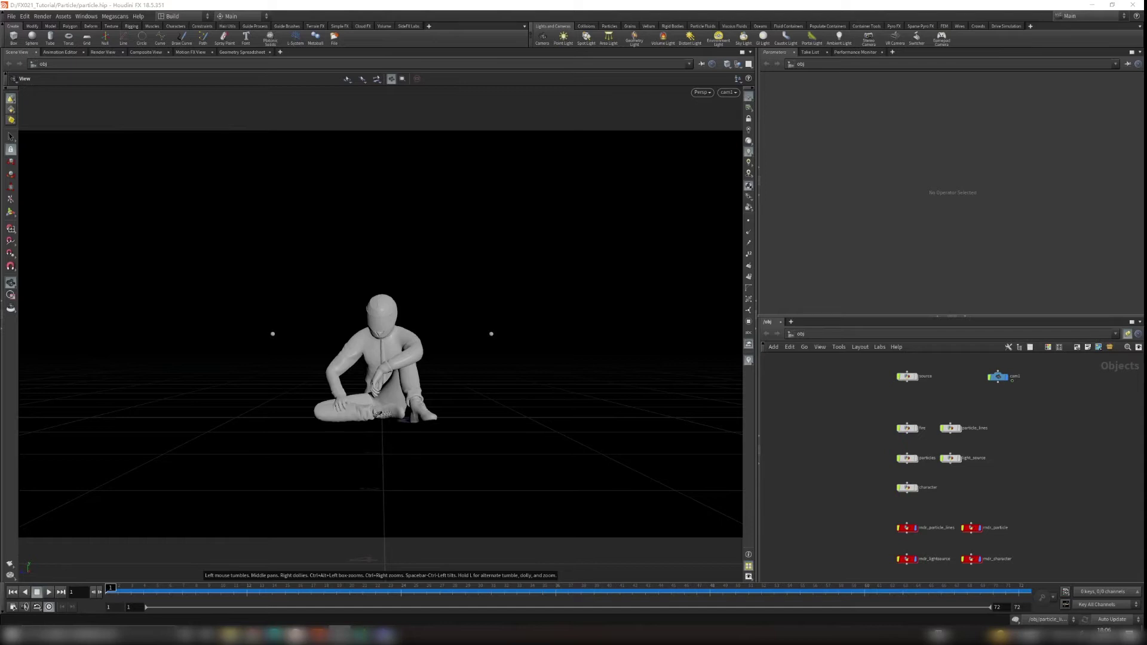
Add a Mantra render node in the out network.
left_click(998, 376)
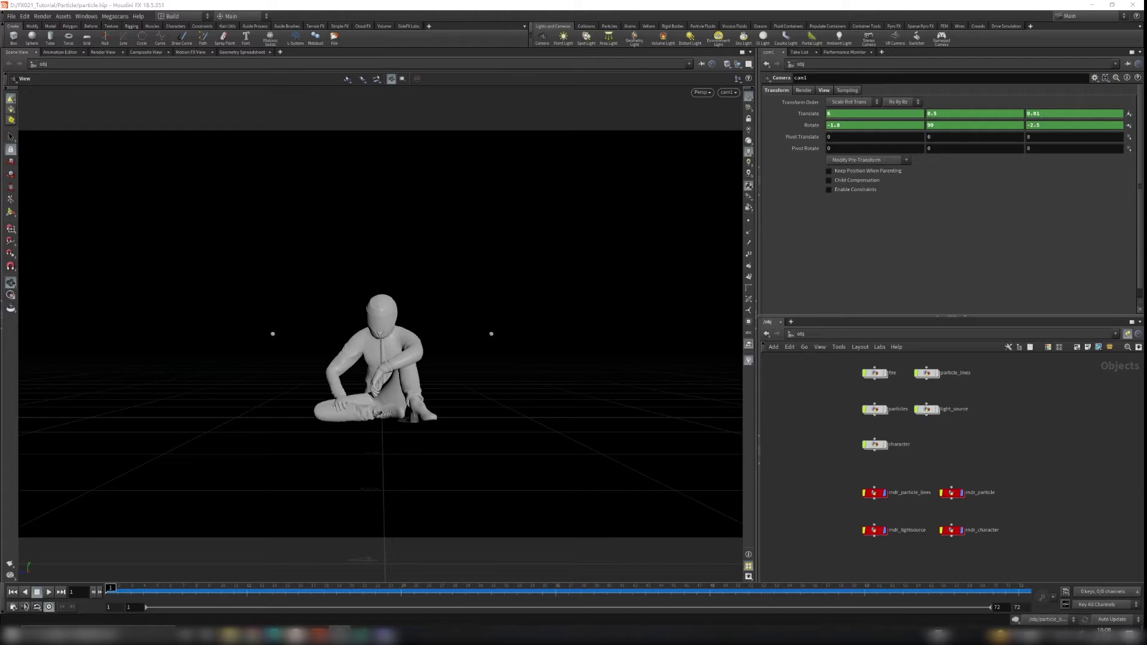
left_click(805, 333)
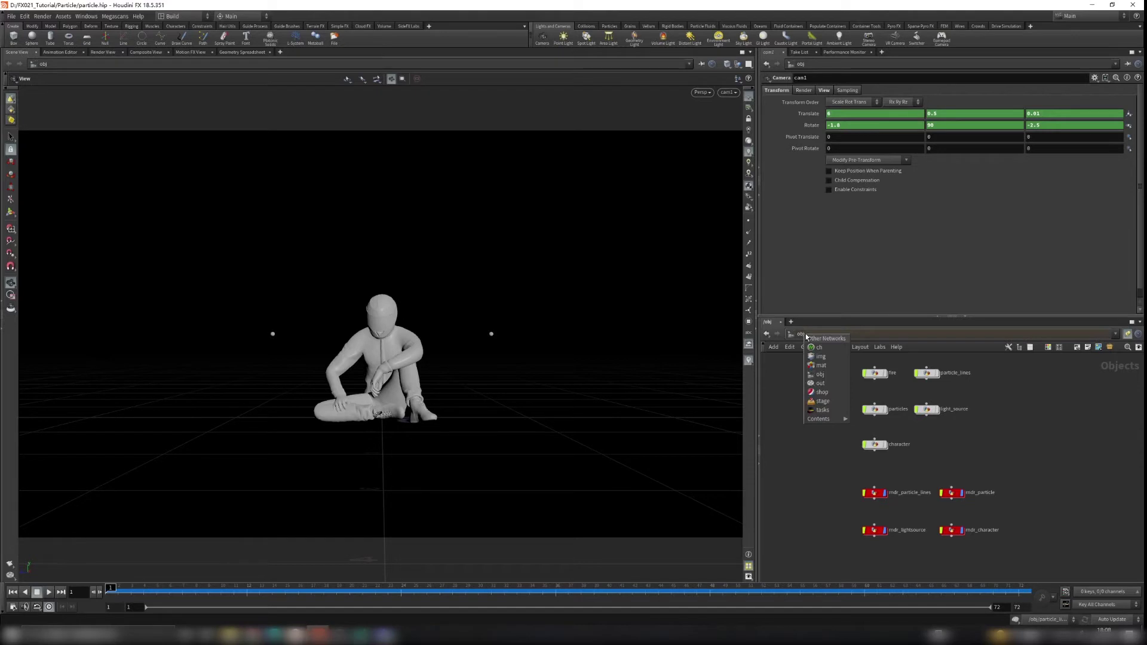
left_click(821, 384)
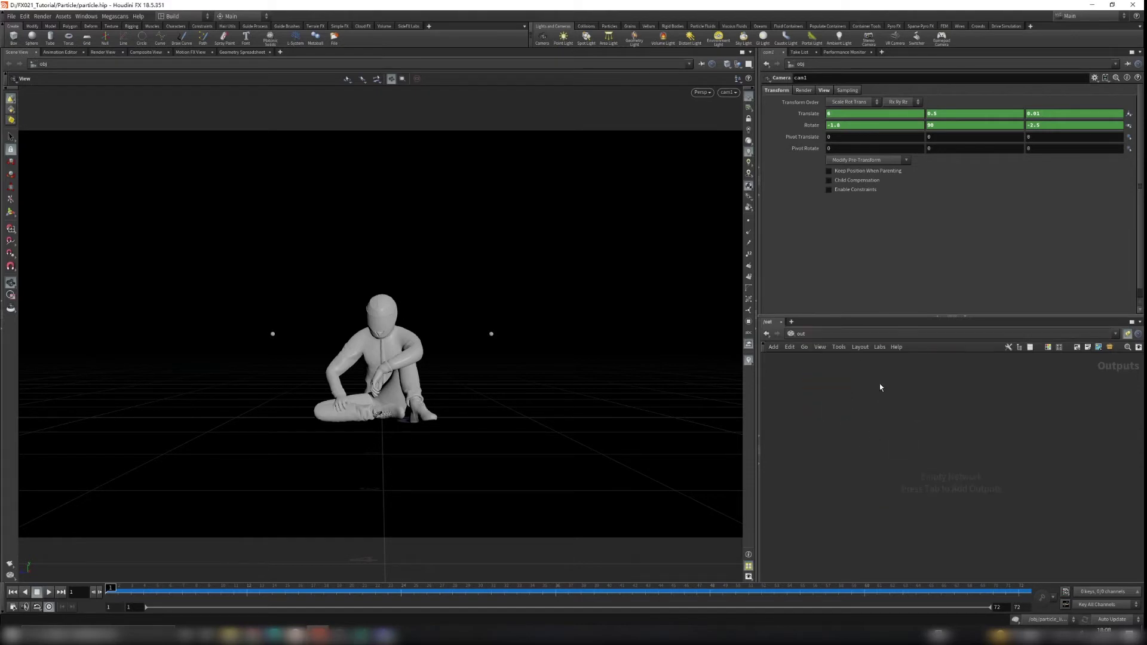
key("Tab")
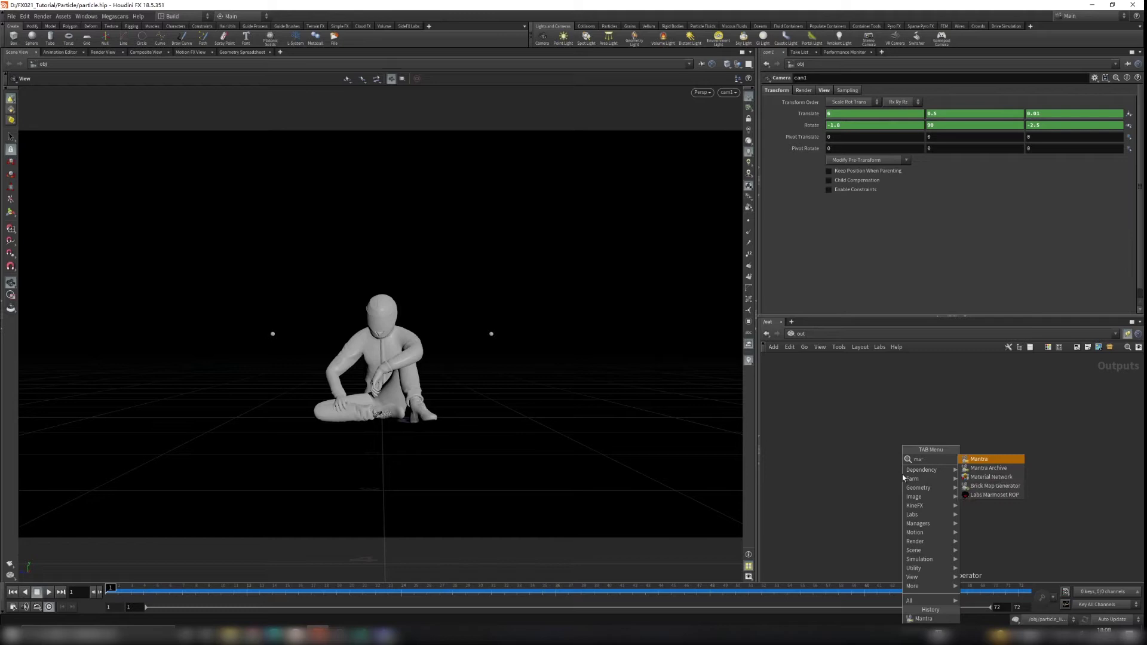
left_click(986, 460)
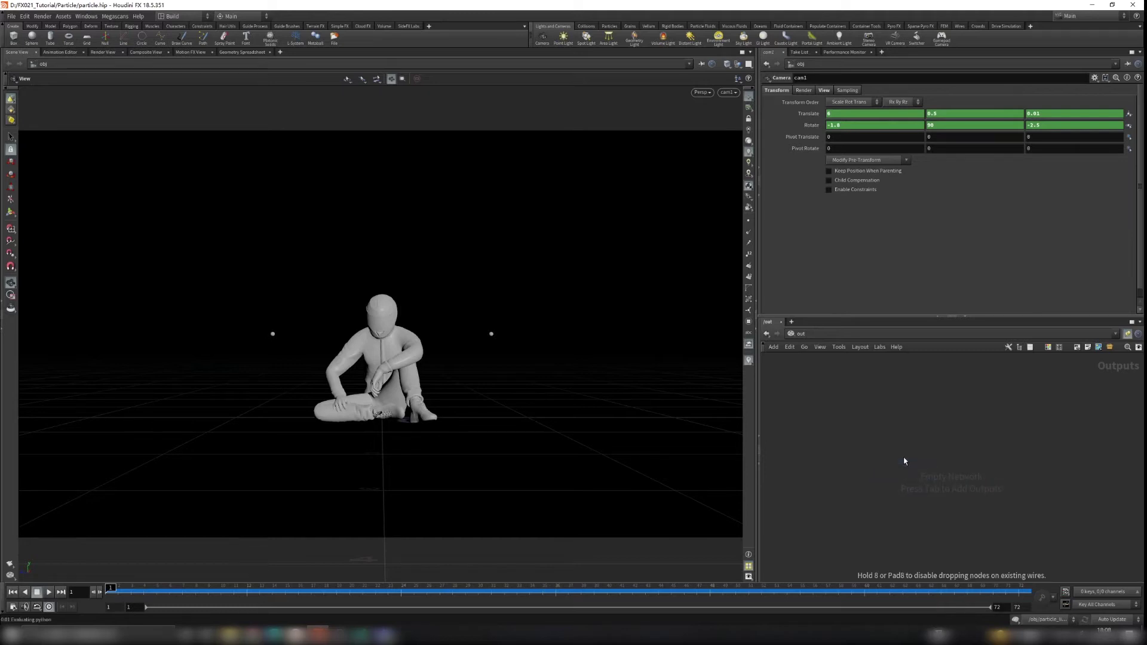
left_click(904, 460)
left_click_drag(835, 385, 1008, 502)
left_click_drag(859, 396, 1036, 531)
Check the Mantra node's camera path against the camera in the obj network, and return to the out network.
left_click(861, 138)
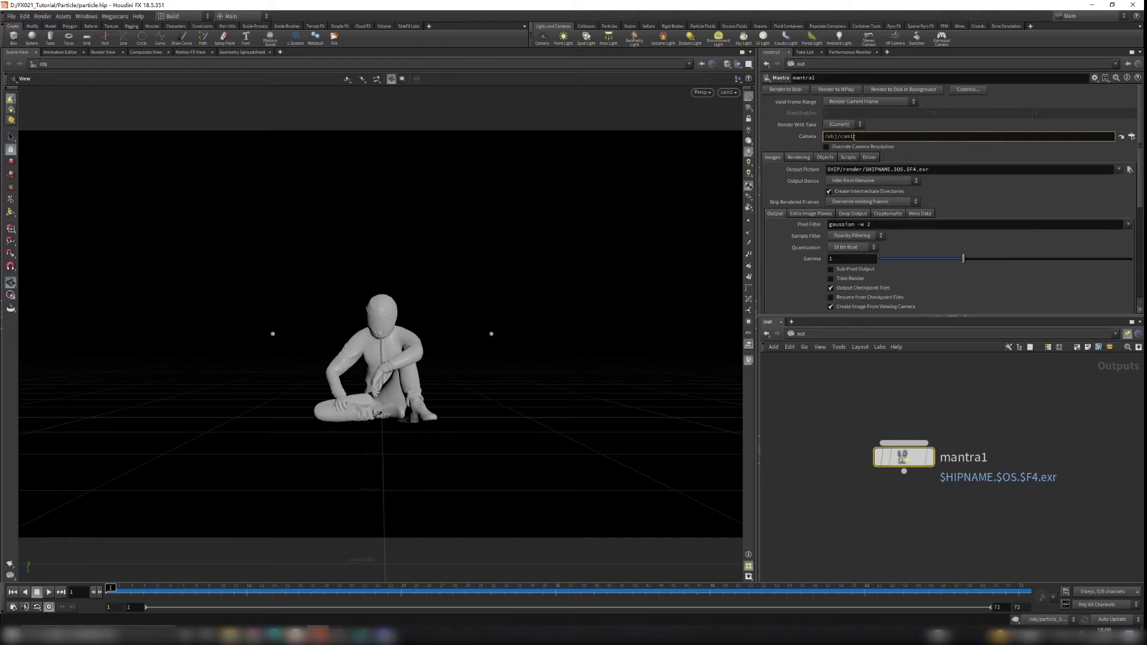
left_click(800, 334)
left_click(839, 375)
key("h")
left_click_drag(897, 367, 1035, 420)
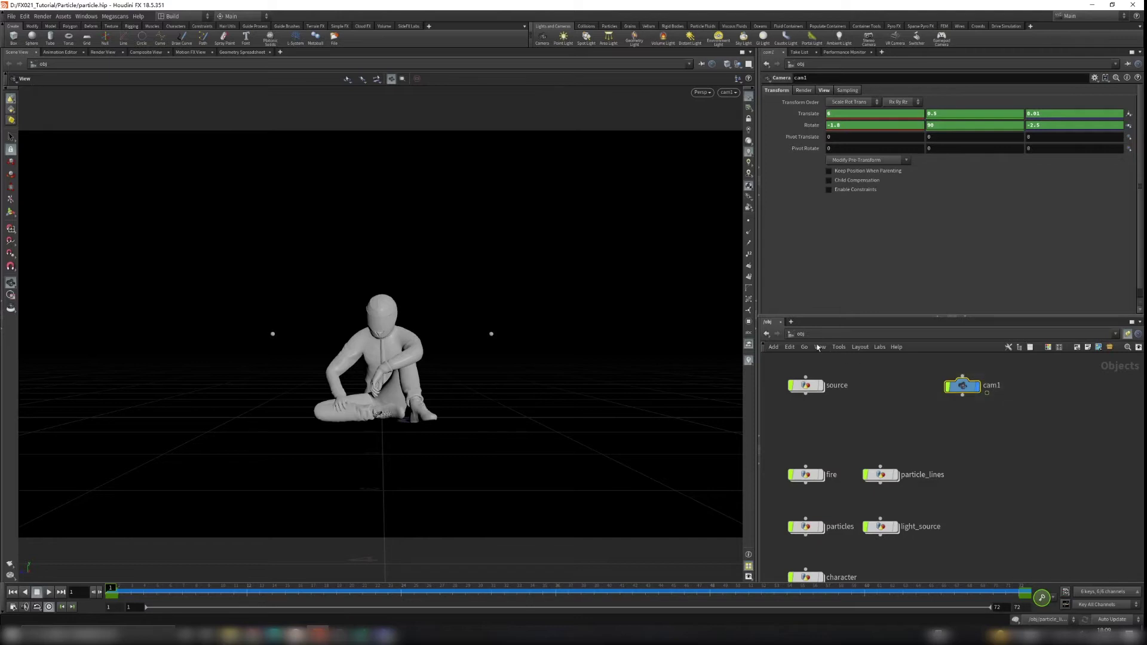
left_click(799, 334)
left_click(828, 384)
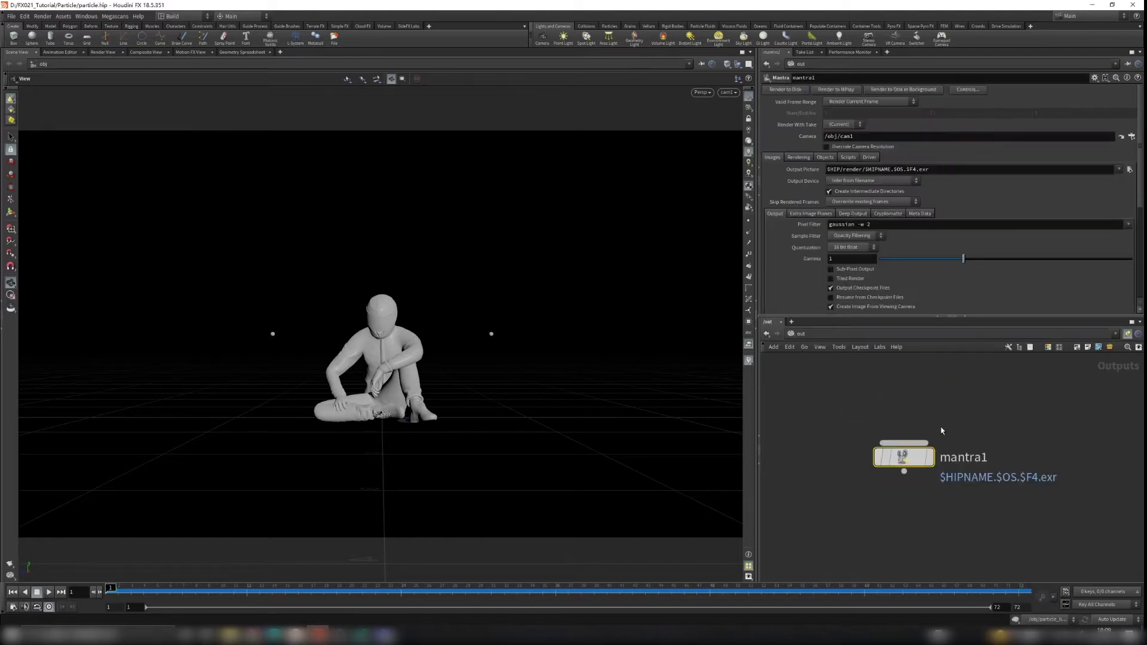
Set the Mantra node's rendering engine to Physically Based Rendering and allow motion blur.
left_click(799, 157)
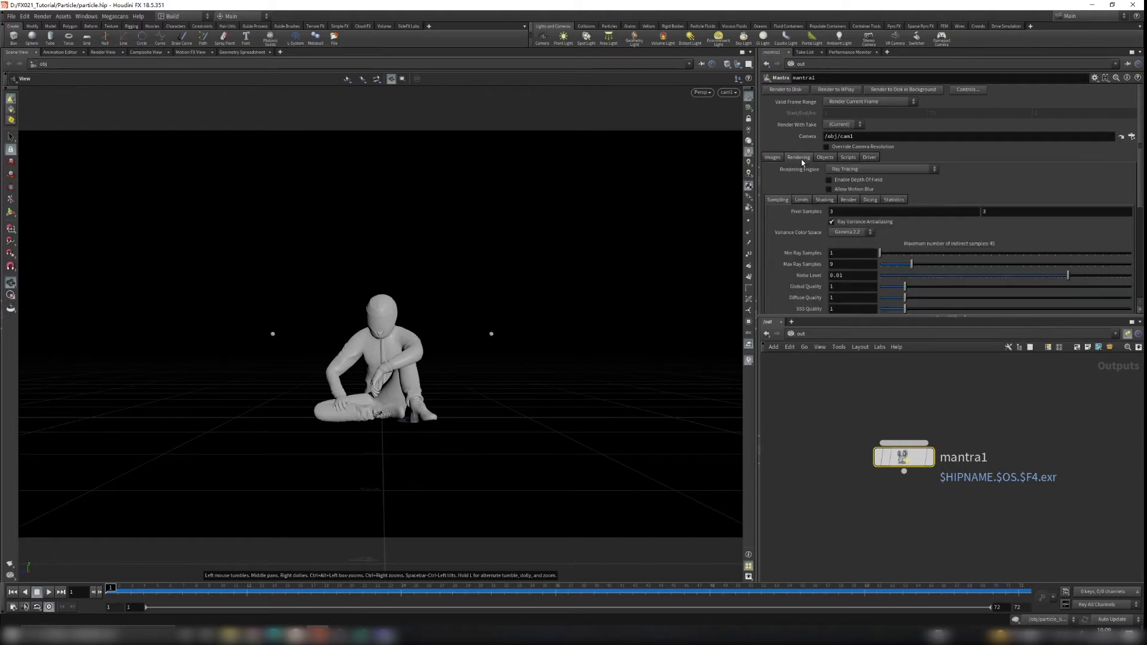
left_click(850, 170)
left_click(855, 205)
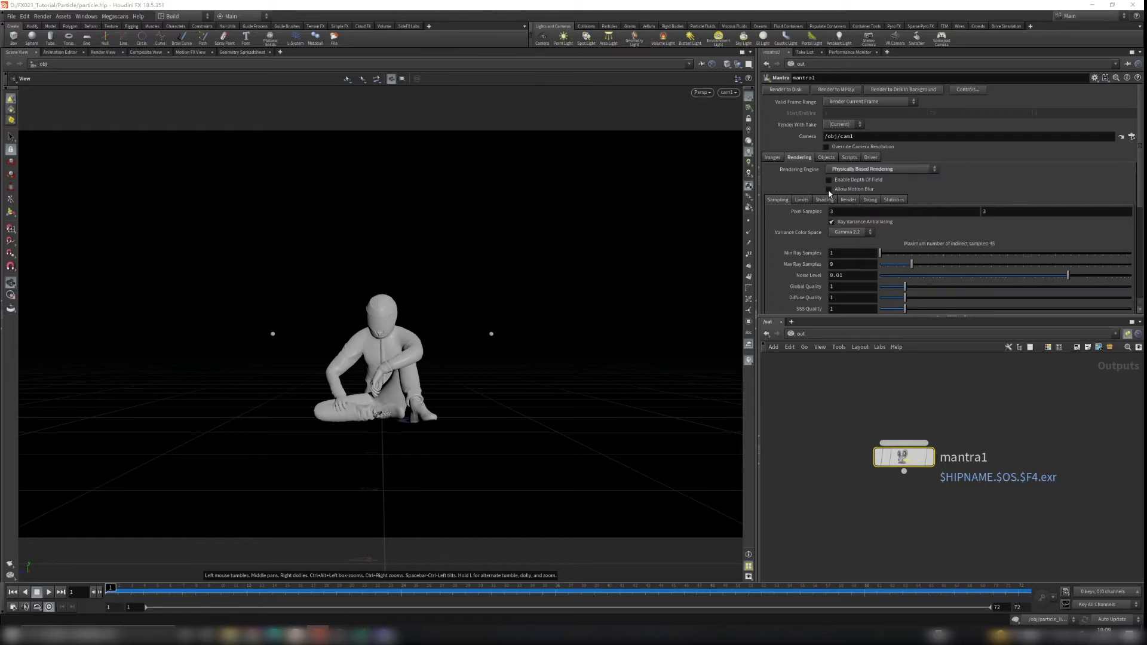
left_click(830, 190)
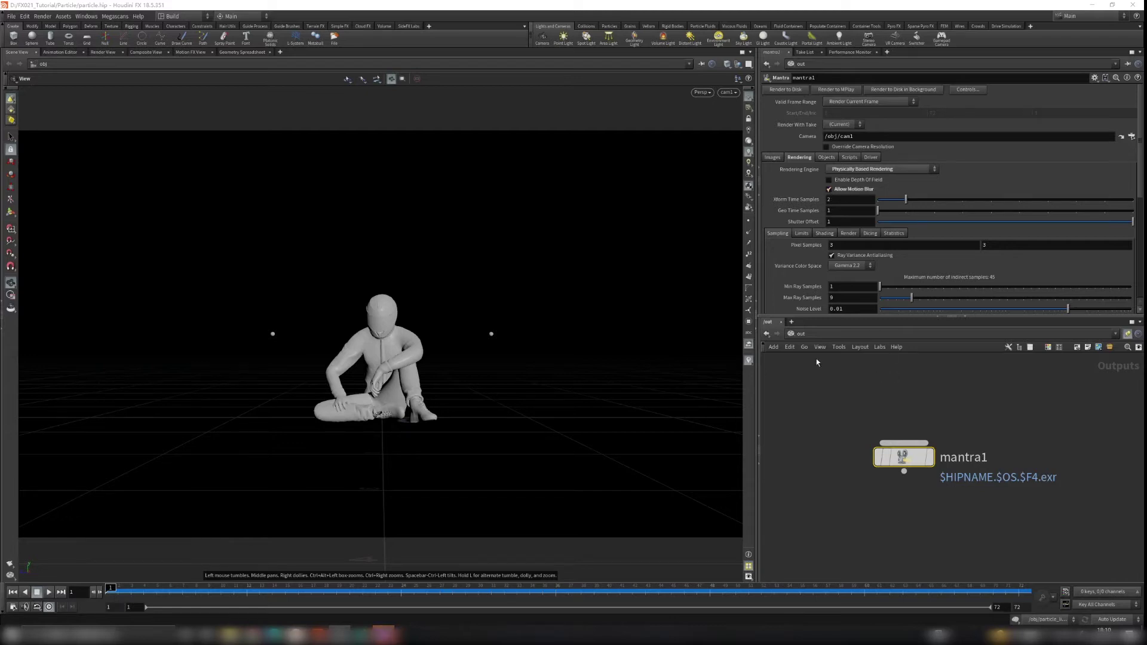
In the obj network, set the Geometry Velocity Blur of rndr_particle_lines to Velocity Blur.
left_click(819, 336)
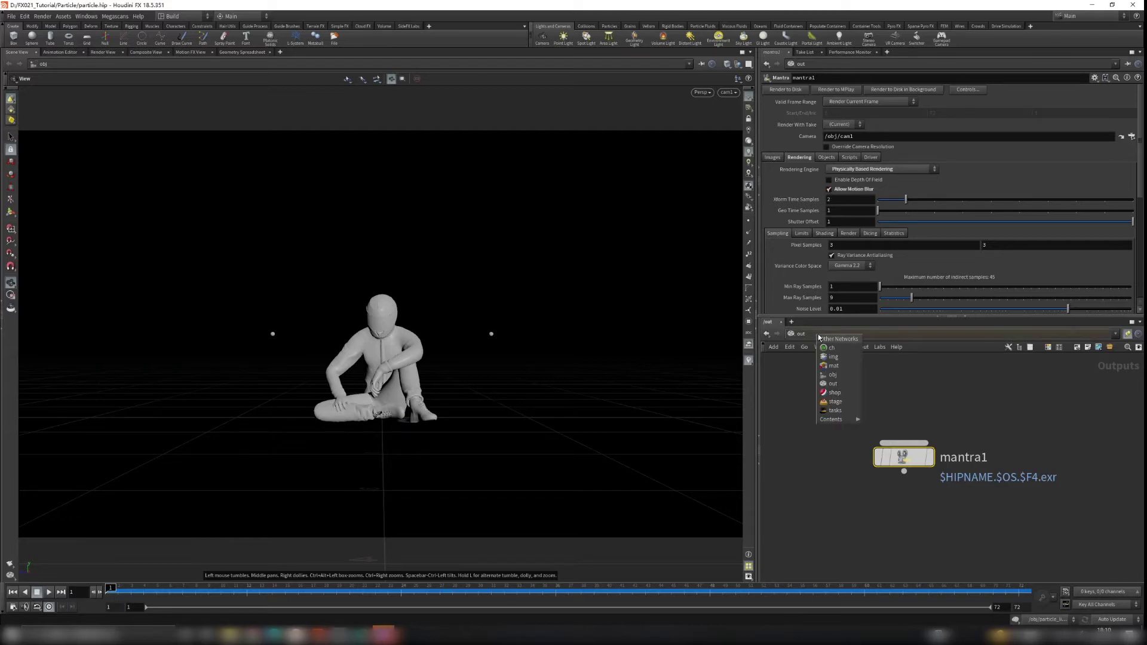
left_click(833, 375)
middle_click_drag(843, 556, 863, 410)
left_click_drag(863, 410, 1027, 529)
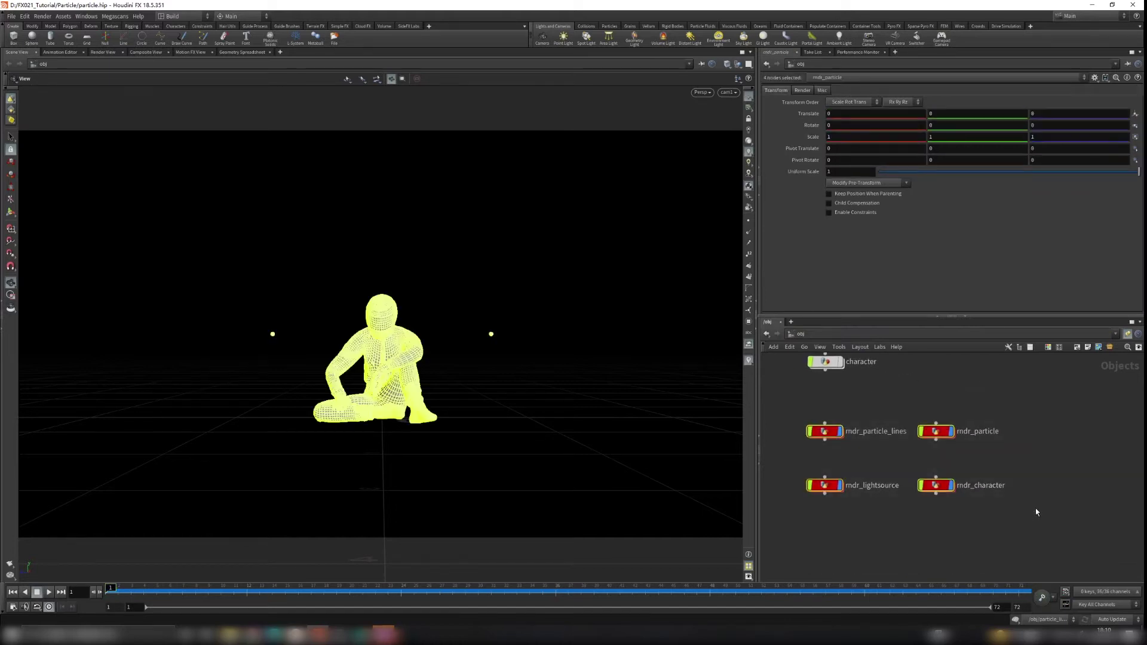
left_click(860, 412)
left_click_drag(784, 395, 891, 454)
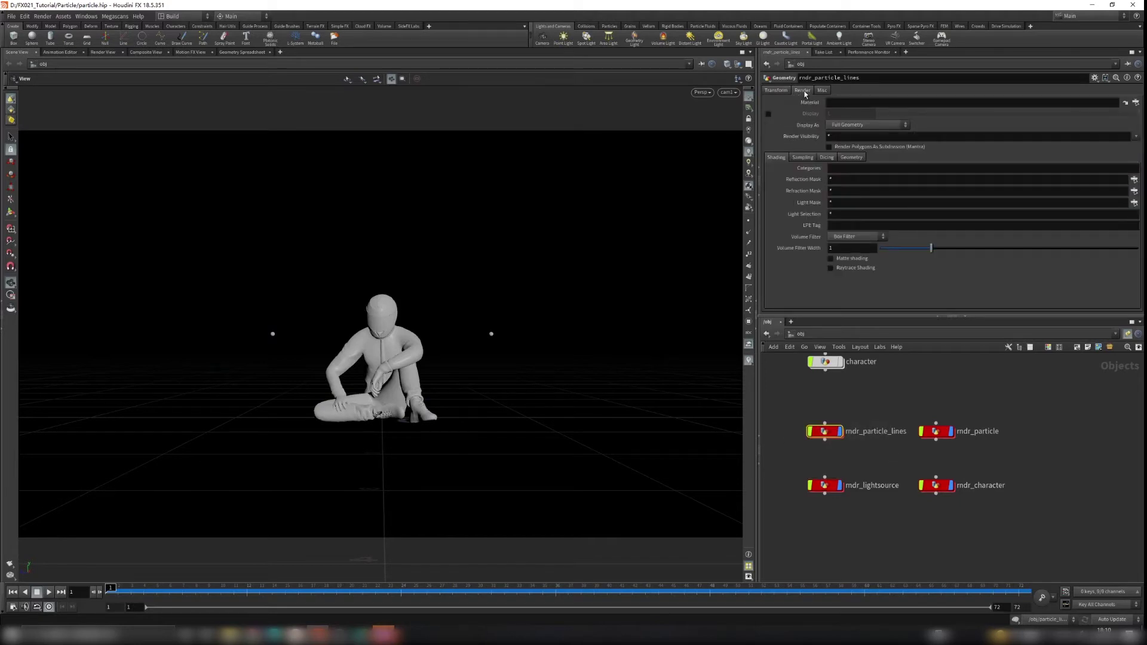
left_click(804, 158)
left_click(854, 168)
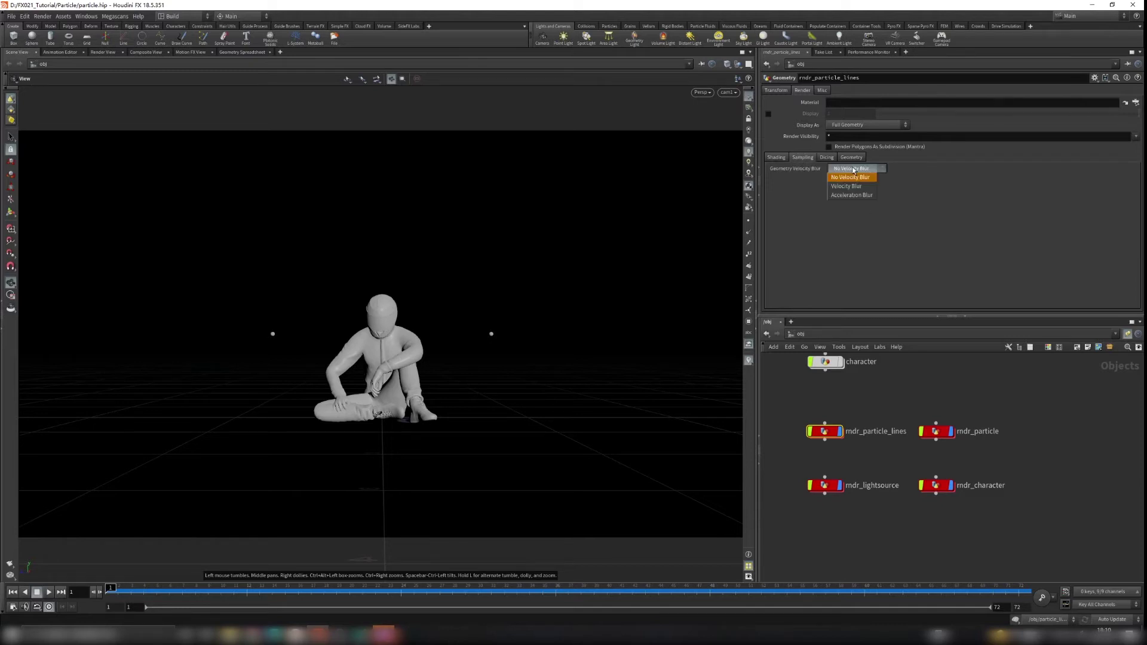
left_click(846, 186)
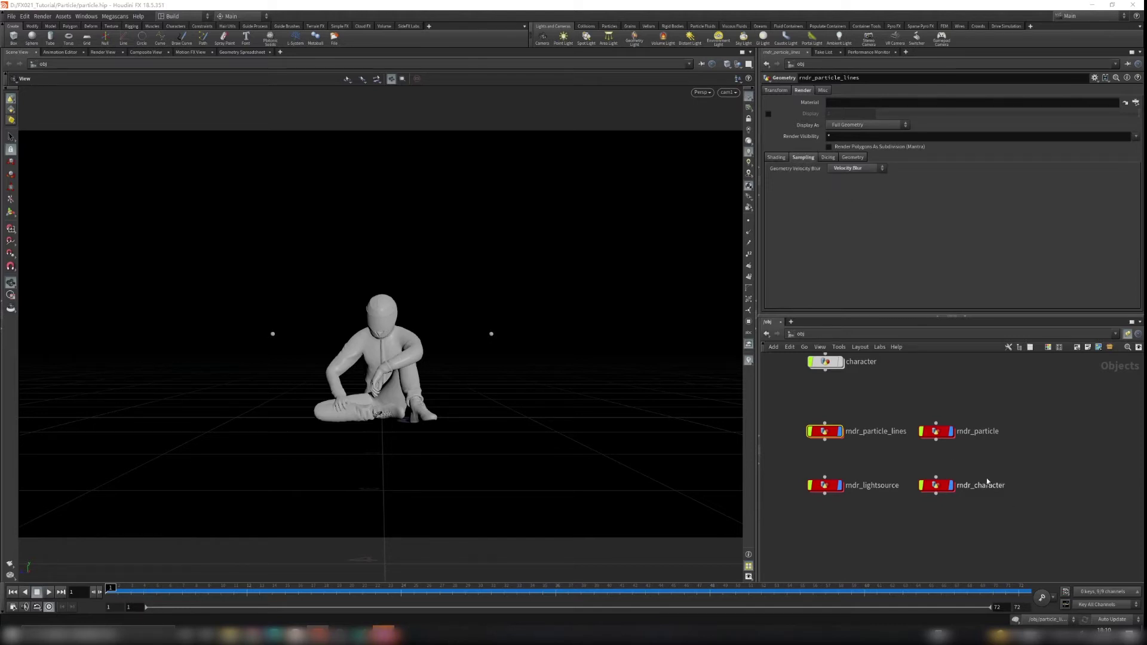
Turn on geometry velocity blur in the render sampling settings of rndr_particle.
left_click(936, 431)
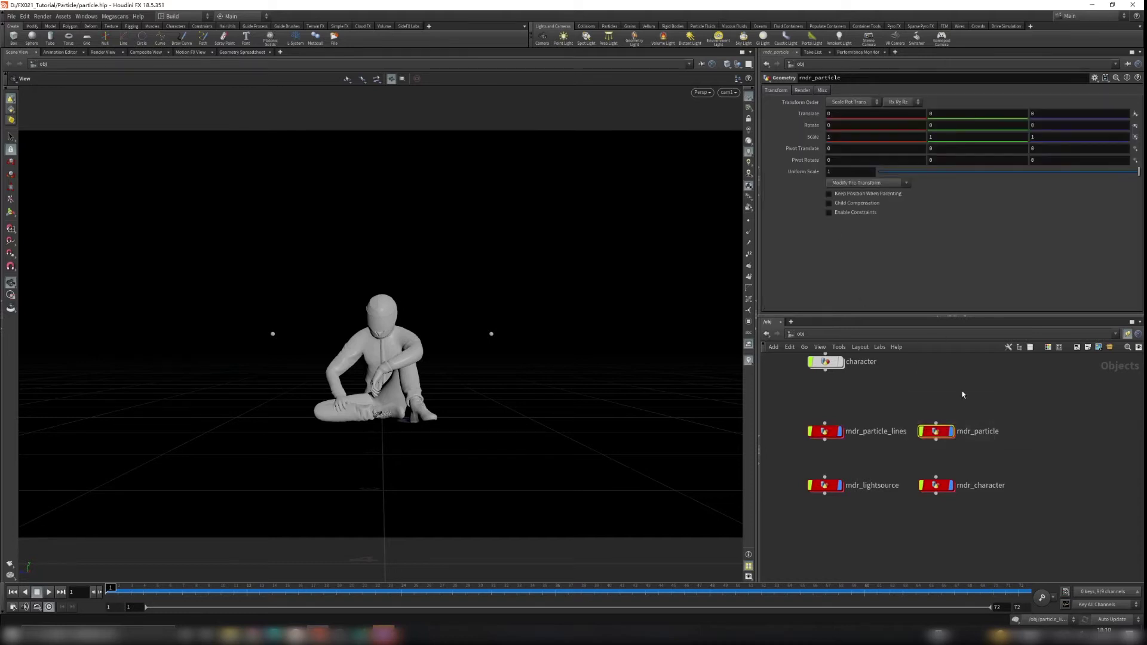
left_click(803, 89)
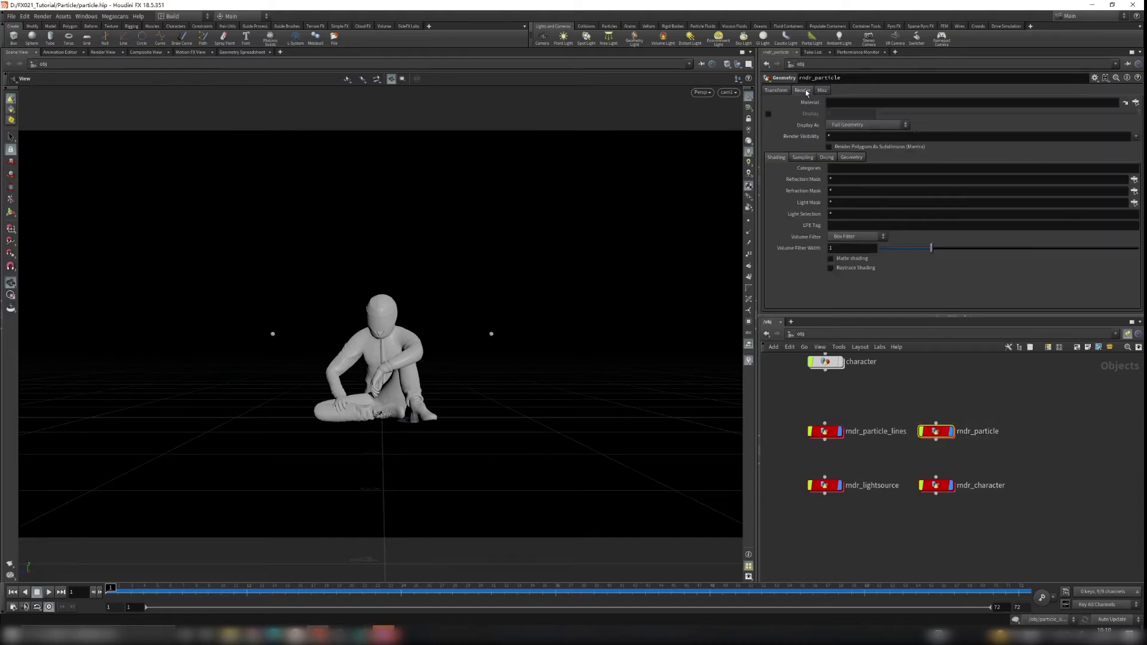
left_click(803, 158)
left_click(847, 194)
Turn on geometry velocity blur in the render sampling settings of rndr_lightsource.
left_click(825, 486)
left_click(802, 90)
left_click(803, 158)
left_click(847, 169)
left_click(847, 190)
Set the Geometry Velocity Blur of rndr_character to Velocity Blur and deselect the object.
left_click_drag(884, 472, 1015, 534)
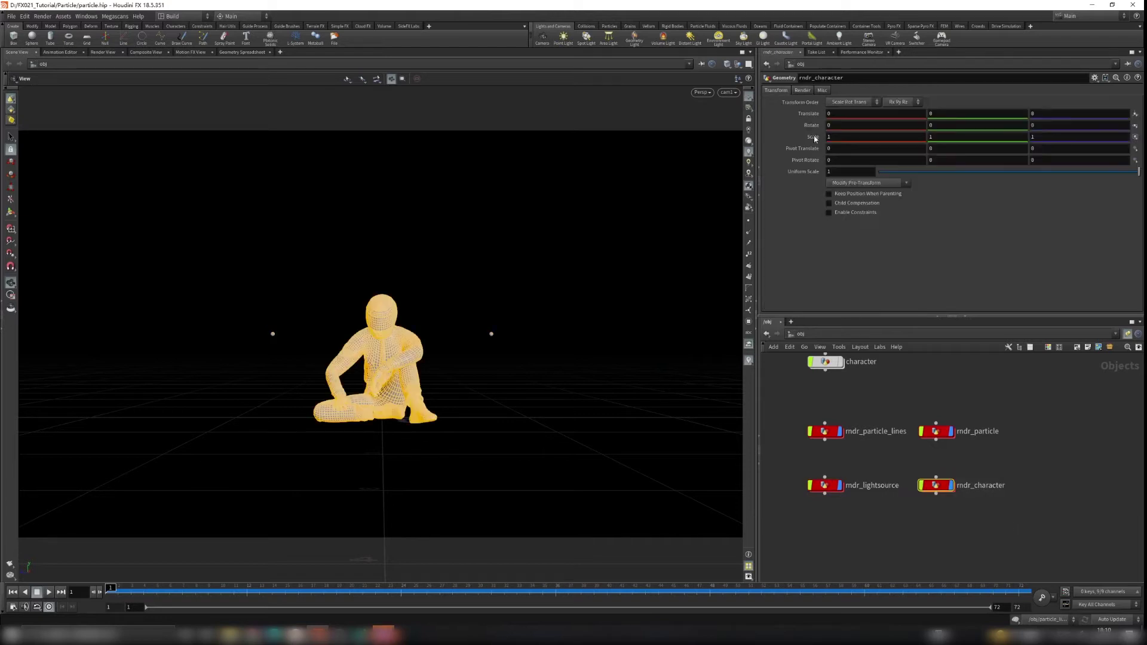
left_click(802, 91)
left_click(803, 157)
left_click(855, 169)
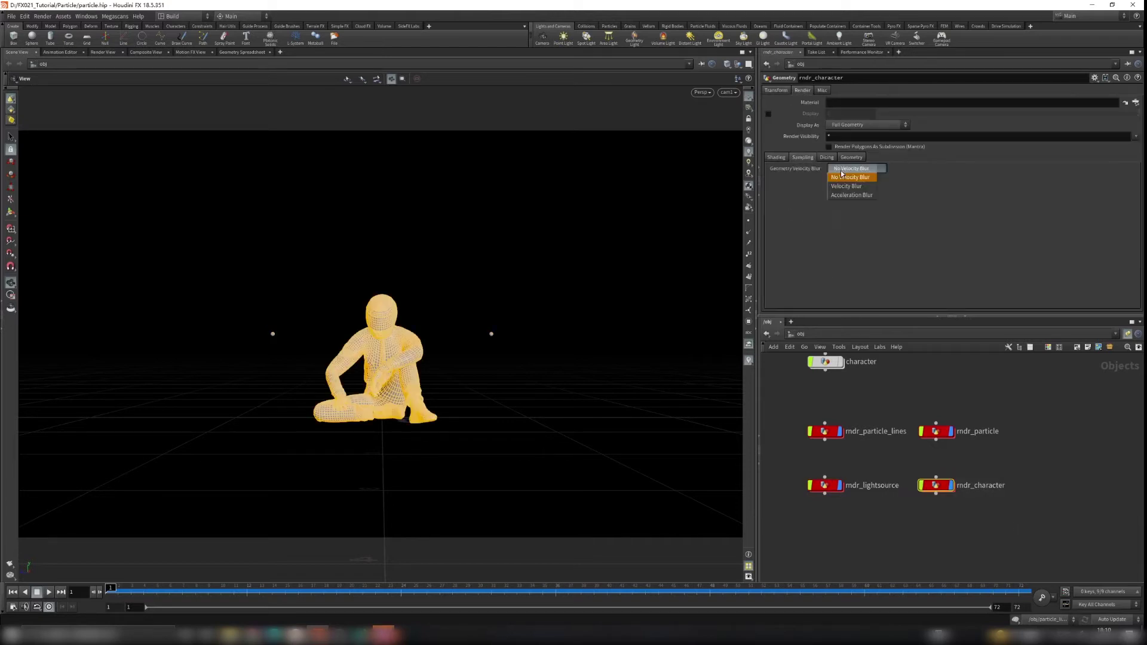
left_click(848, 181)
middle_click_drag(1031, 474, 1038, 455)
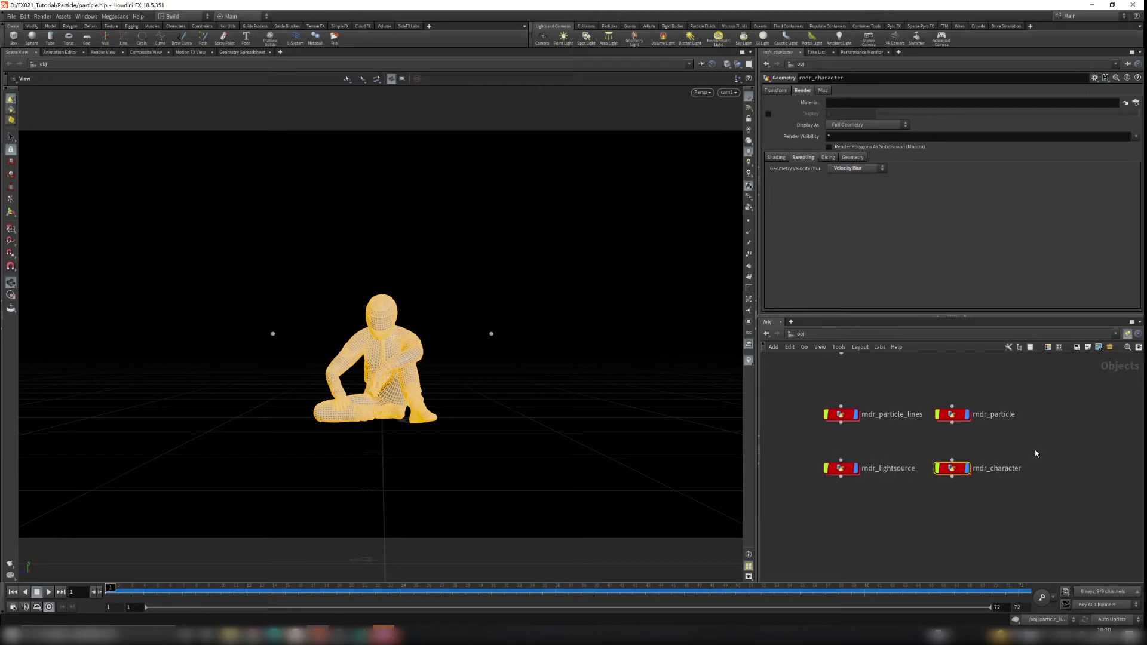
left_click(1038, 456)
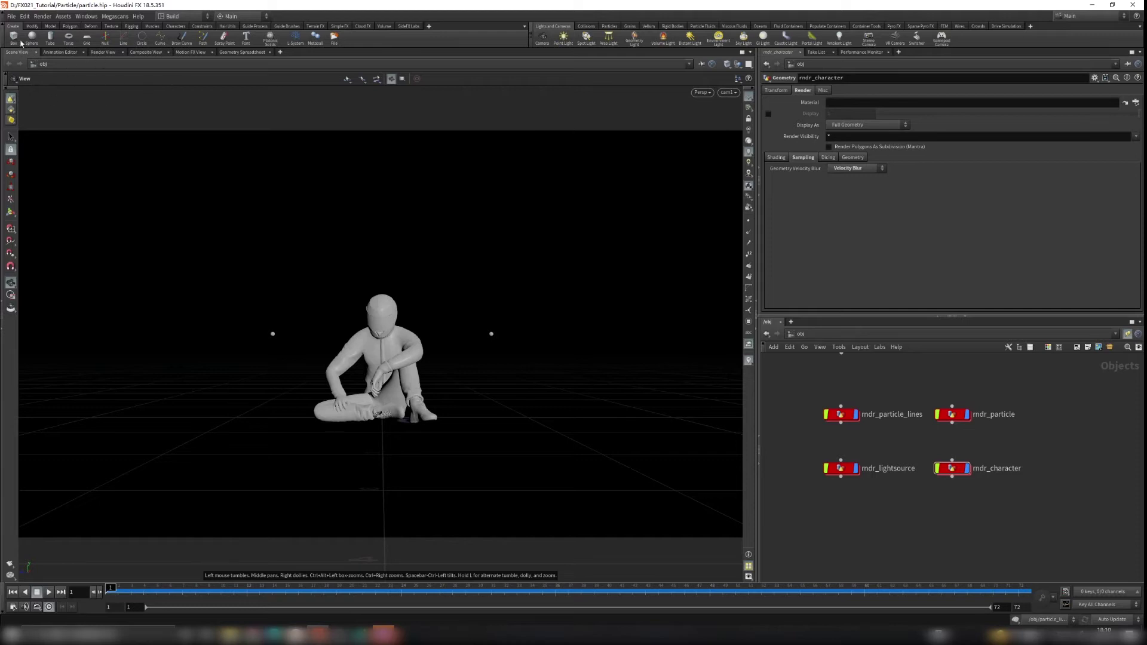
Start an interactive render of the Mantra output in the render view through the camera /obj/cam1.
left_click(106, 53)
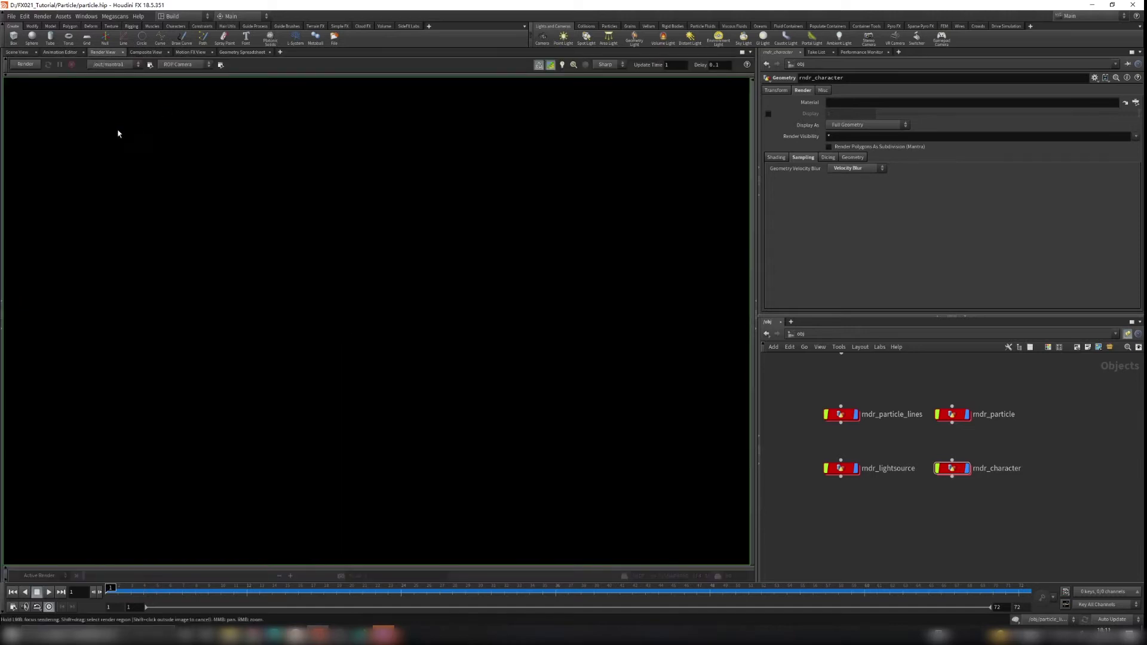
left_click(183, 66)
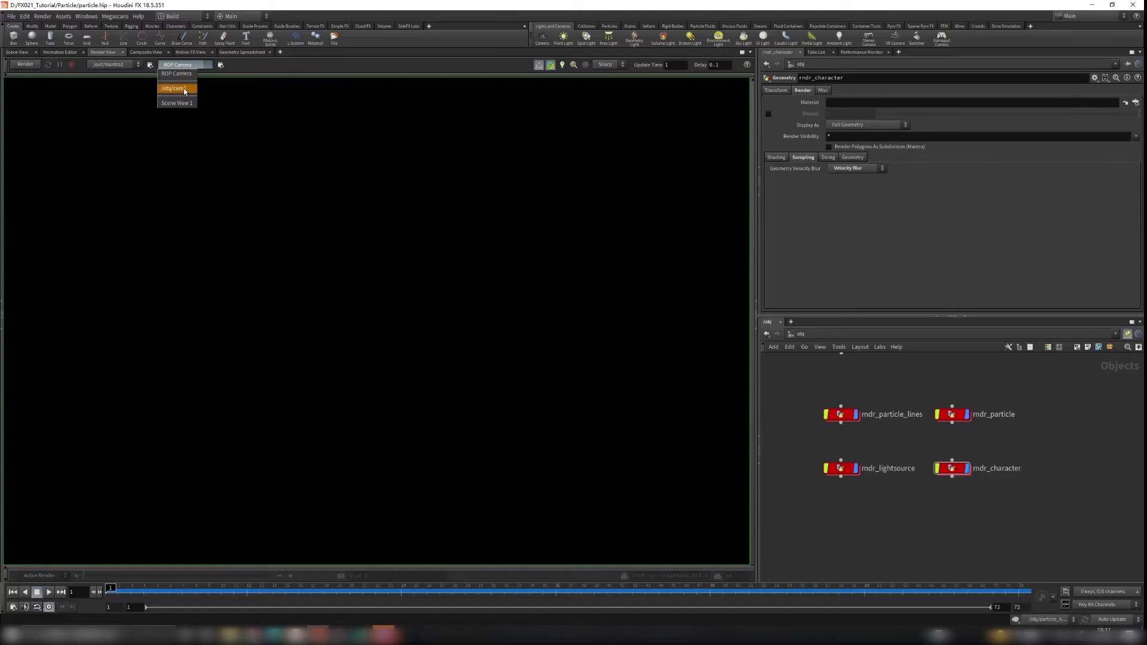
left_click(184, 88)
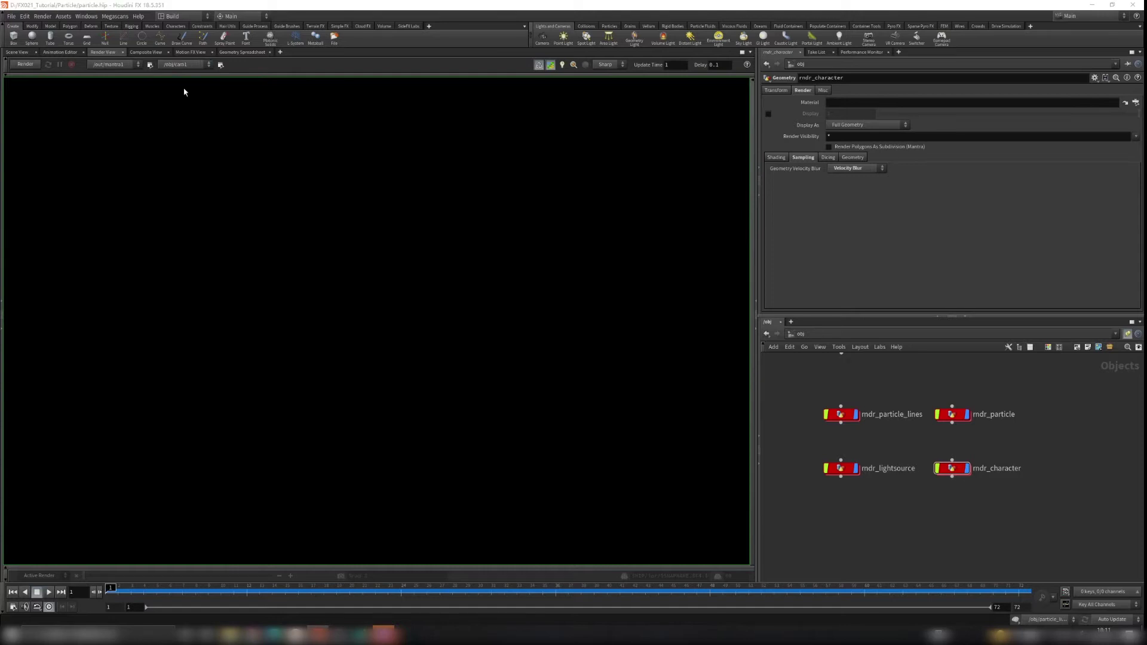
left_click(34, 65)
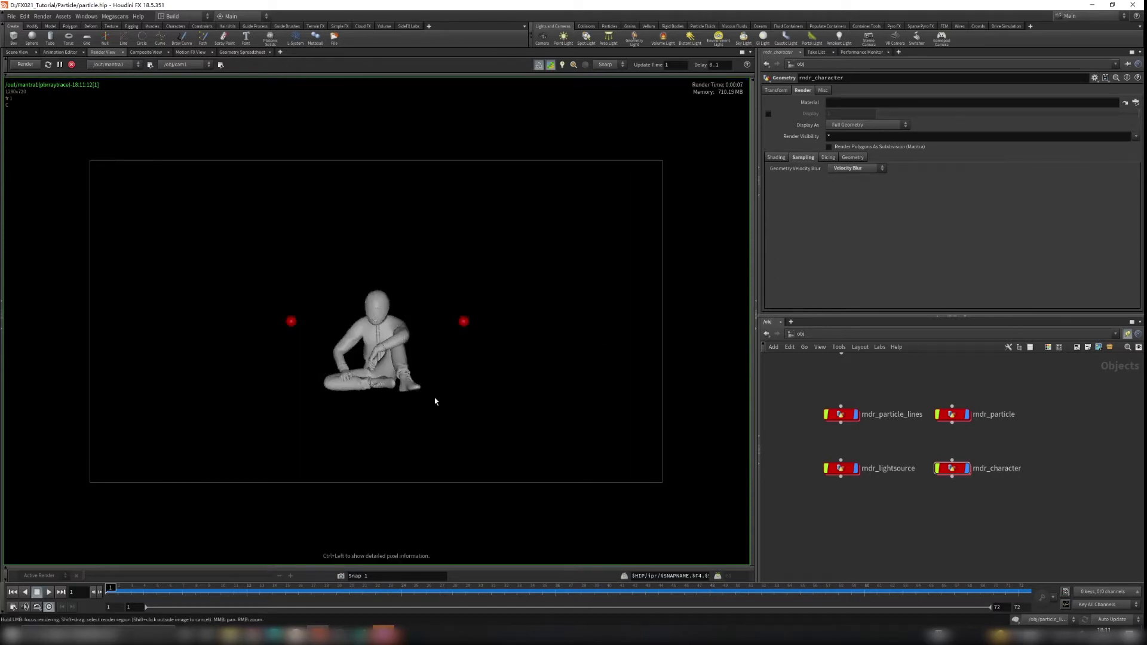
right_click_drag(375, 332, 399, 342)
scroll(426, 349, "down", 3)
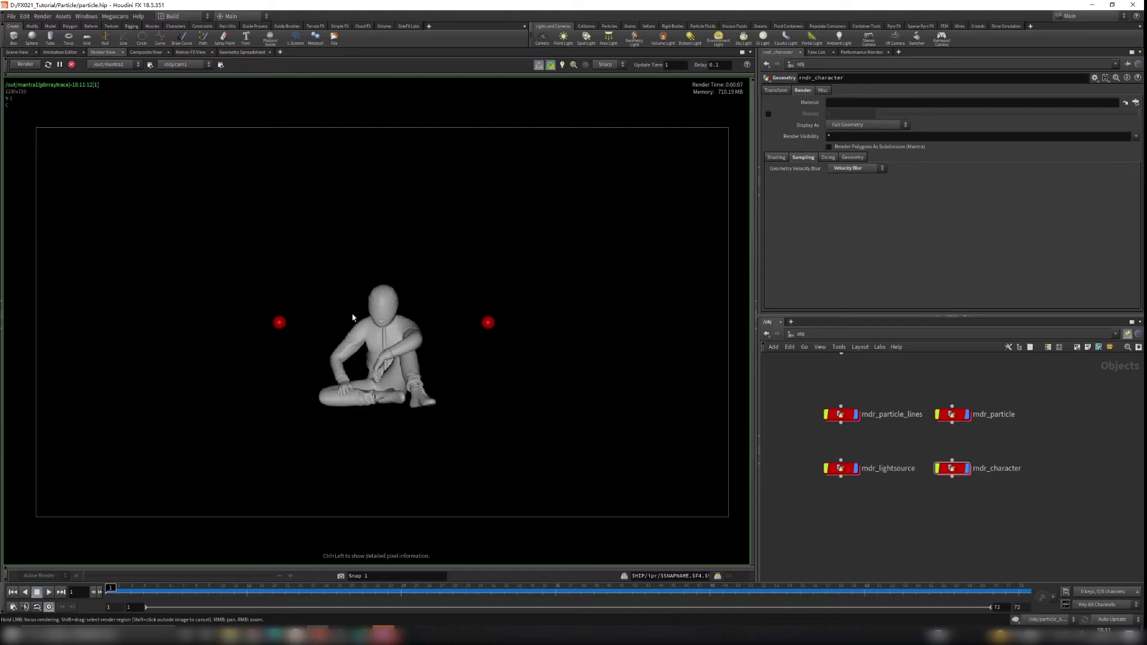
Add a Principled Shader in the mat network.
key("alt+Tab")
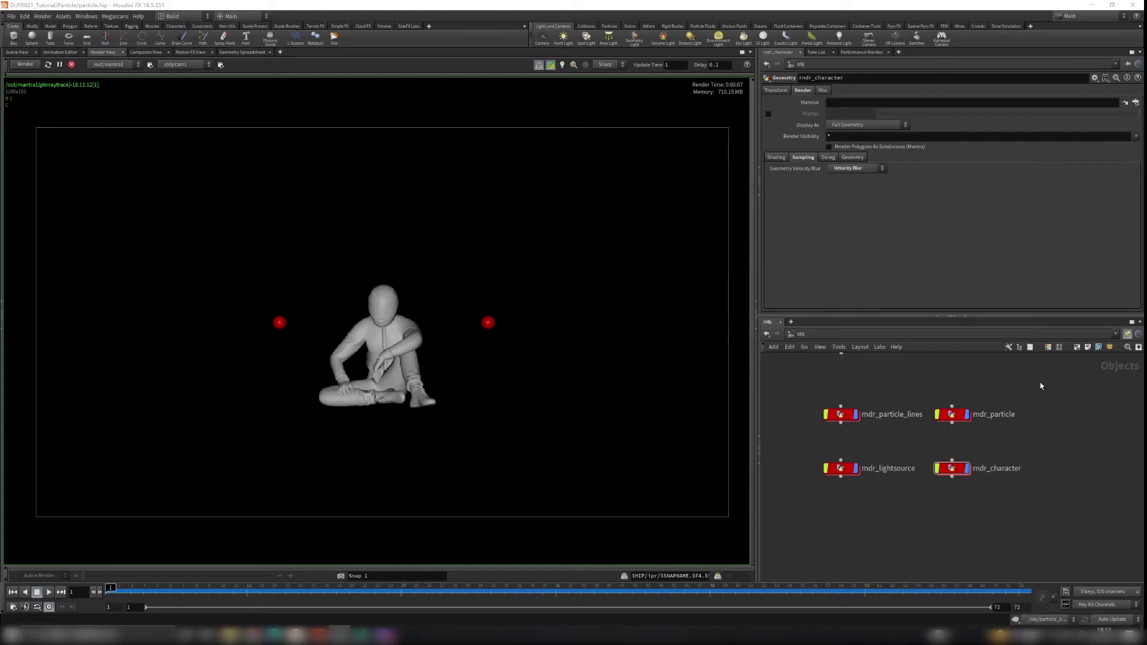
left_click(814, 338)
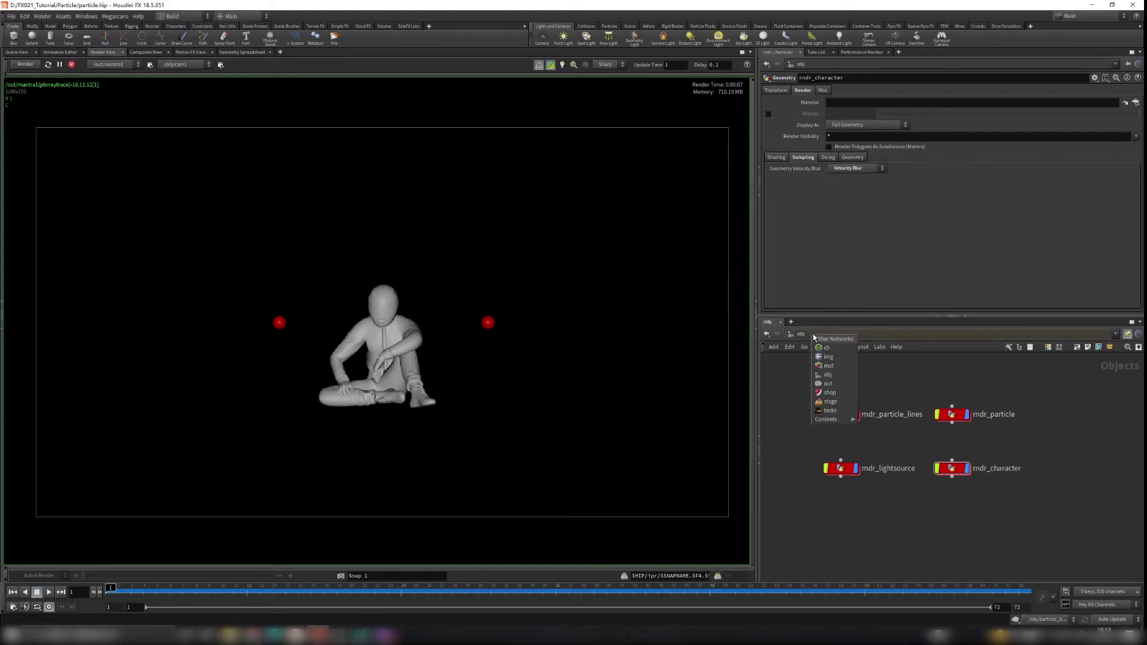
left_click(834, 370)
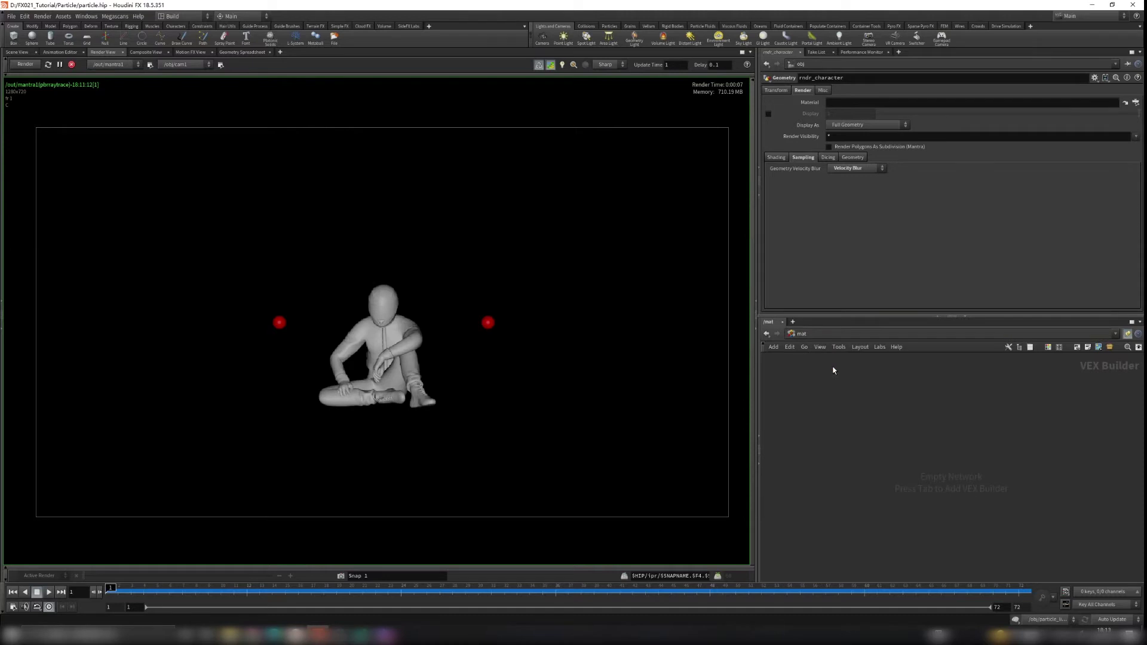
key("Tab")
type("prin")
key("Down")
key("Return")
left_click(877, 416)
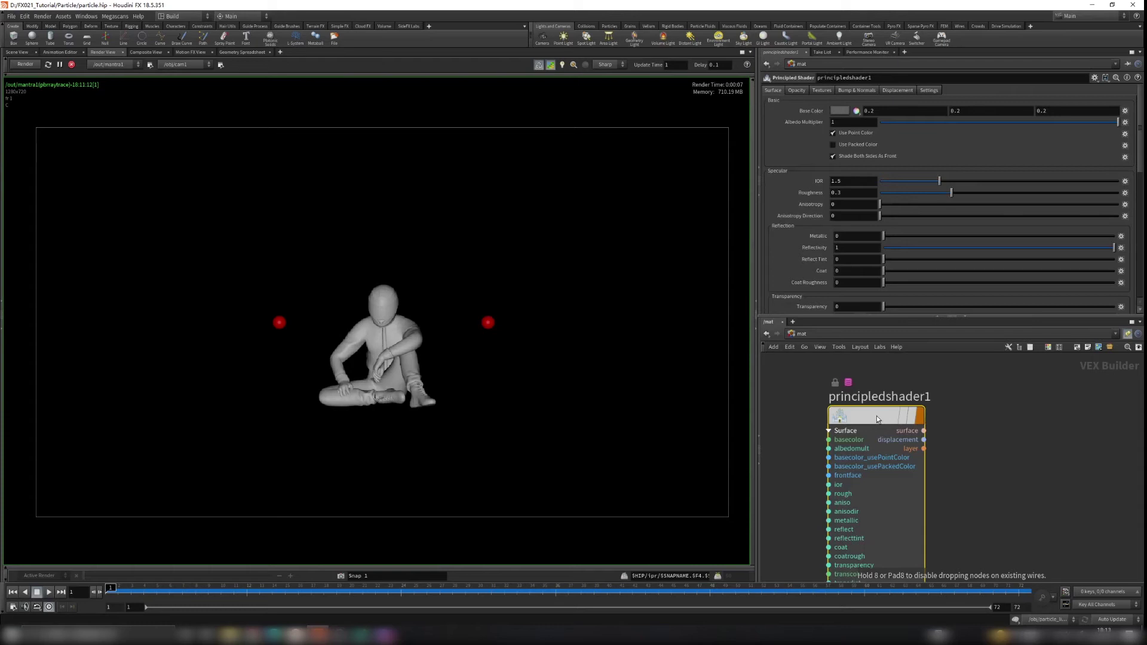
Rename the new Principled Shader node to characters.
left_click_drag(799, 375, 1016, 489)
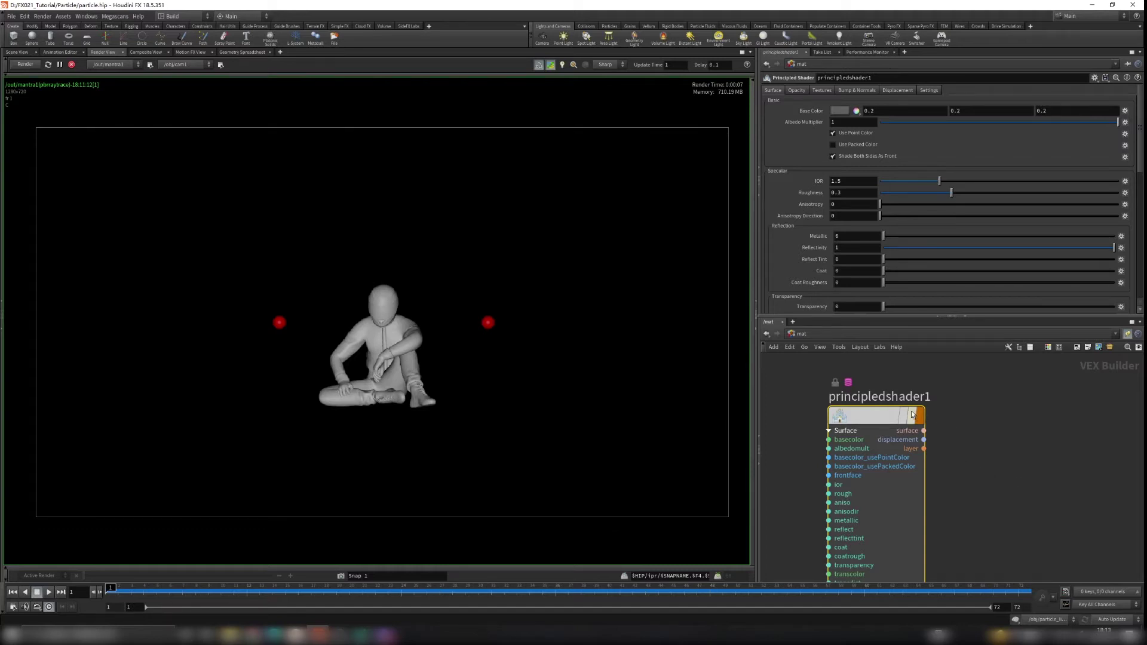
middle_click_drag(972, 416, 1055, 433)
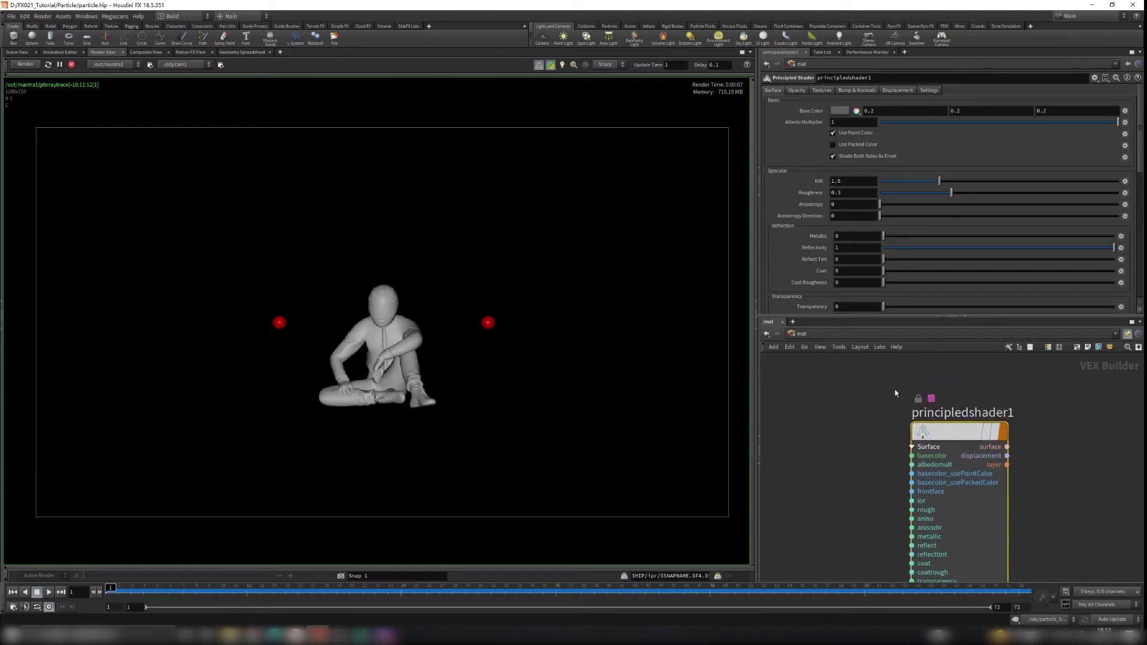
key("h")
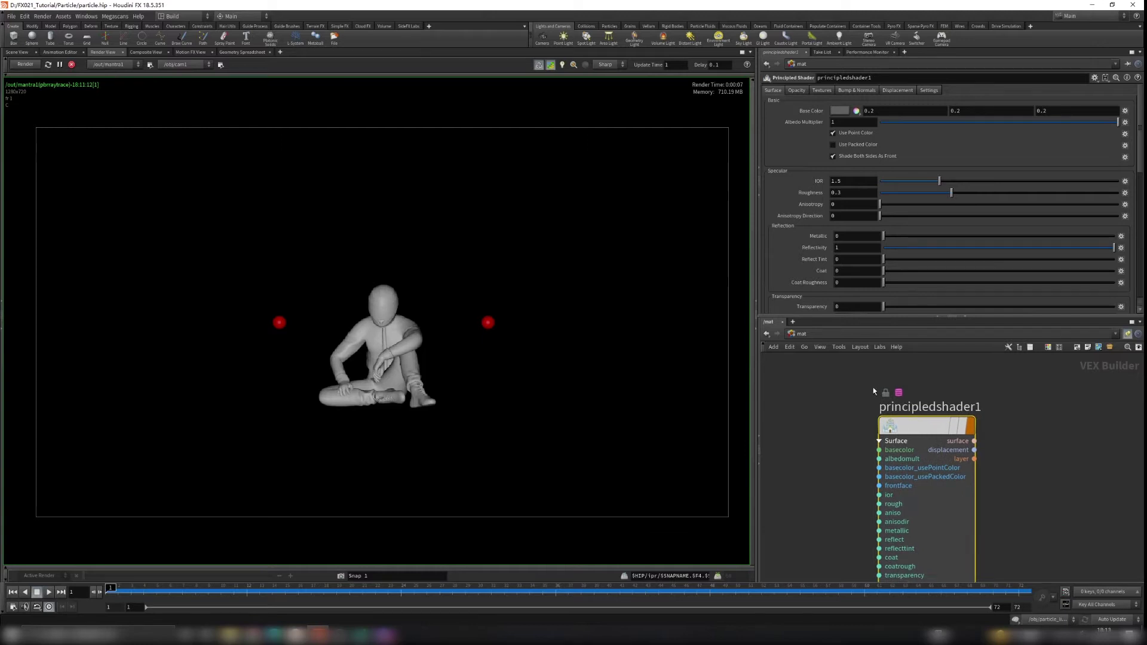
double_click(935, 409)
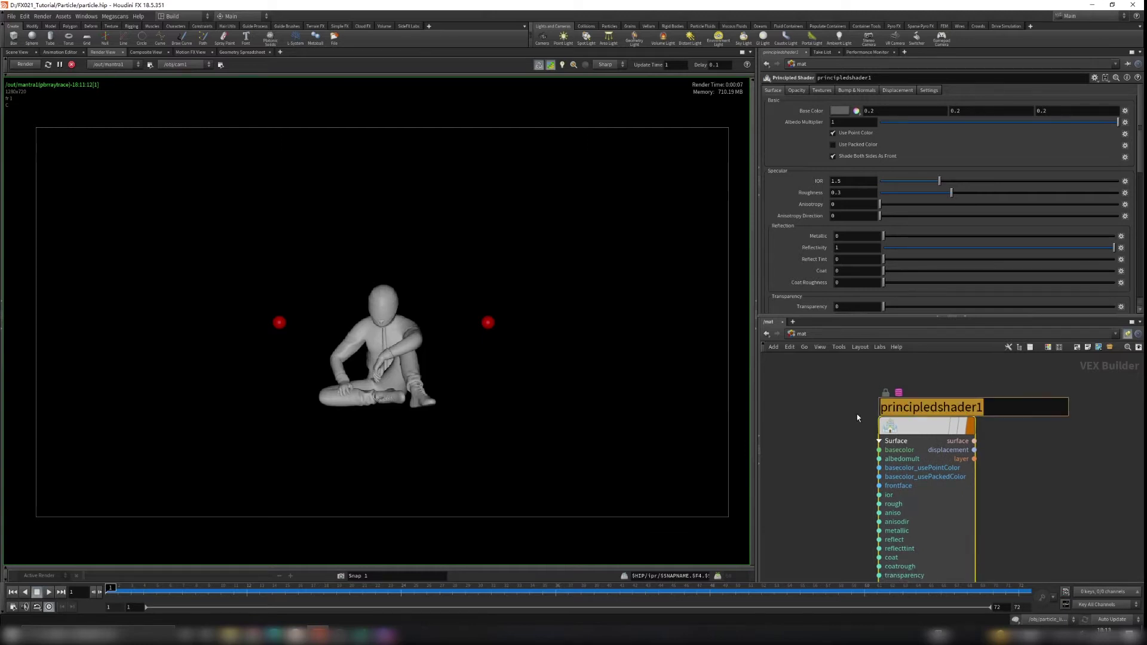
type("charac")
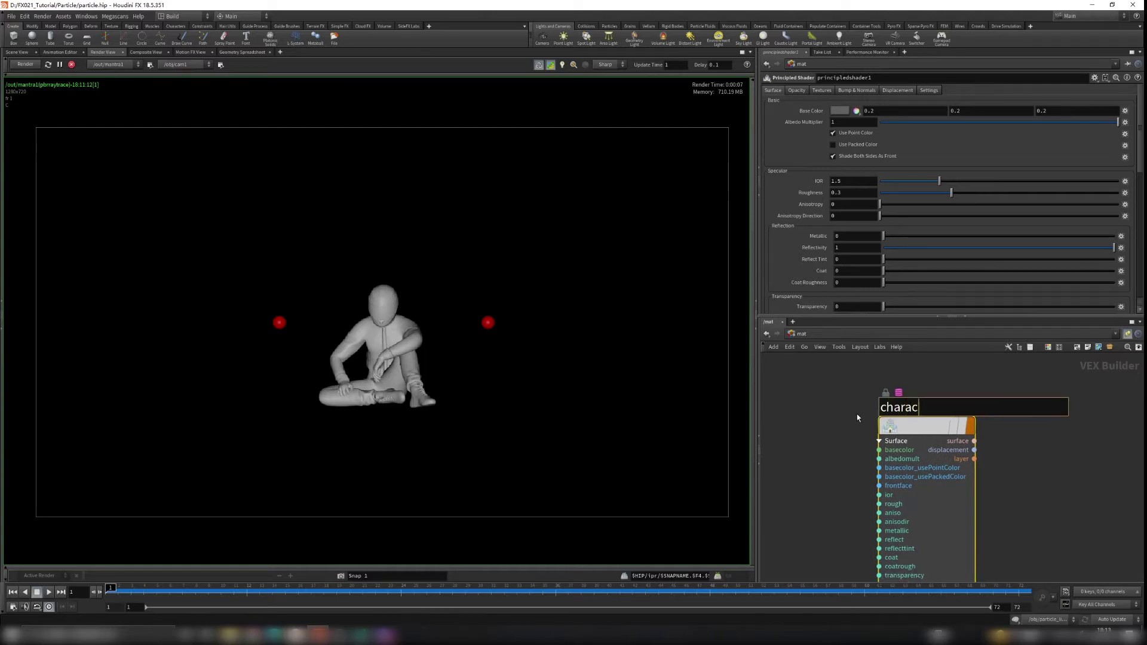
type("ters")
key("Return")
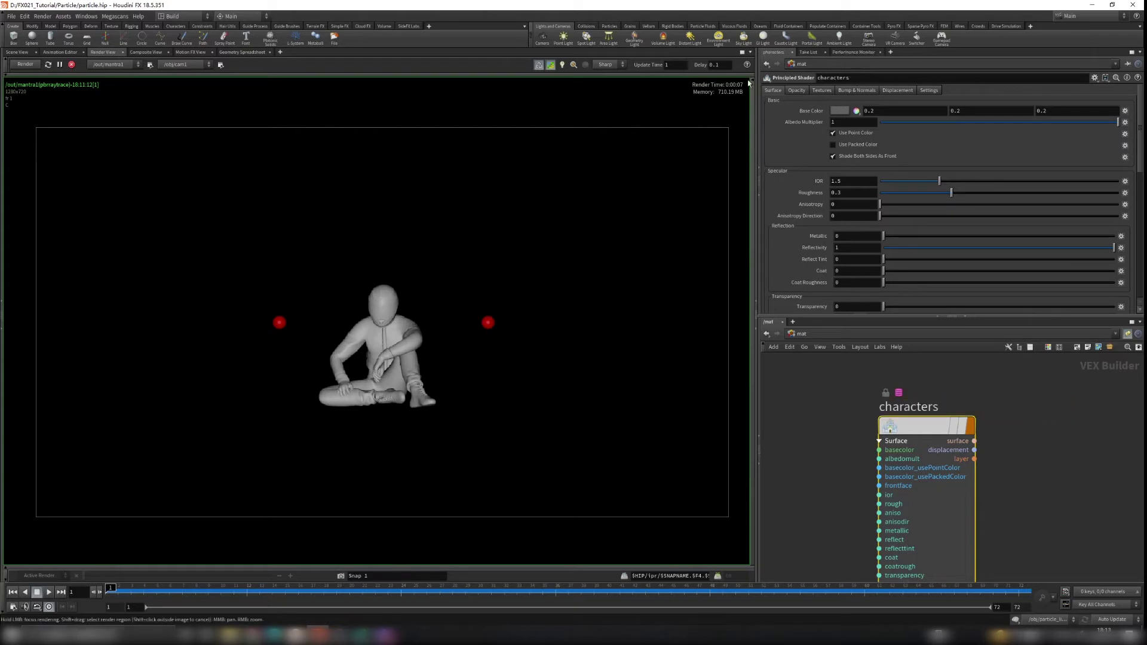
Enable the base color texture of the characters shader and load Ch20_1001_Diffuse.png from $JOB/geo/Sitting Idle.fbm.
left_click(822, 94)
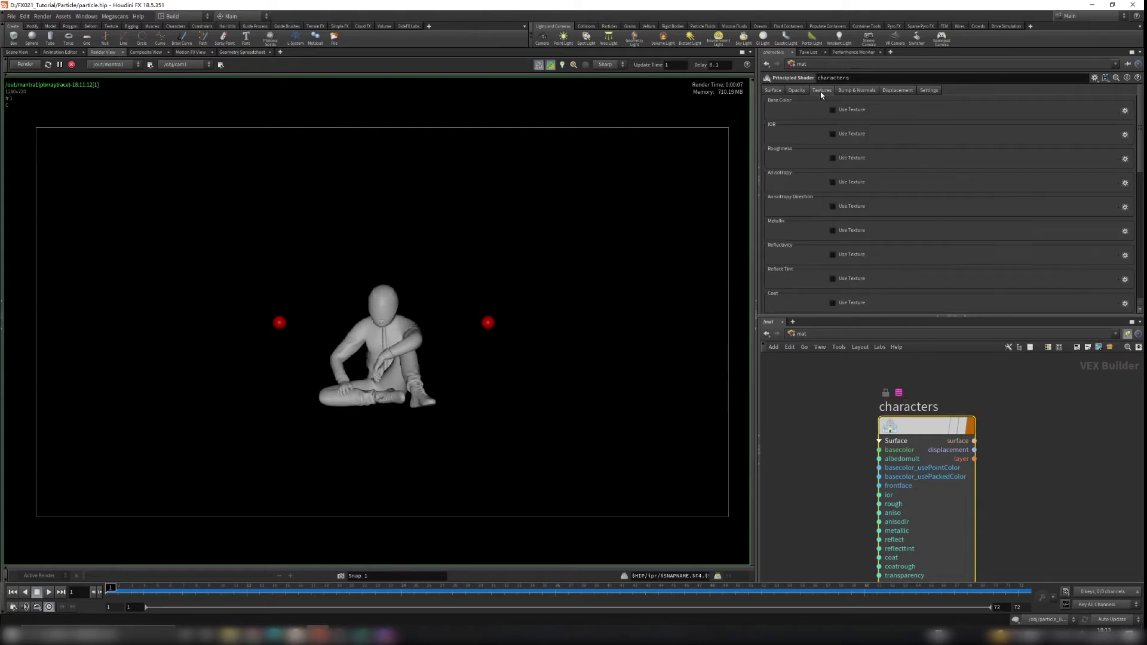
left_click(834, 111)
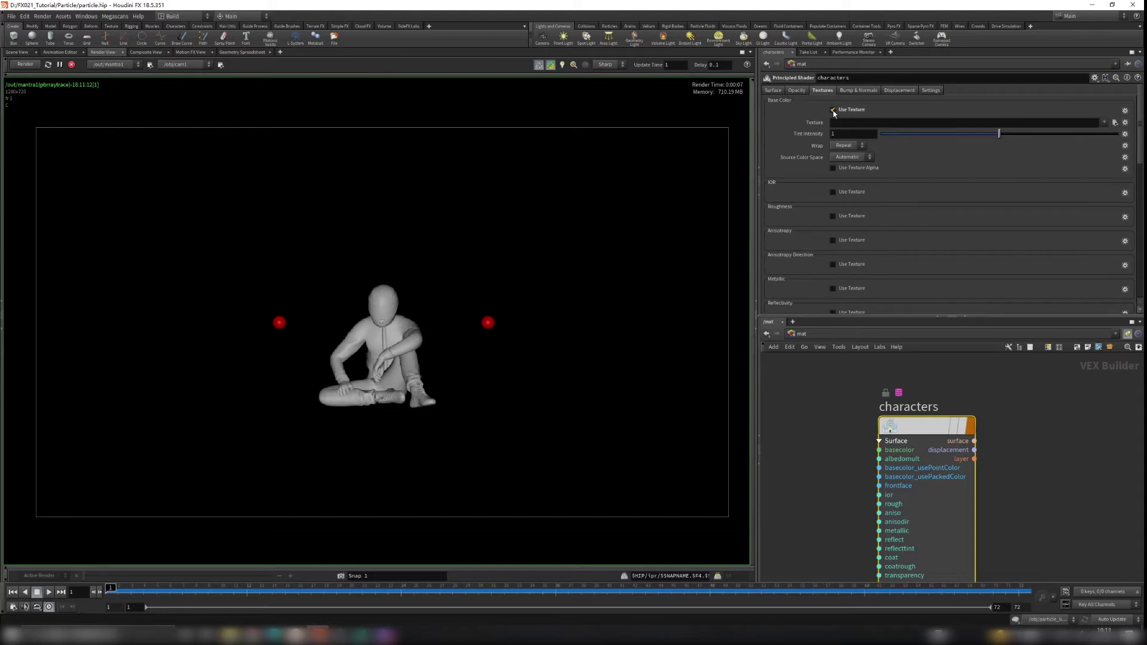
left_click(1115, 122)
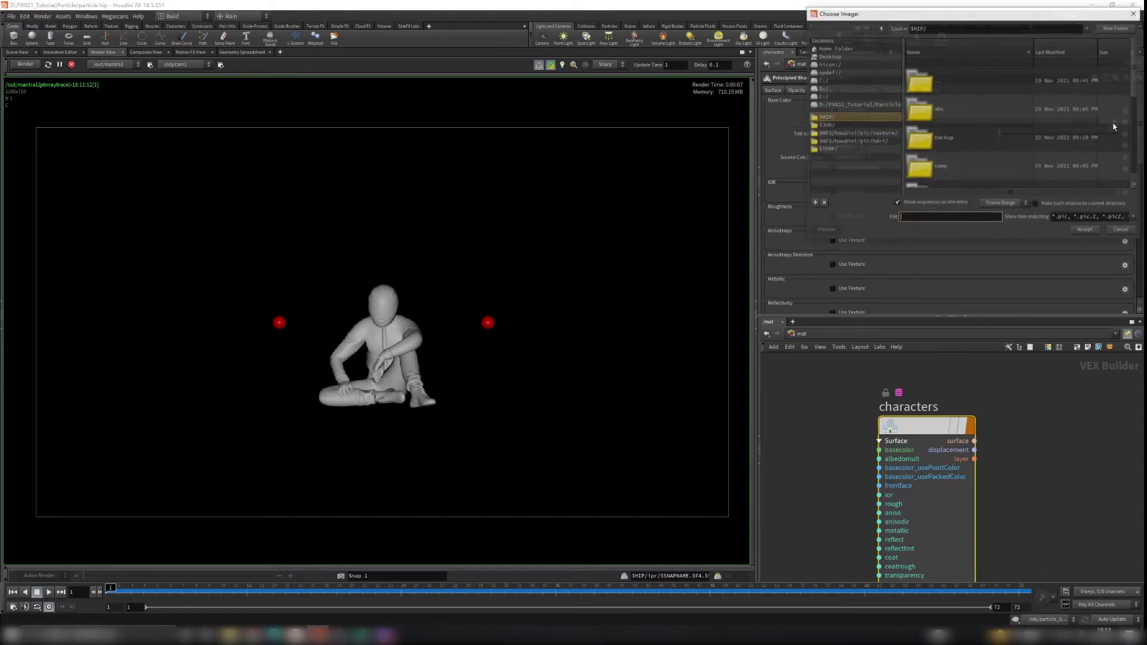
left_click(827, 126)
scroll(927, 118, "down", 1)
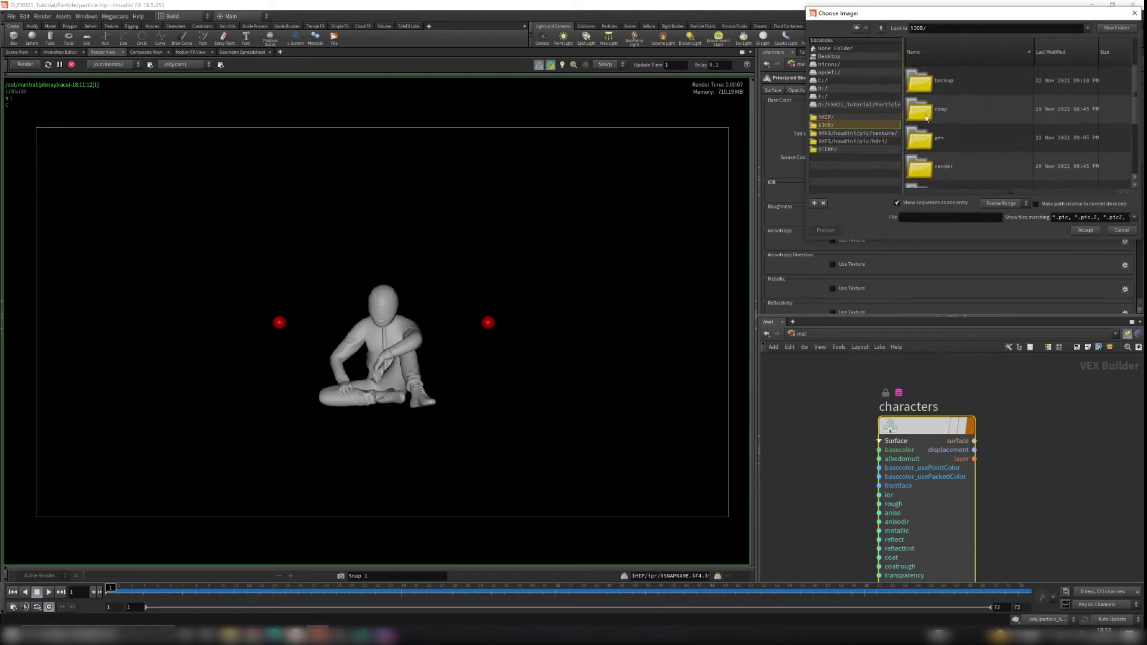
double_click(953, 142)
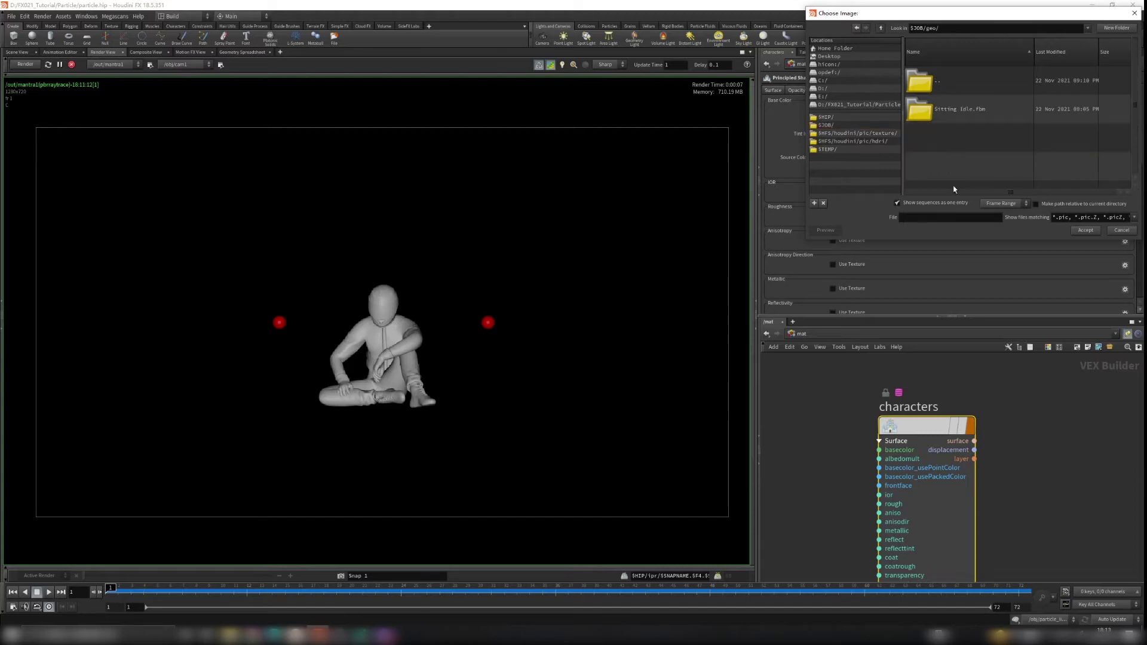
left_click(975, 113)
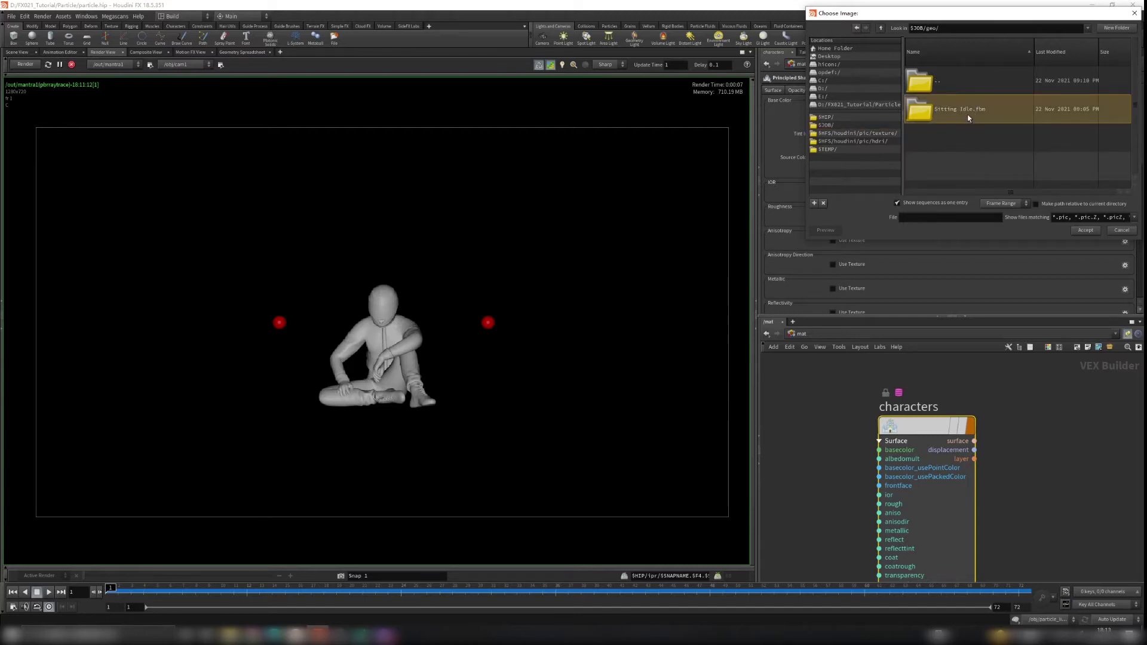
double_click(976, 112)
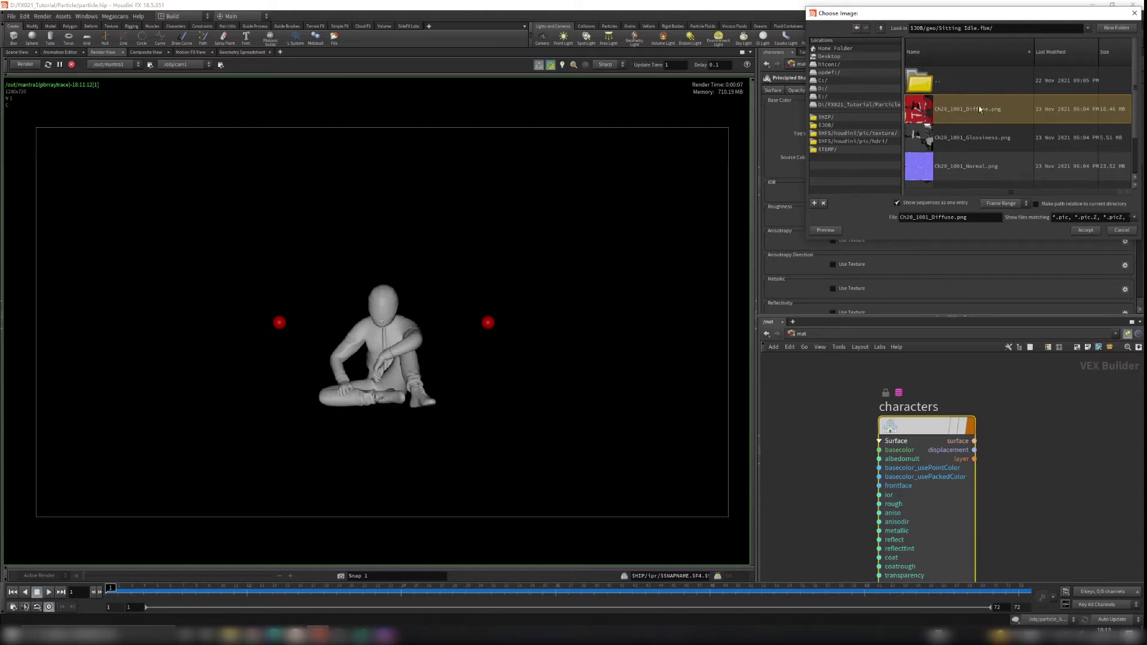
scroll(979, 165, "down", 1)
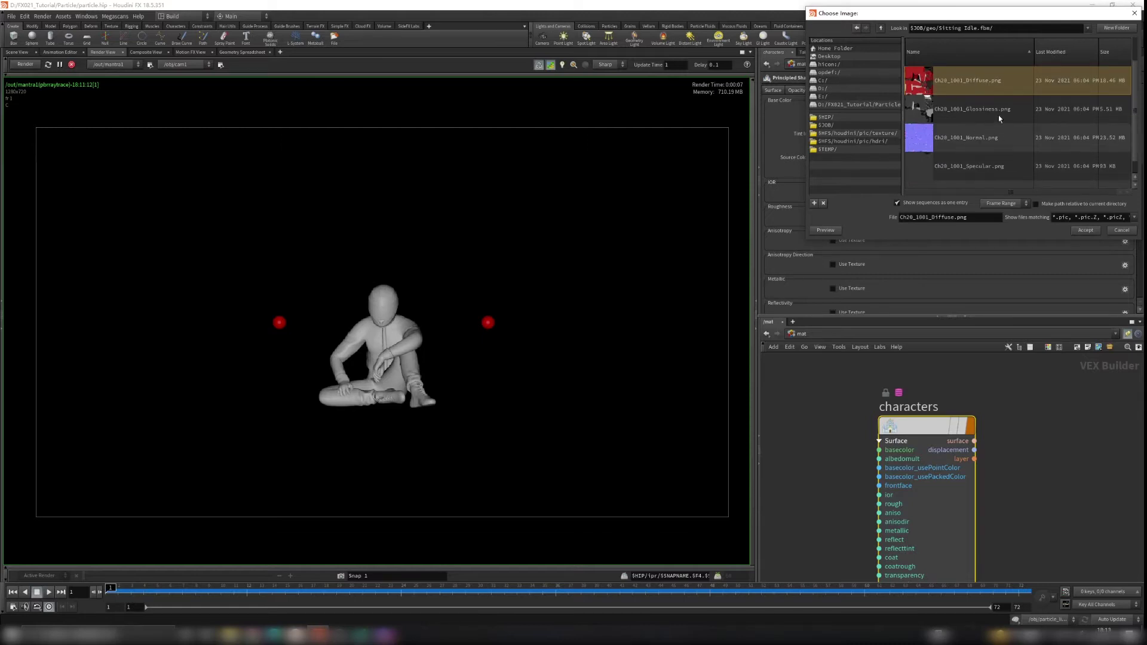
left_click(1086, 231)
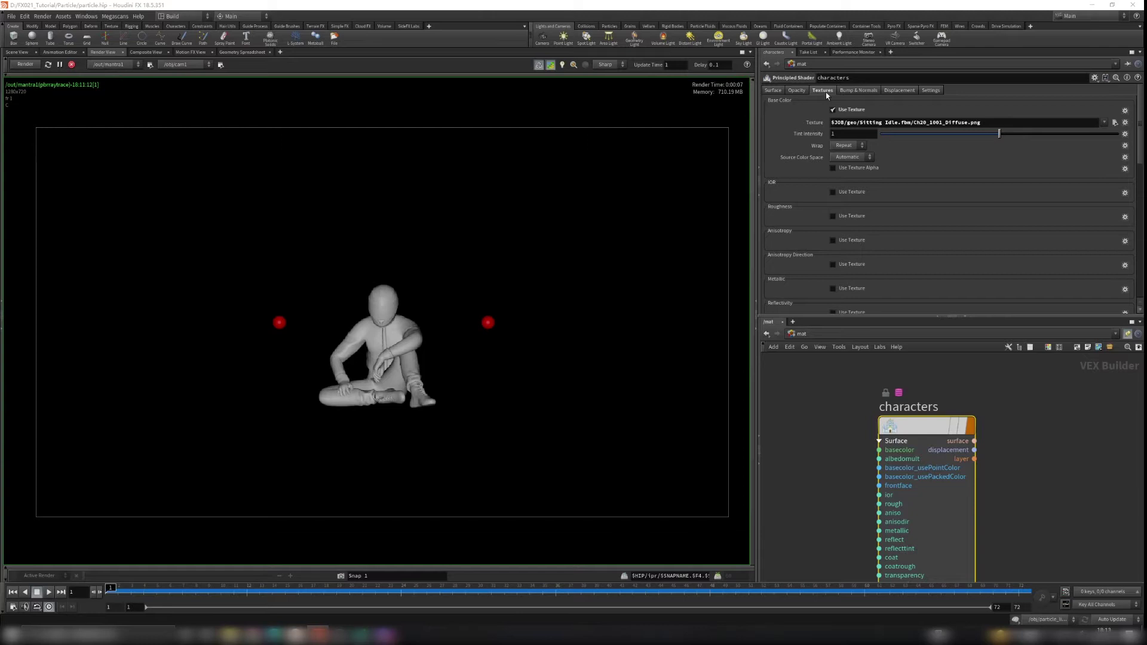
Enable the base normal map of the characters shader and load Ch20_1001_Normal.png as its texture.
left_click(857, 91)
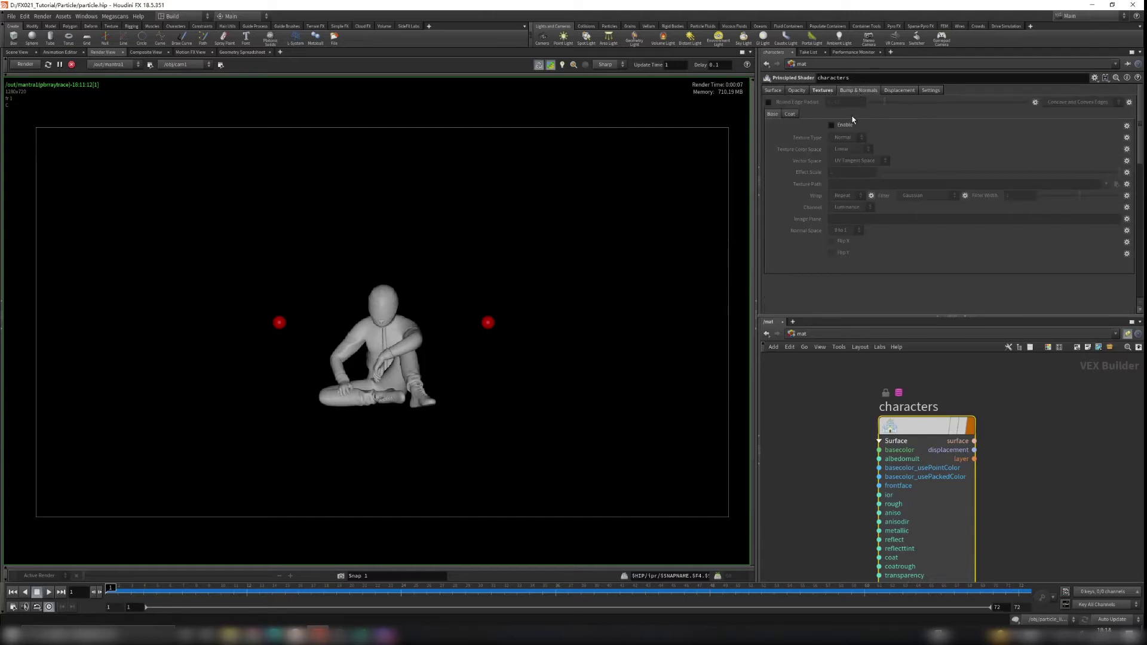
left_click(832, 125)
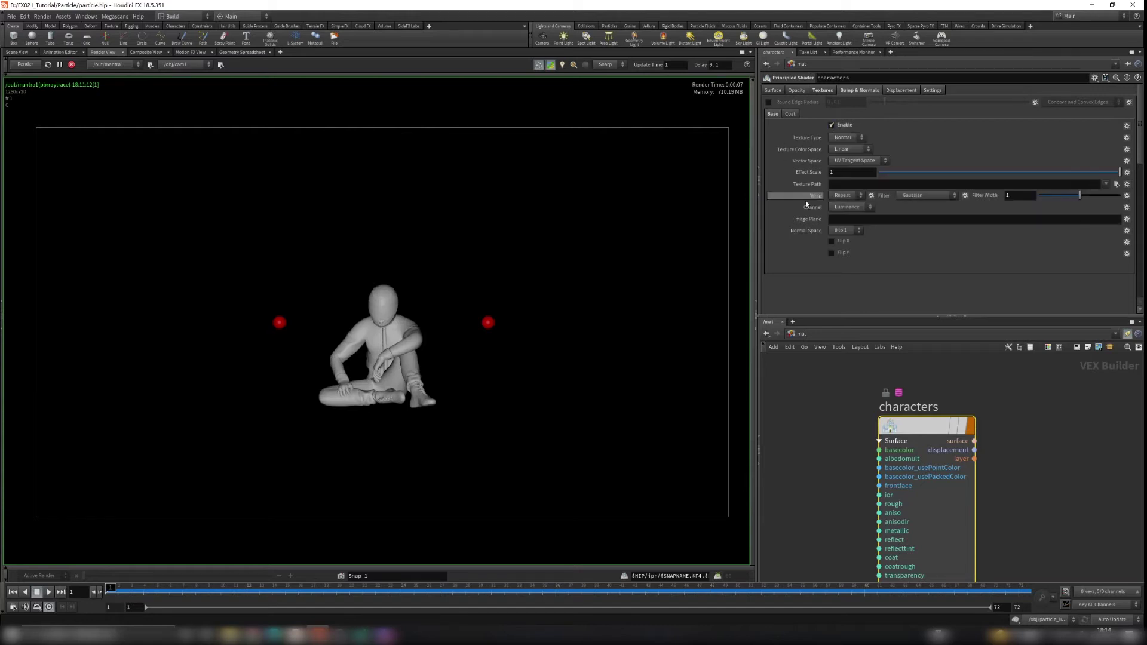
left_click(1116, 185)
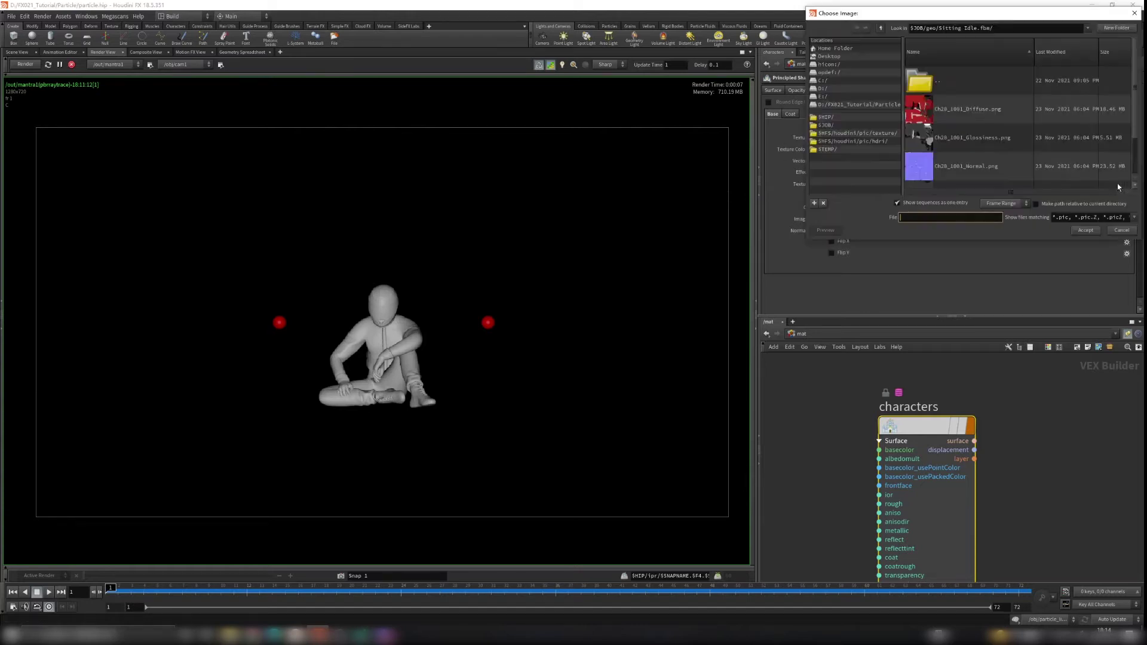
left_click(987, 172)
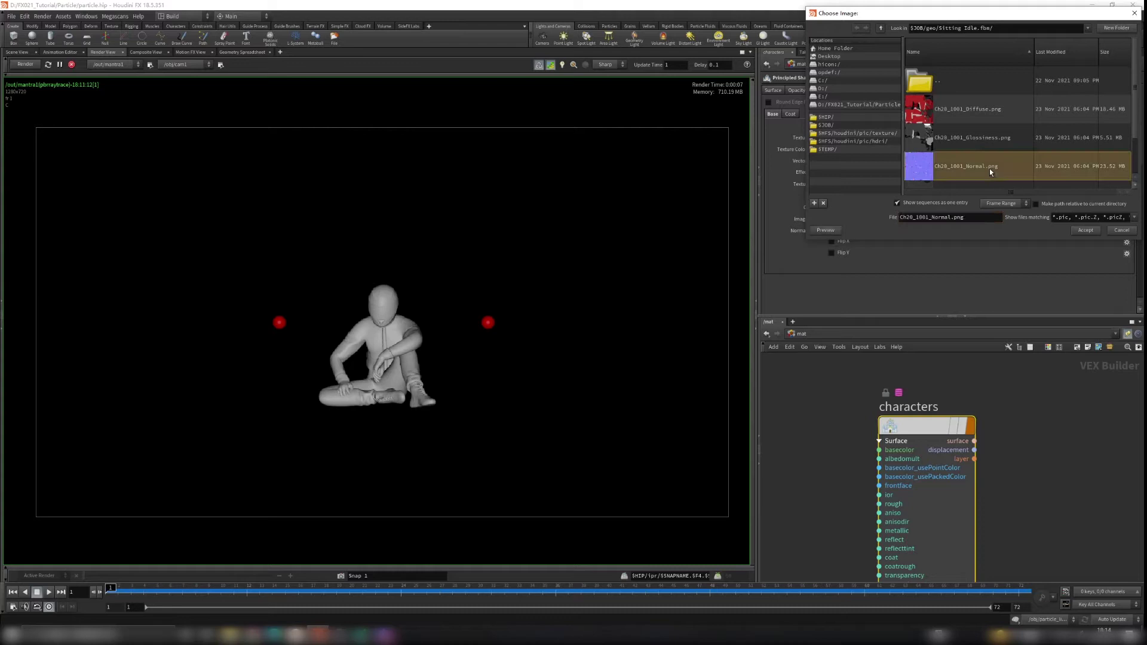
left_click(1084, 231)
In the obj network, assign the material /mat/characters to rndr_character.
scroll(1023, 423, "down", 2)
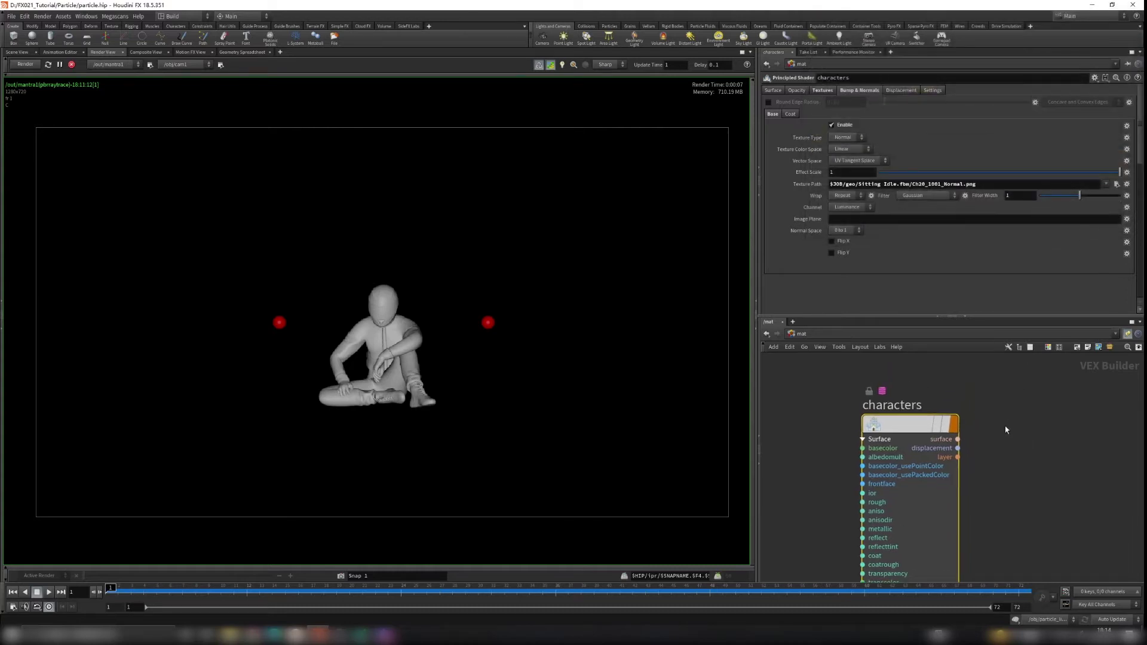
scroll(1015, 418, "down", 3)
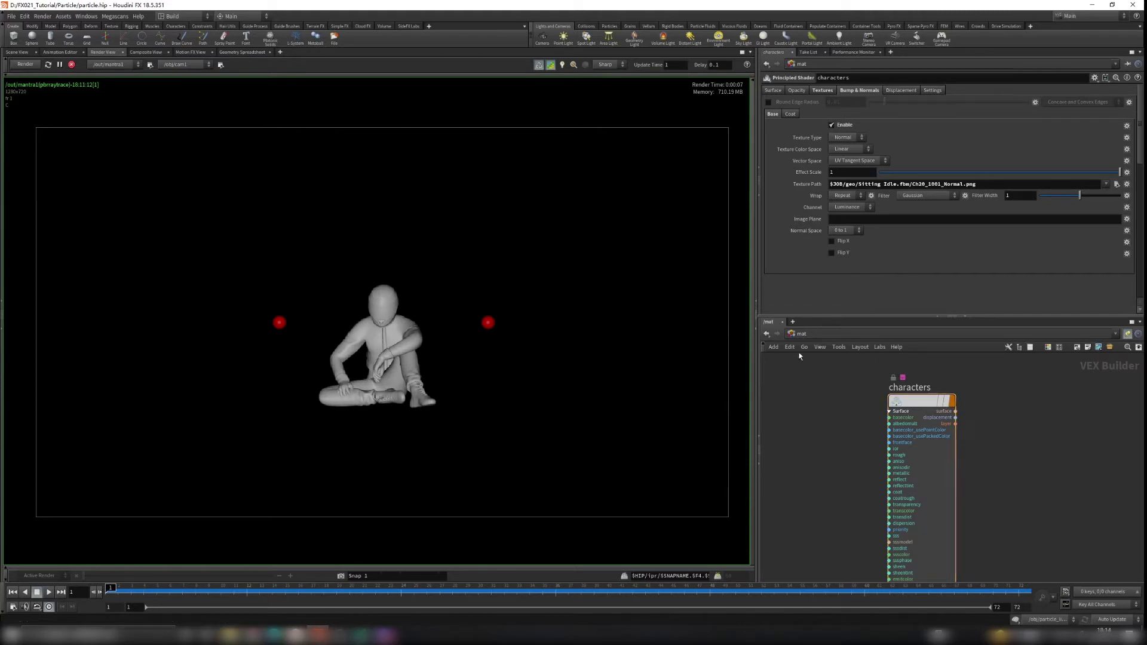
left_click(802, 335)
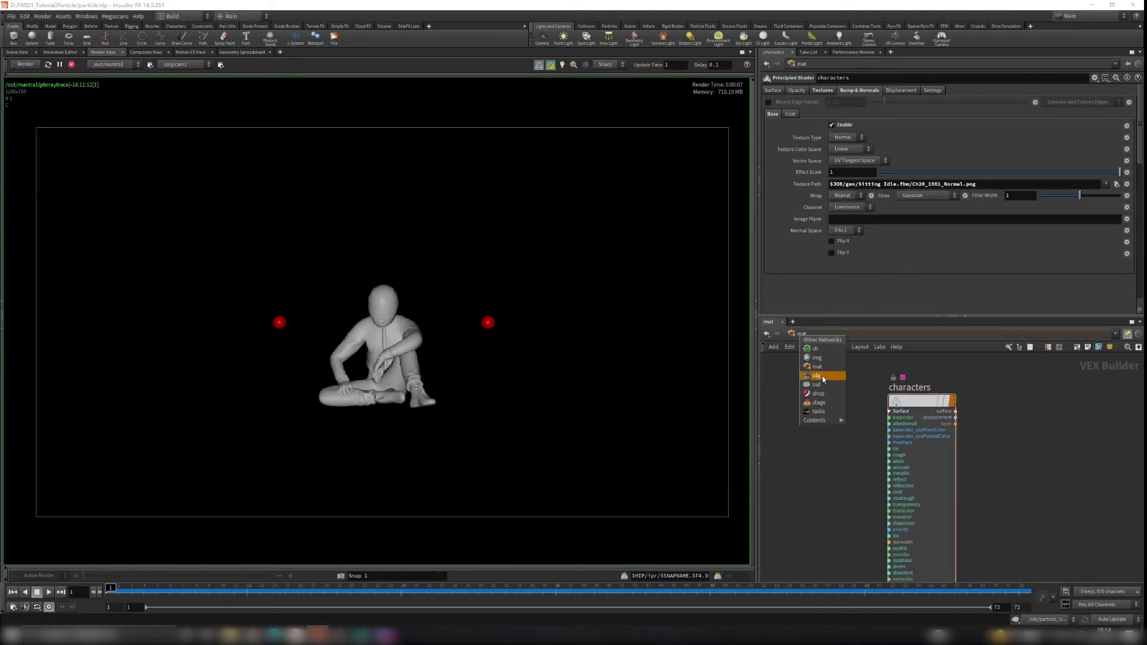
left_click(822, 377)
left_click_drag(953, 447, 1031, 488)
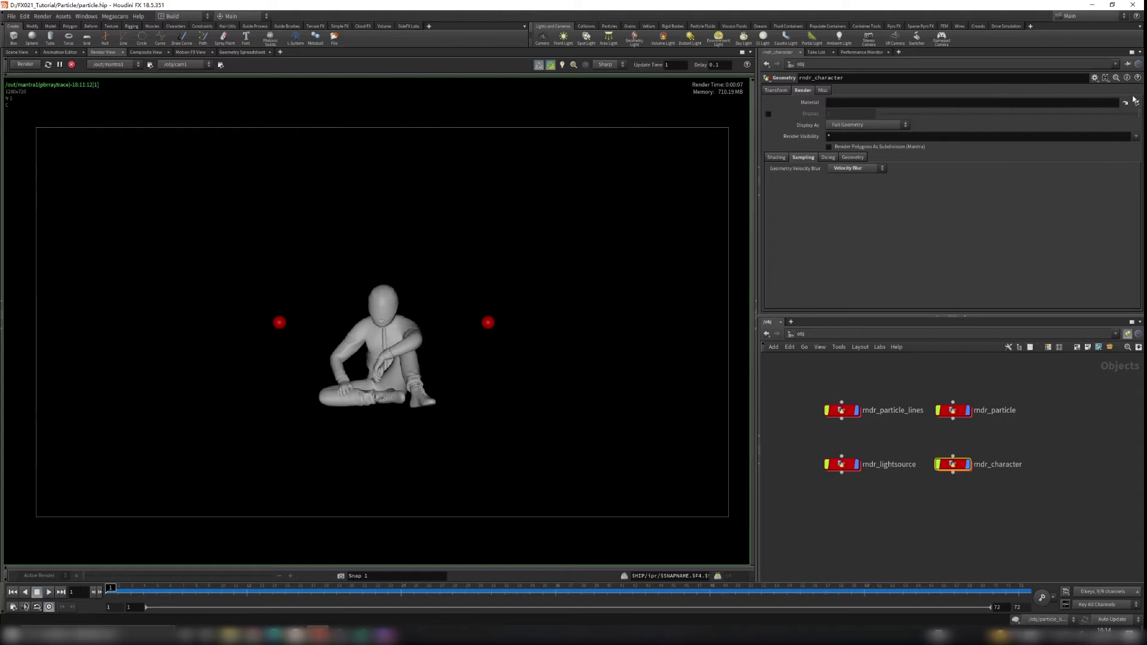
left_click(1136, 105)
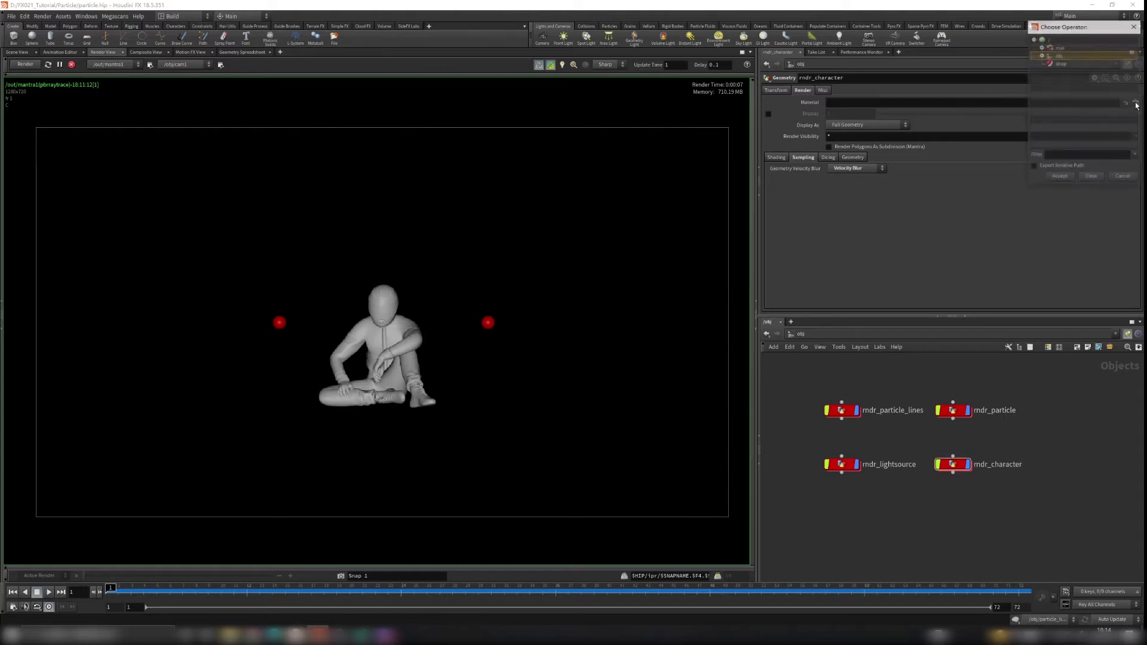
left_click(1041, 48)
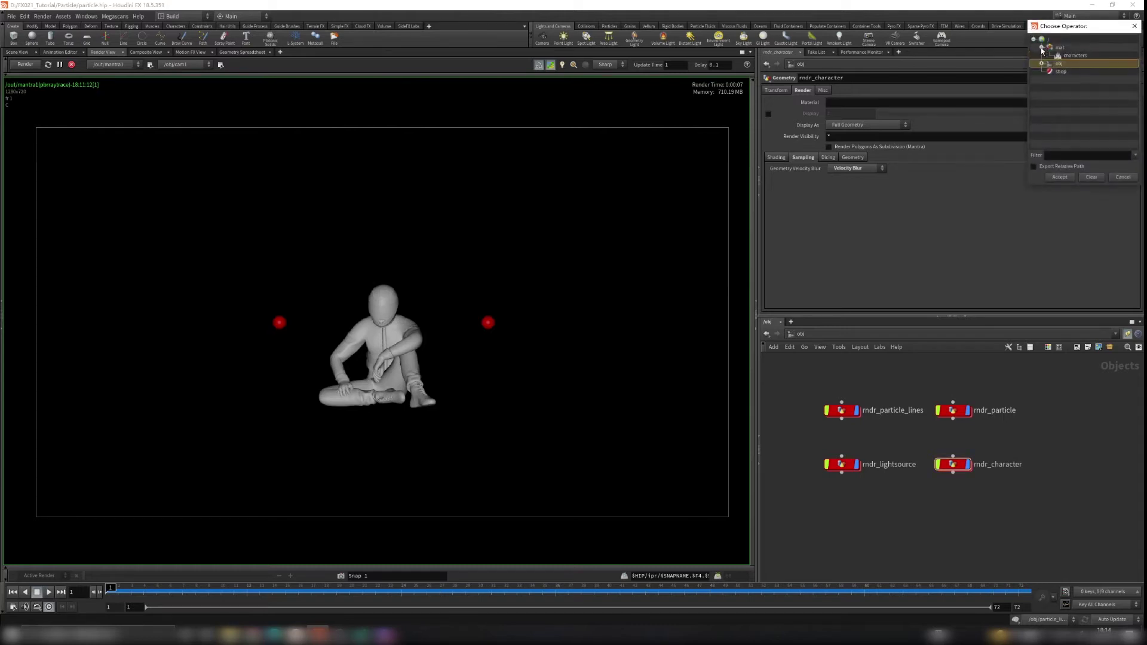
left_click(1073, 55)
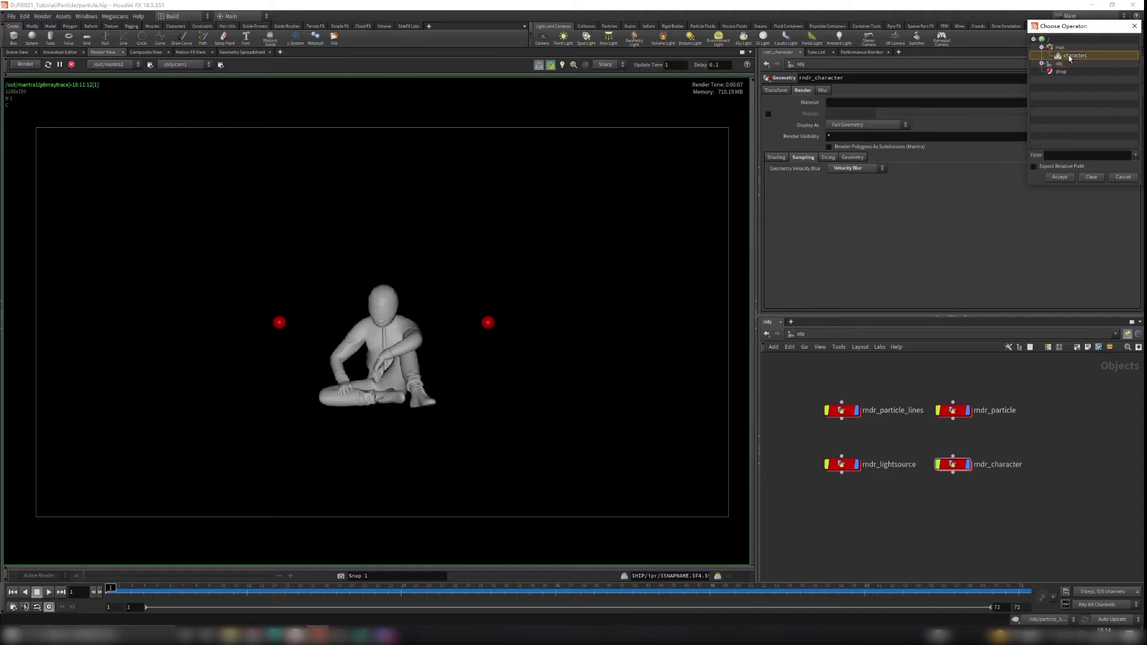
left_click(1060, 176)
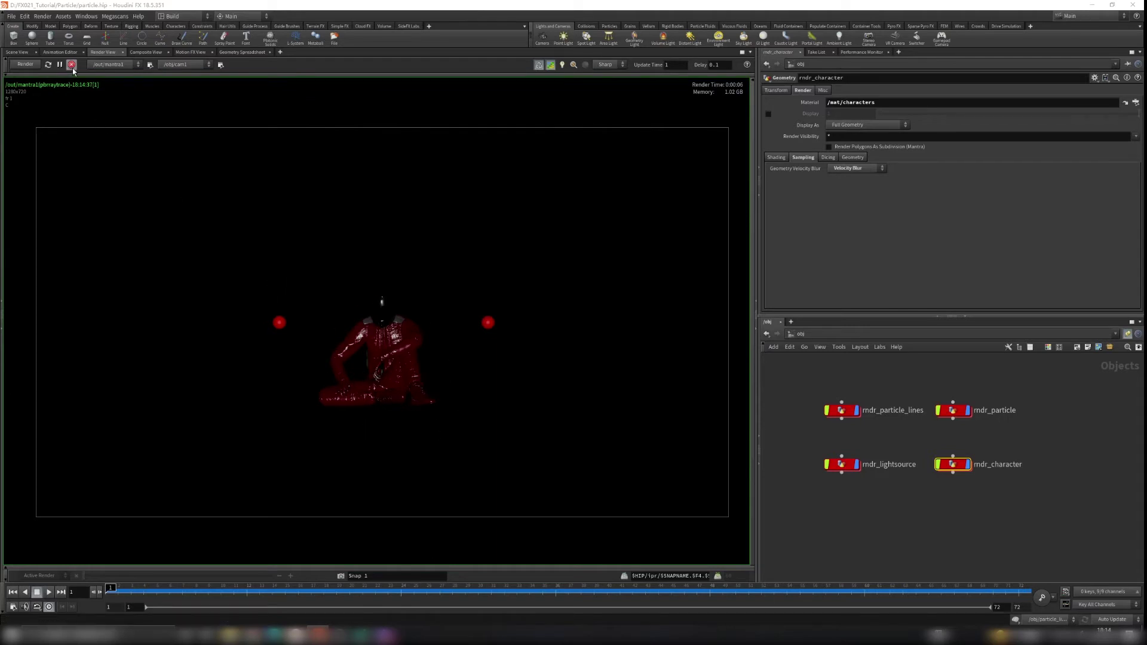
Stop the interactive render and add an Environment Light beside the geometry objects in the obj network.
middle_click_drag(1017, 426, 1006, 482)
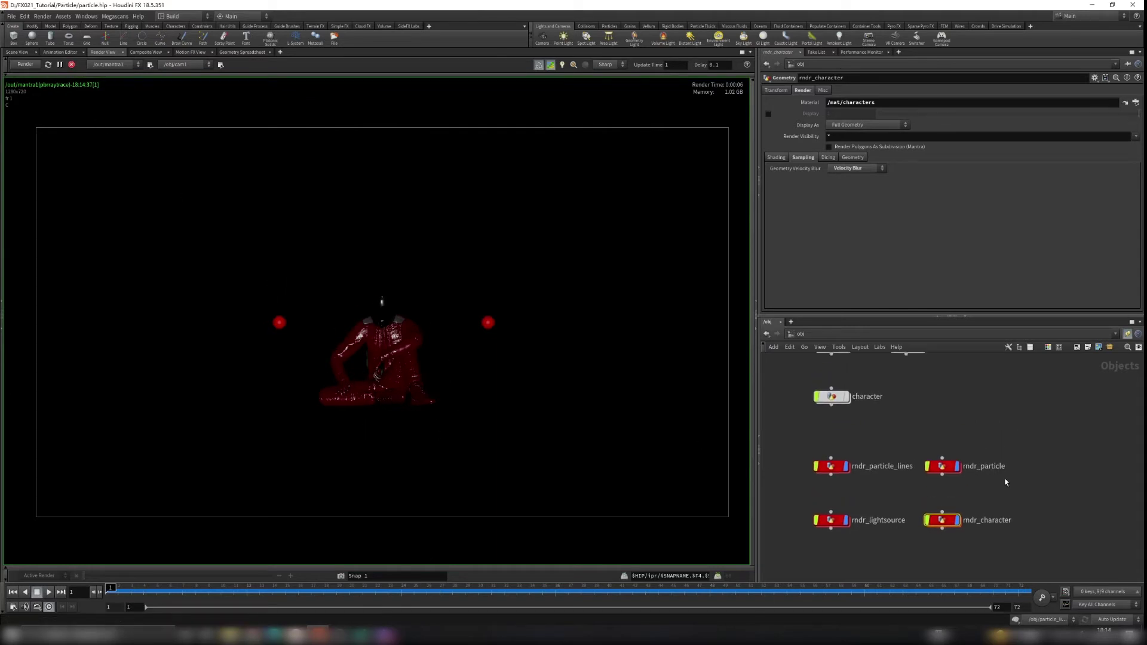
left_click(71, 65)
scroll(1016, 497, "down", 5)
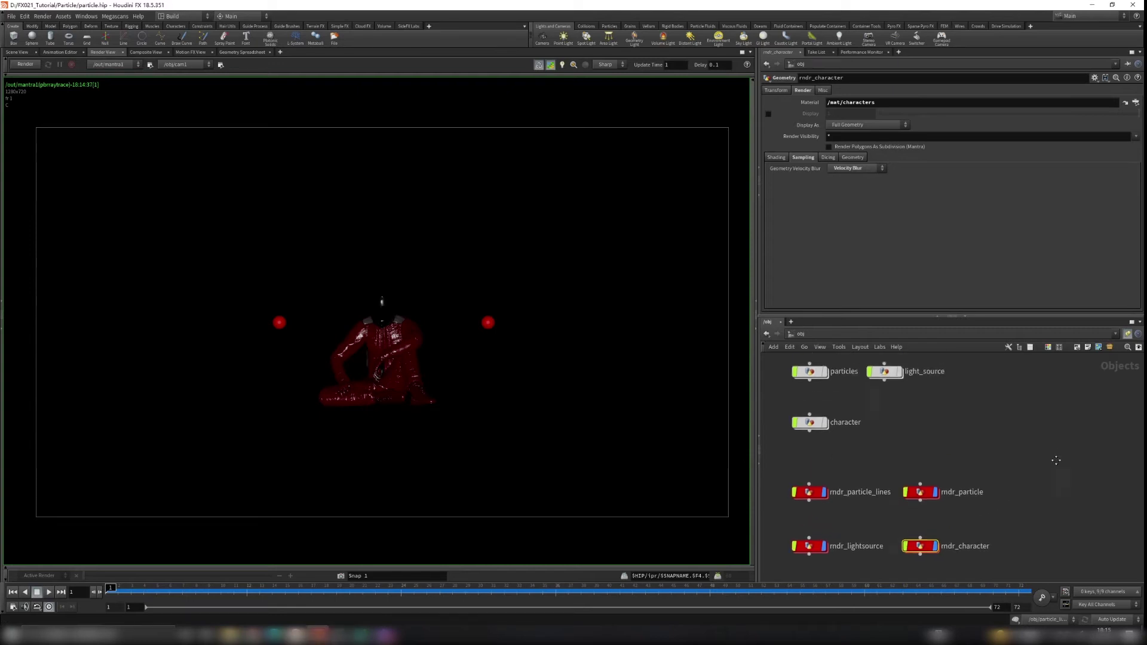
key("Tab")
type("env")
key("Return")
left_click(1004, 473)
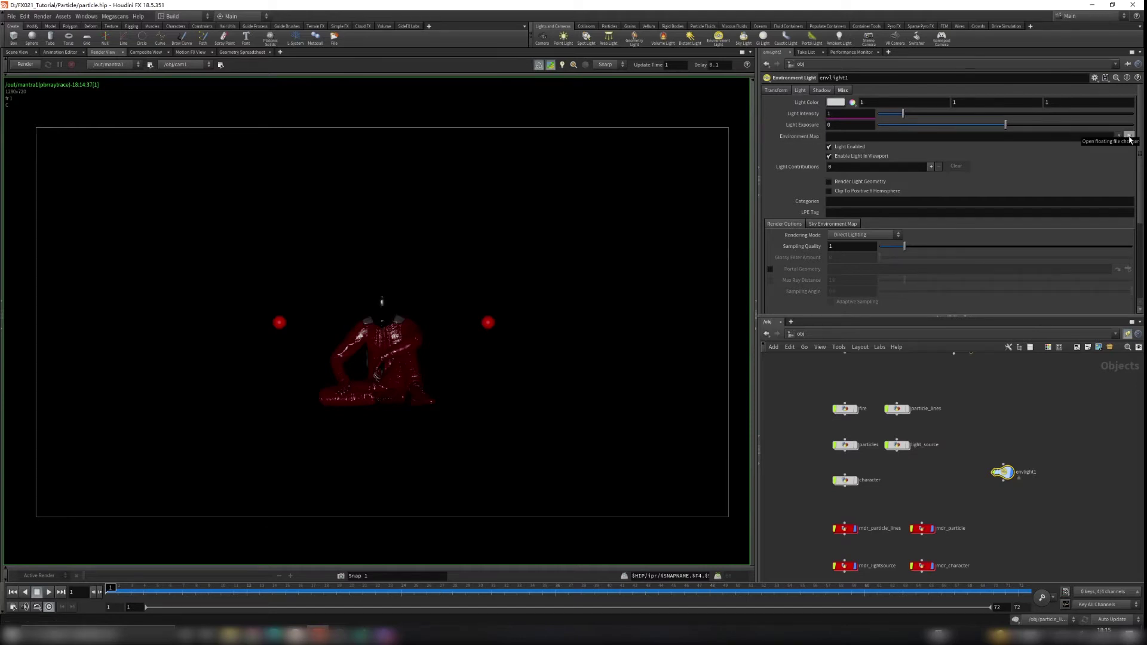
Set the light's environment map to HDRIHaven_lenong_1_2k.rat from $HFS/houdini/pic/hdri.
left_click(1129, 137)
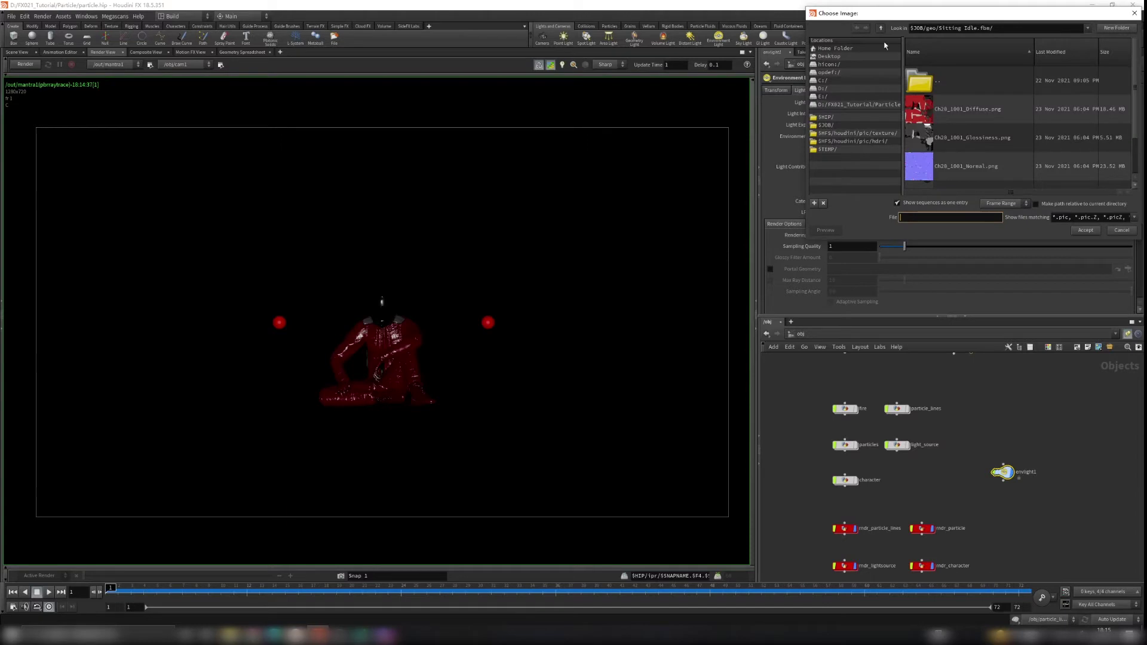
left_click(871, 141)
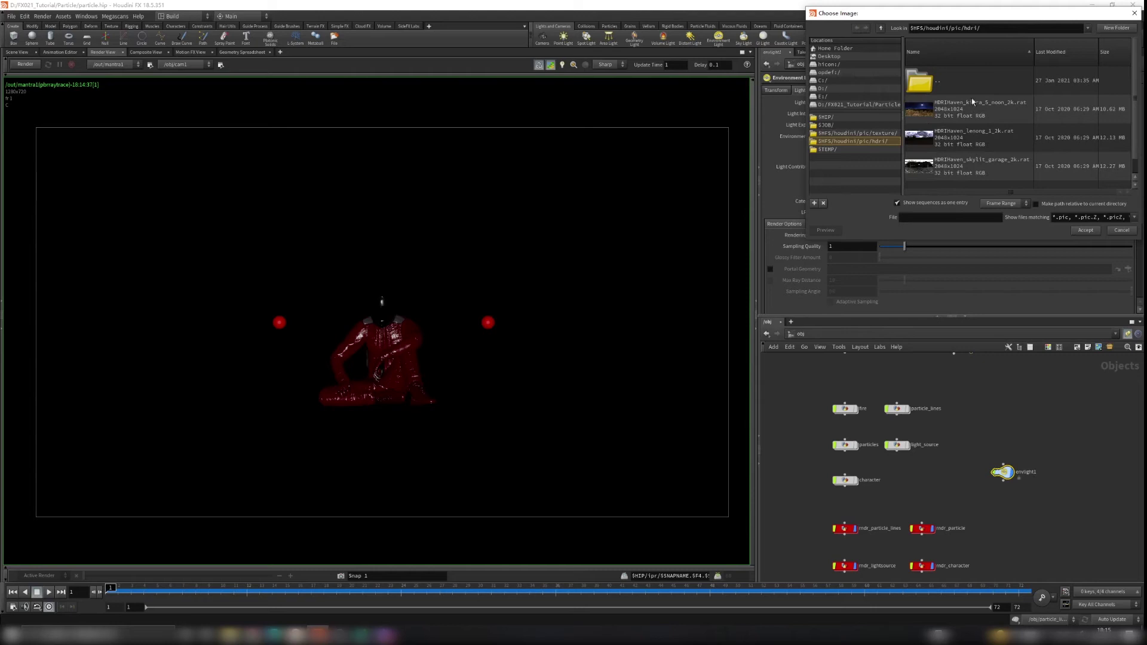
scroll(956, 131, "down", 1)
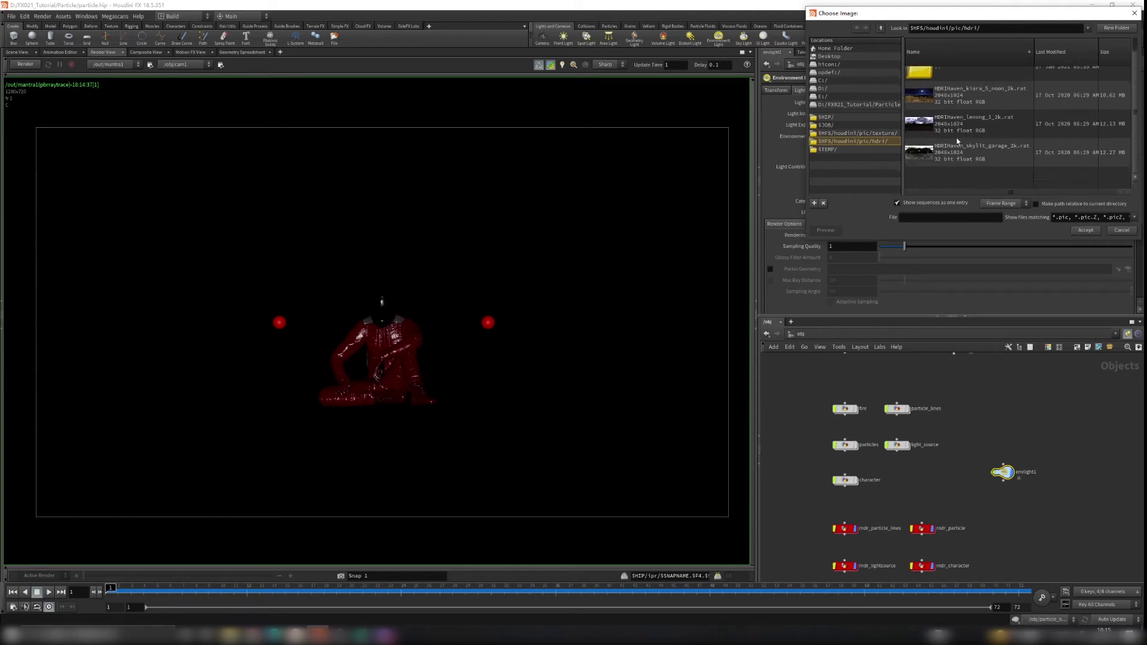
left_click(995, 120)
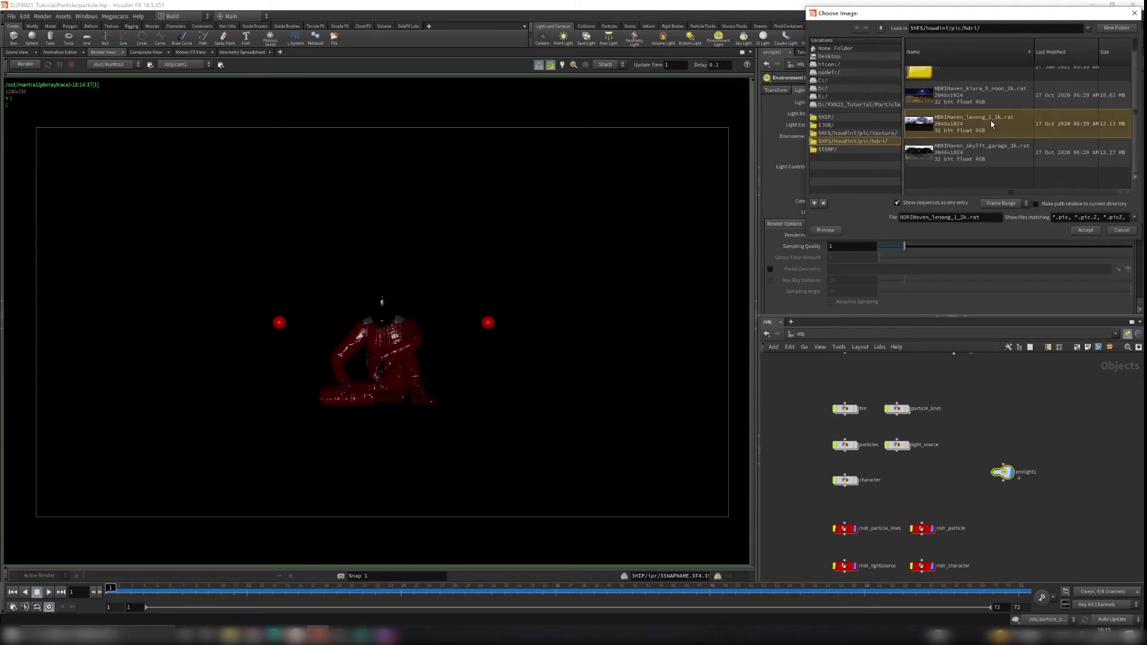
left_click(1091, 231)
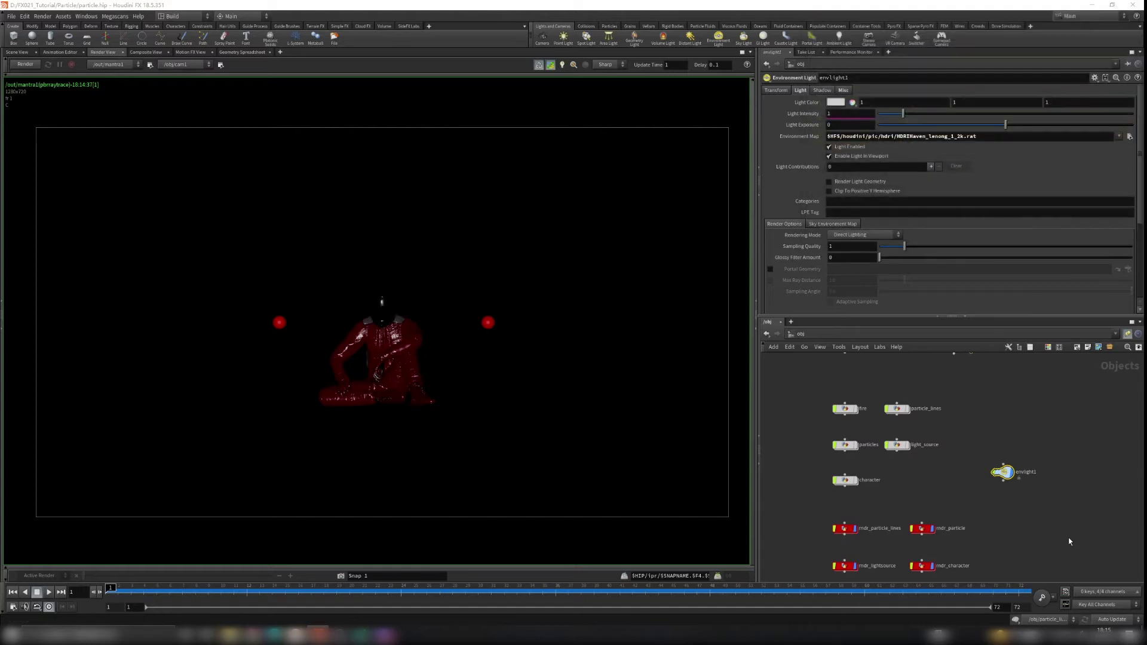
Render the scene with the environment light, examine the lighting on the seated character up close, and stop the render.
left_click(27, 63)
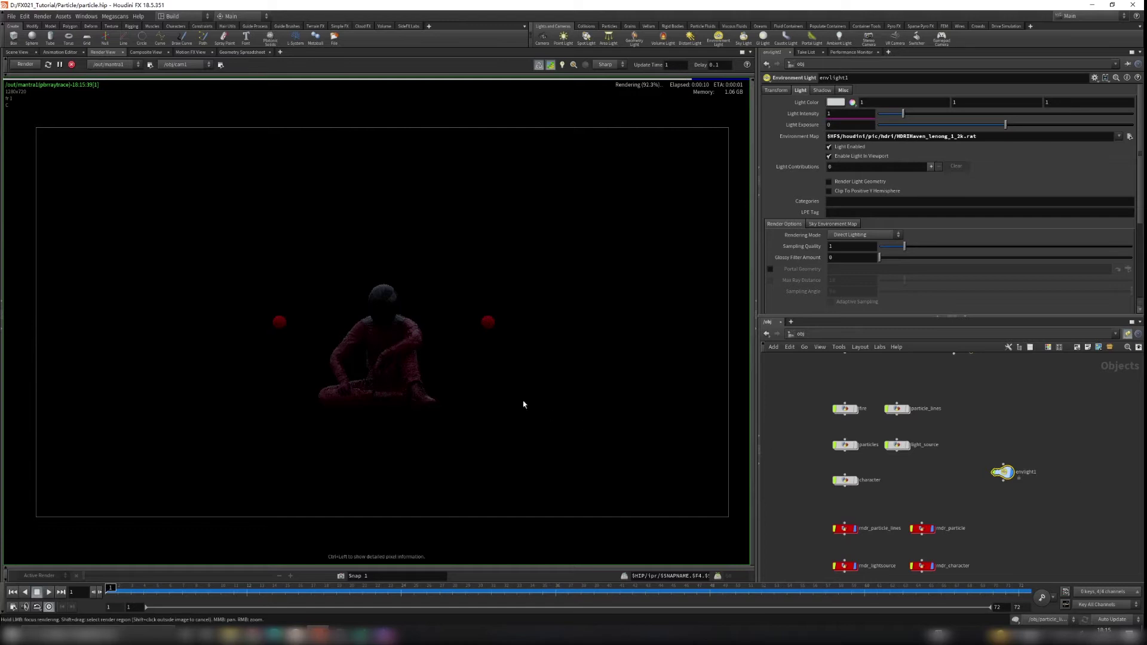
scroll(372, 377, "up", 1)
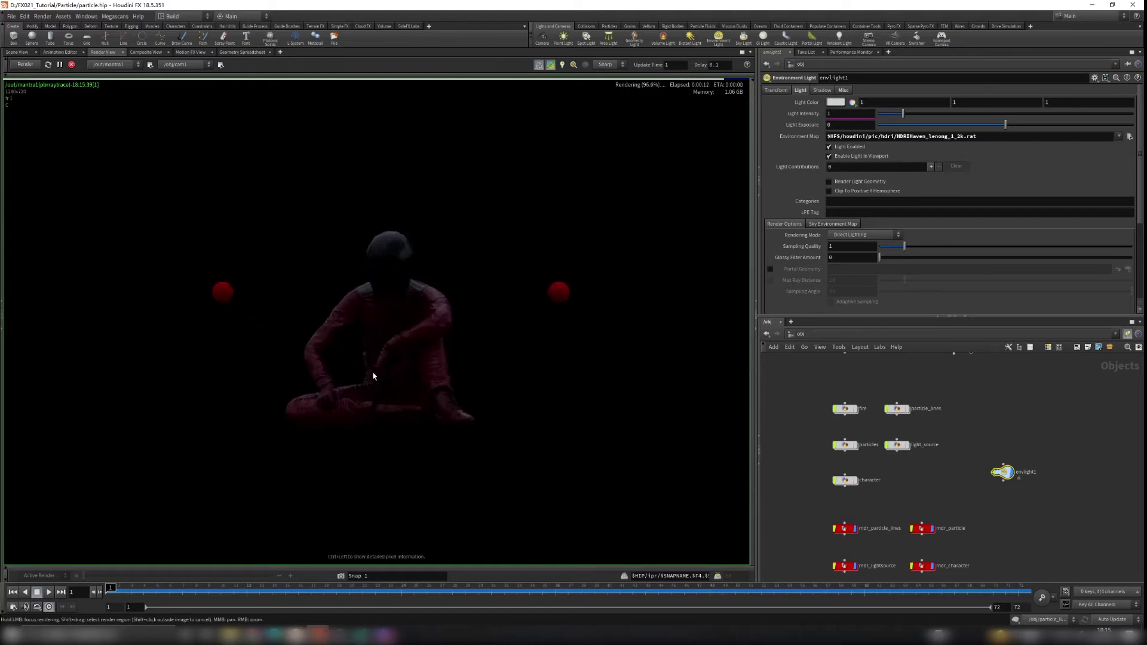
right_click_drag(354, 379, 441, 364)
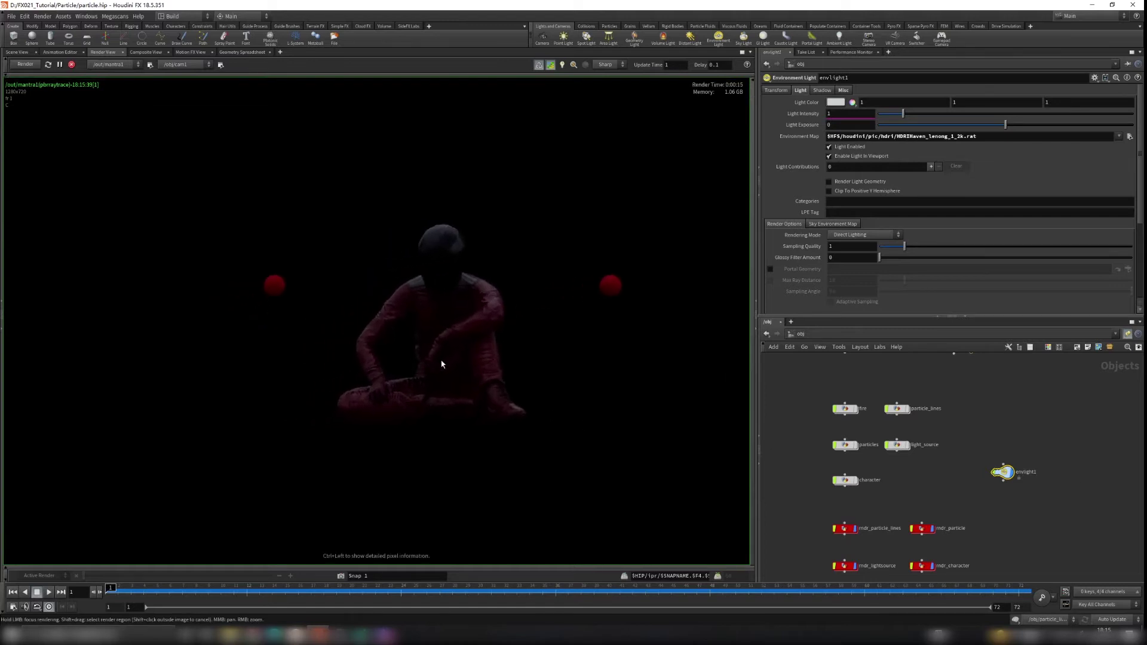
scroll(441, 364, "up", 2)
scroll(440, 364, "up", 1)
scroll(442, 364, "down", 1)
scroll(442, 364, "down", 3)
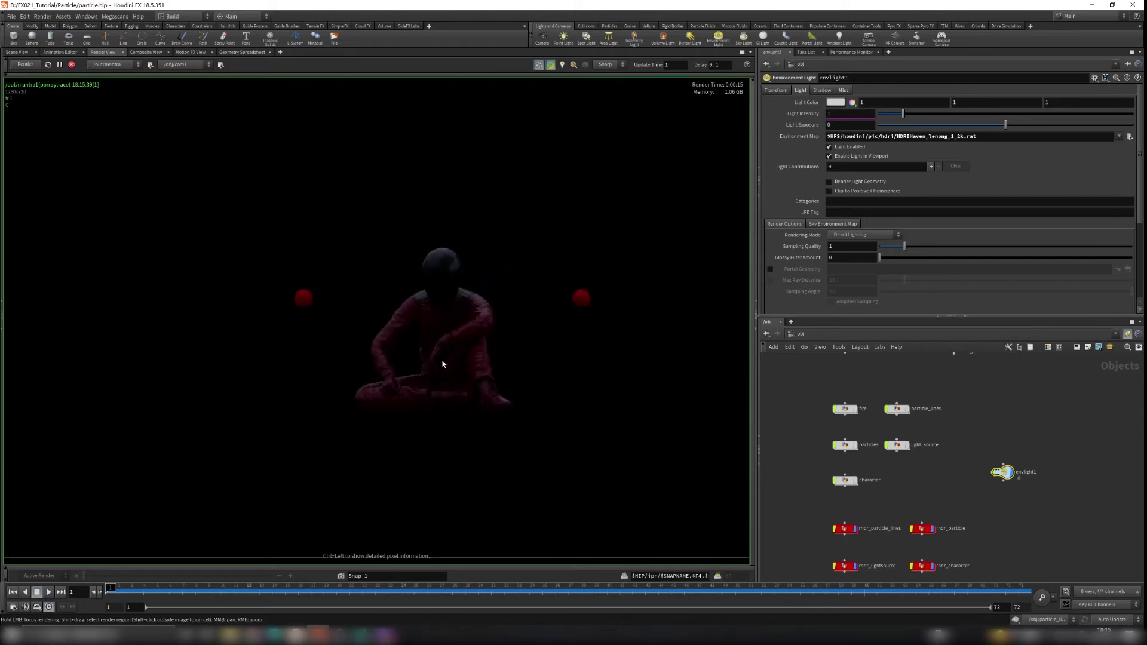
scroll(442, 364, "down", 2)
scroll(436, 364, "up", 1)
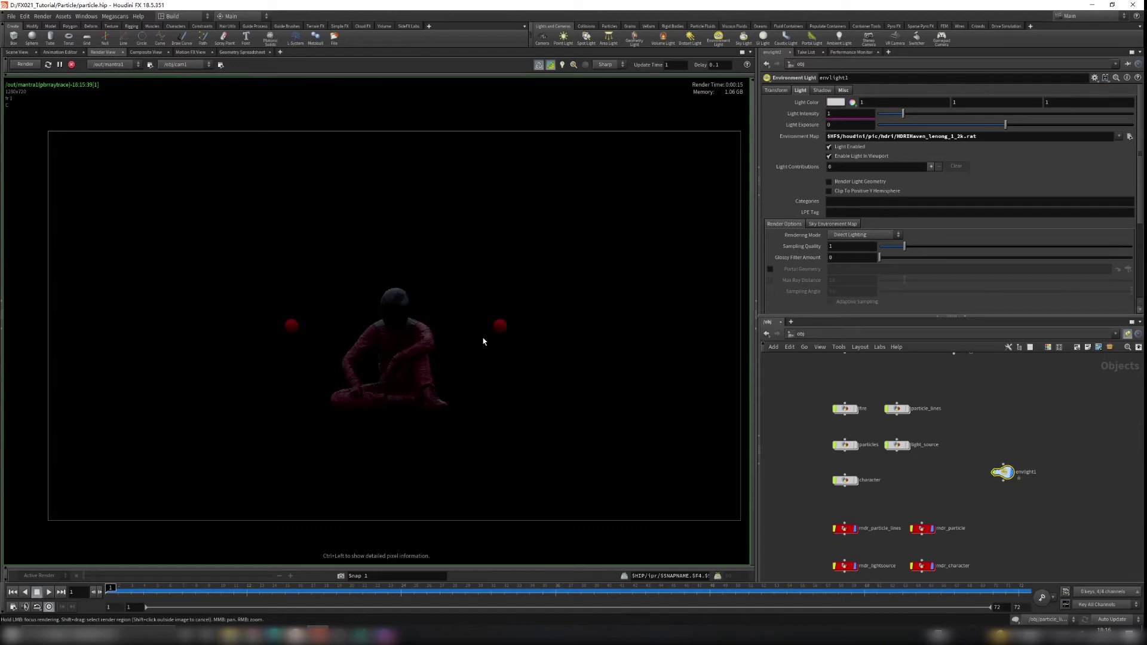
middle_click_drag(942, 498, 955, 425)
scroll(956, 435, "up", 3)
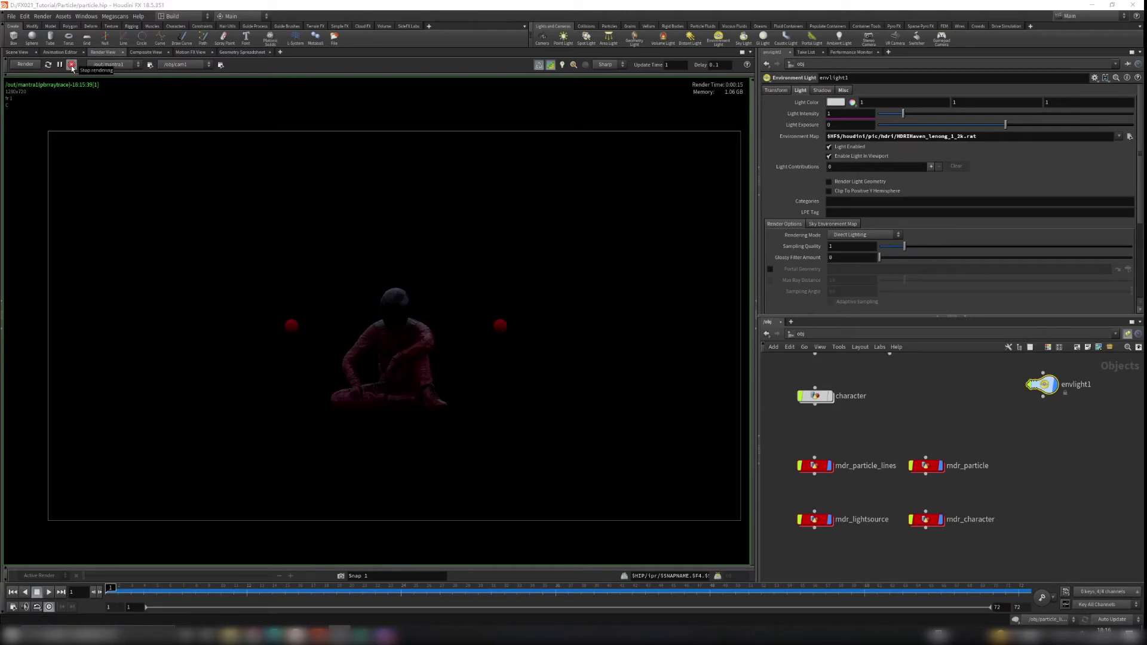
left_click(72, 65)
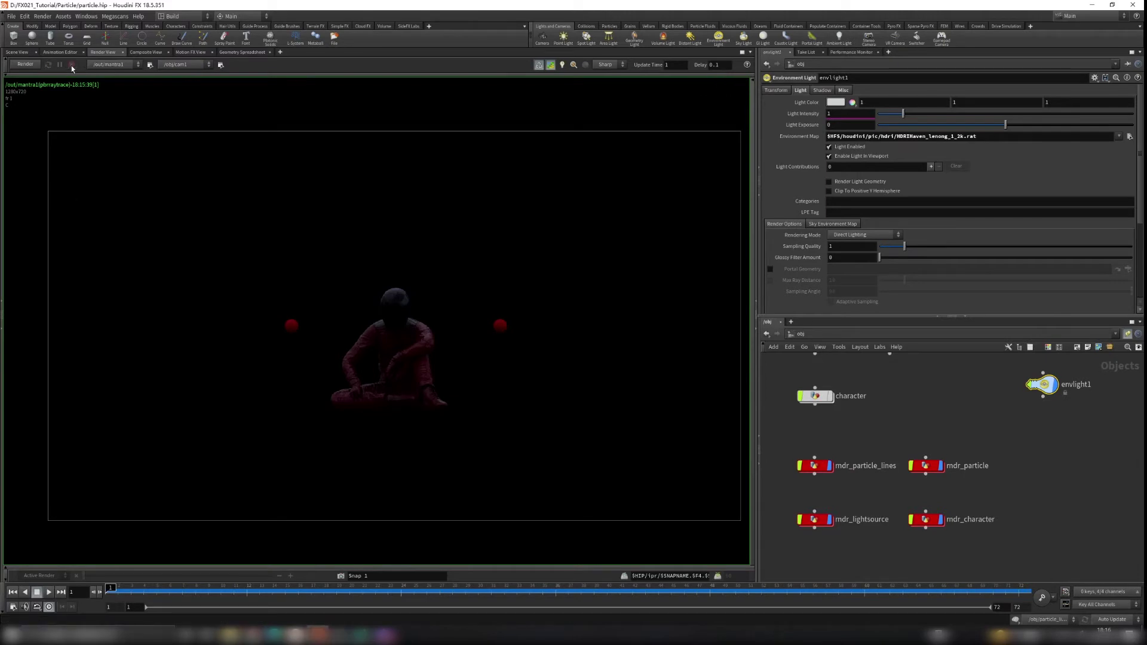
In the out network, clear the Candidate Objects of the mantra1 node.
left_click(809, 335)
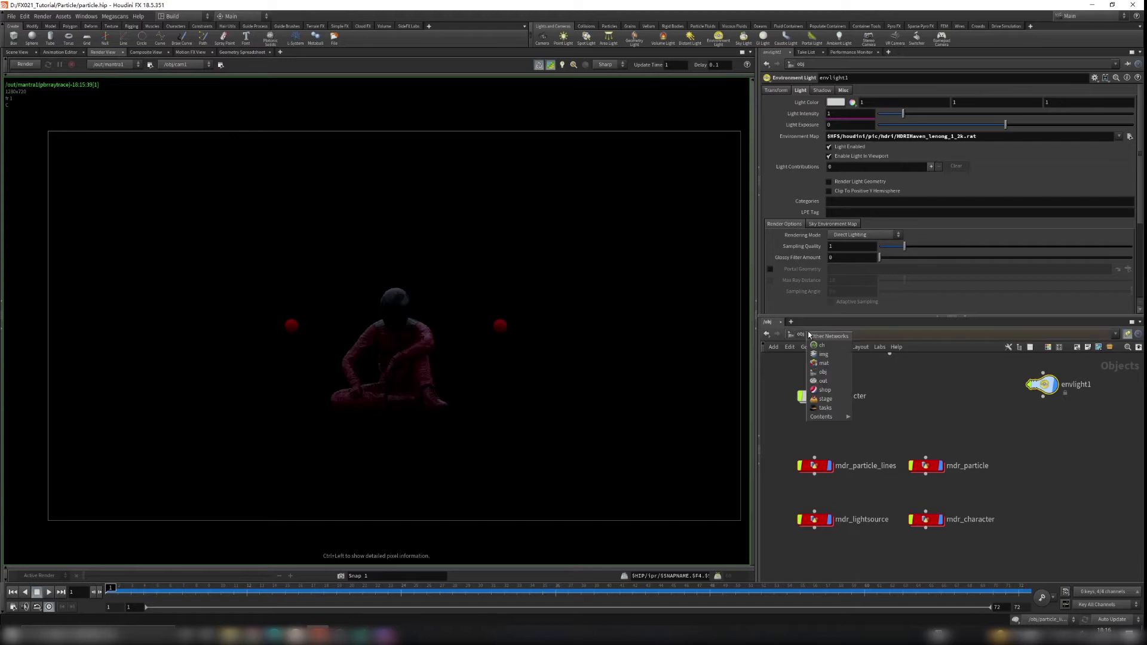
left_click(828, 381)
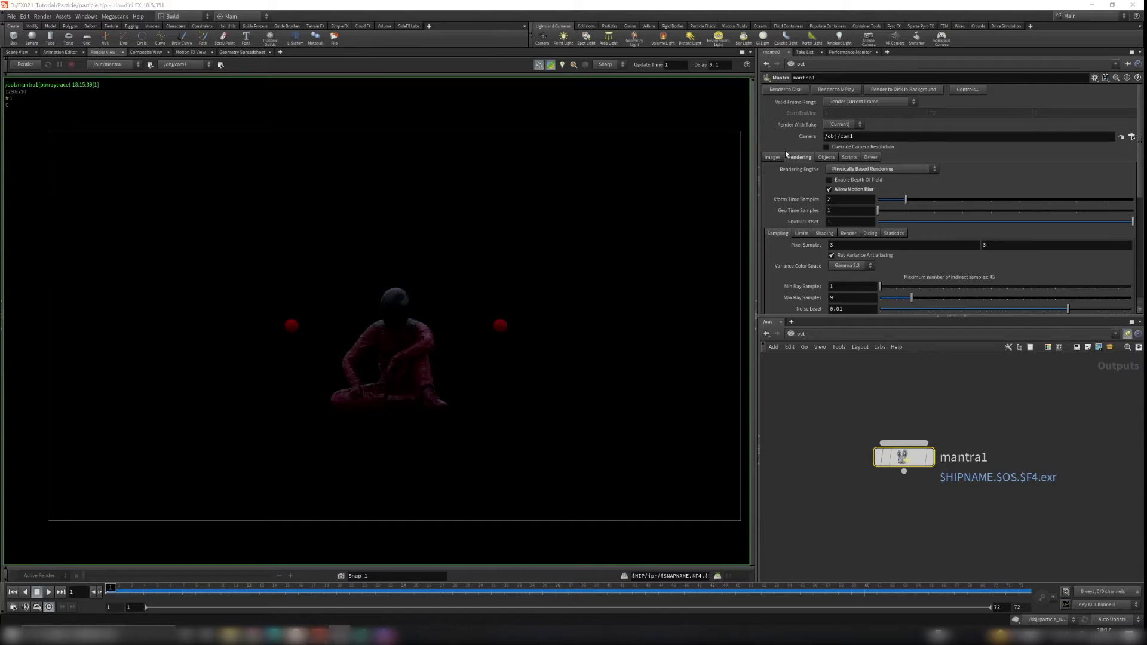
left_click(827, 157)
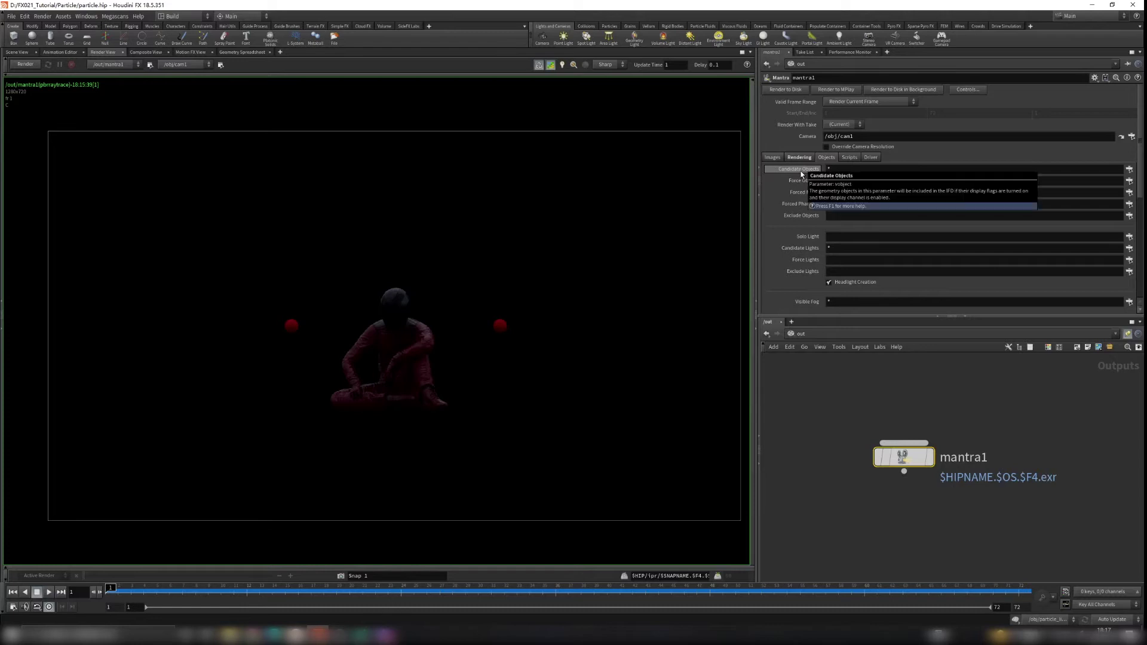
double_click(830, 170)
key("BackSpace")
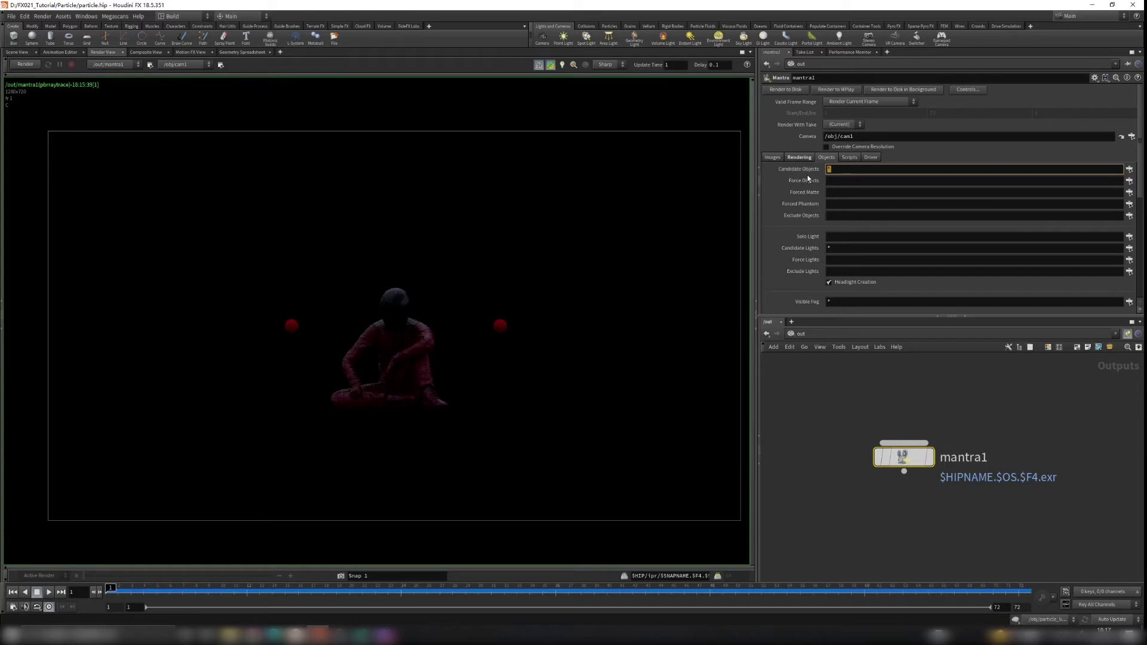
left_click(846, 375)
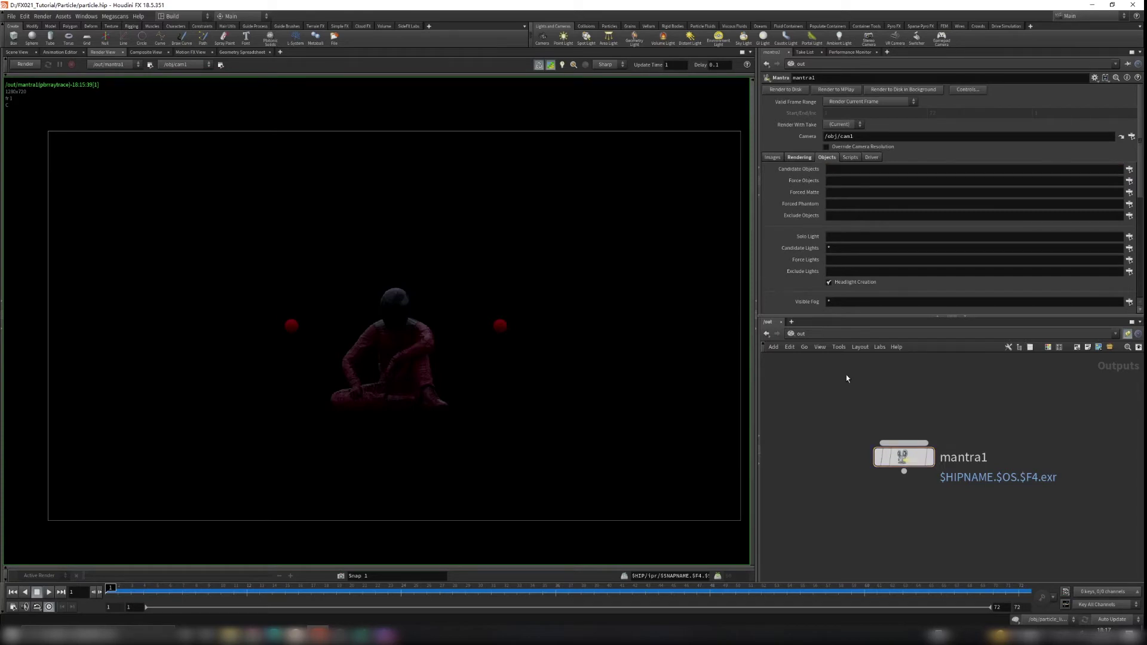
Set the Force Objects of mantra1 to the pattern rndr_*.
left_click(841, 180)
type("robo*")
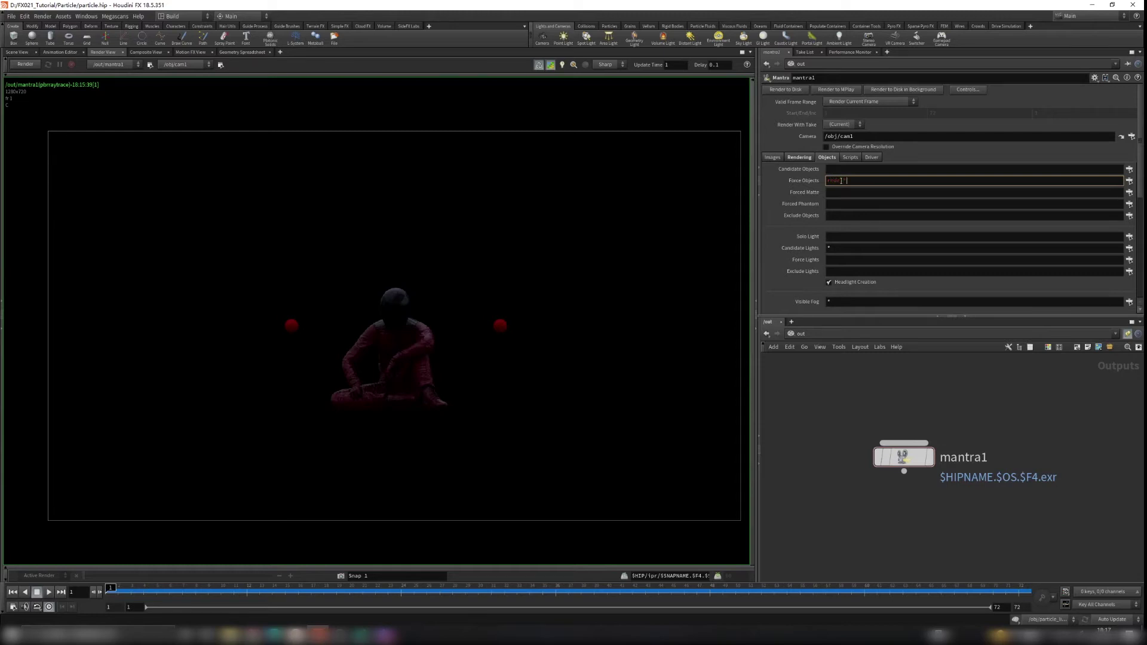
key("Return")
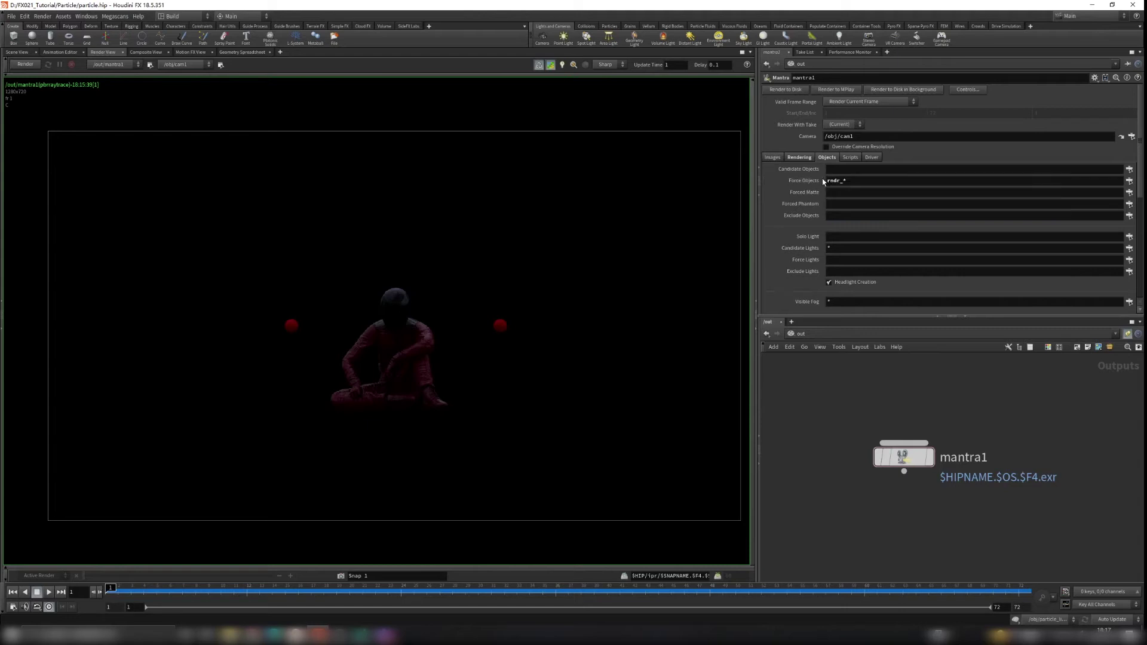
type("*")
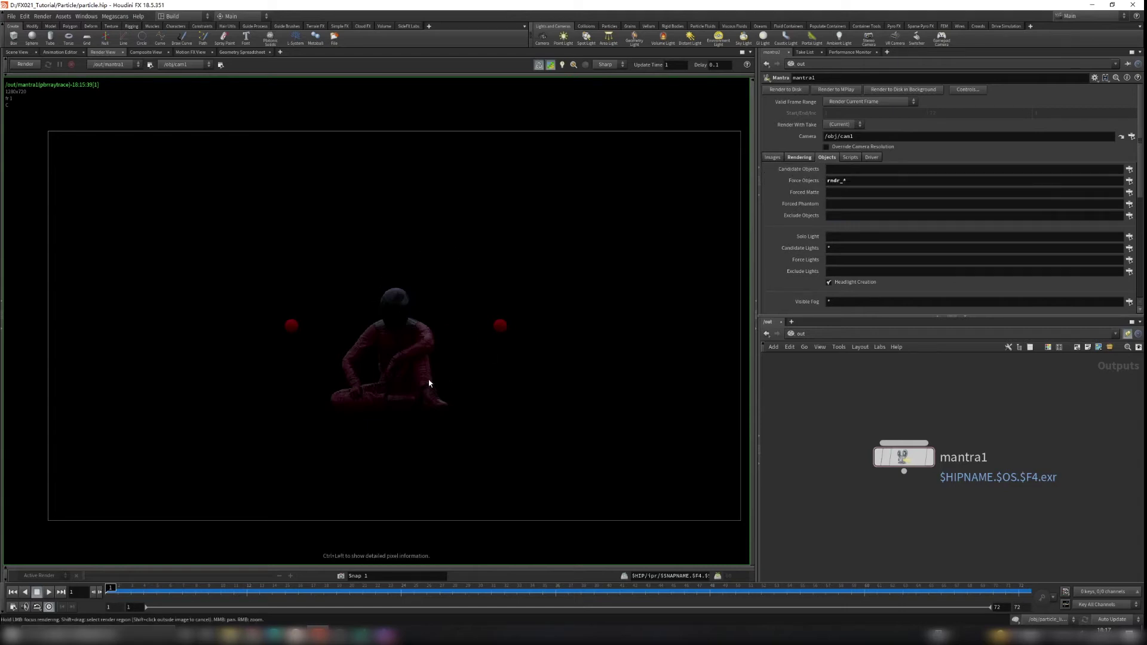
left_click_drag(853, 182, 827, 187)
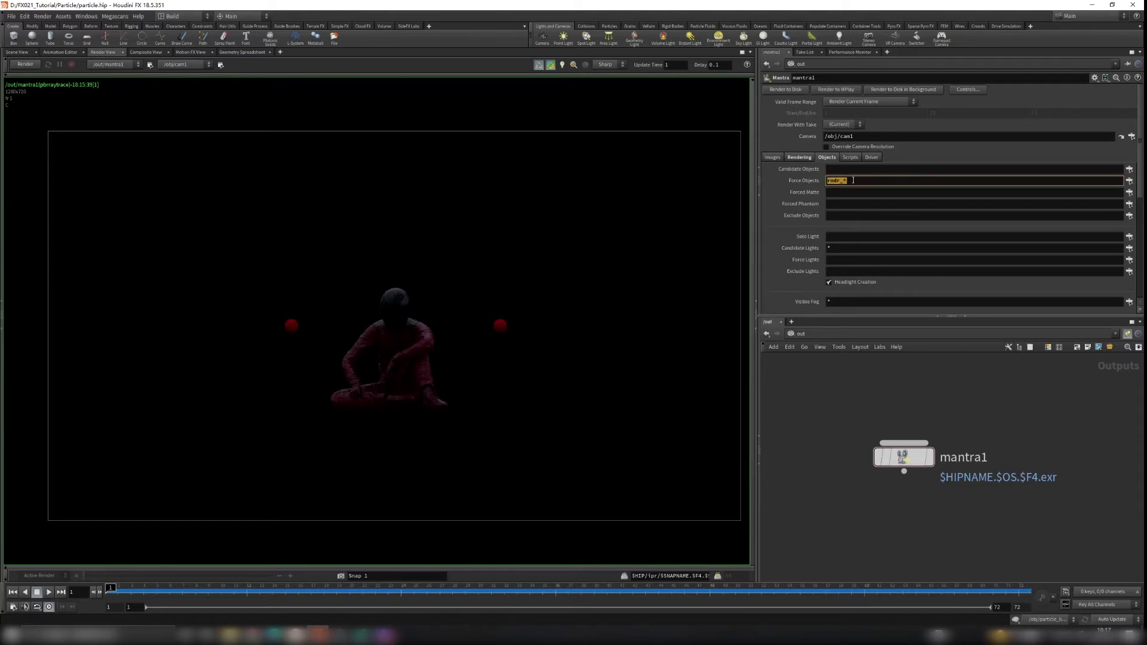
left_click(829, 180)
In the obj network, examine the shared name prefix of the four red render geometry nodes.
left_click(808, 334)
left_click(836, 382)
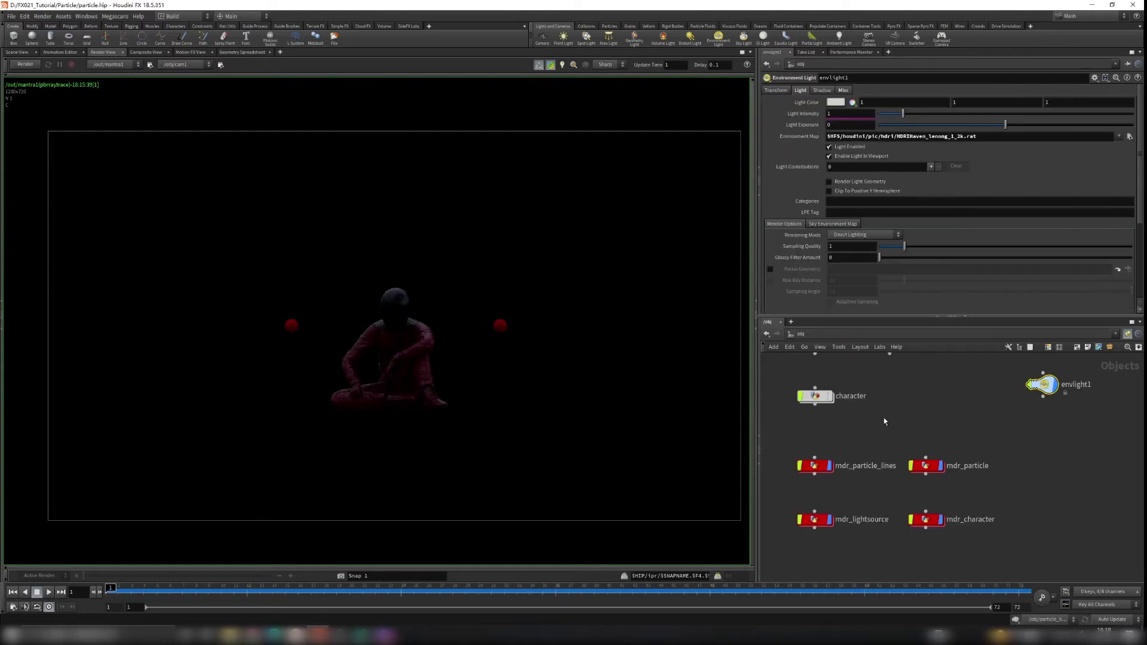
middle_click_drag(911, 429, 934, 394)
scroll(857, 397, "up", 5)
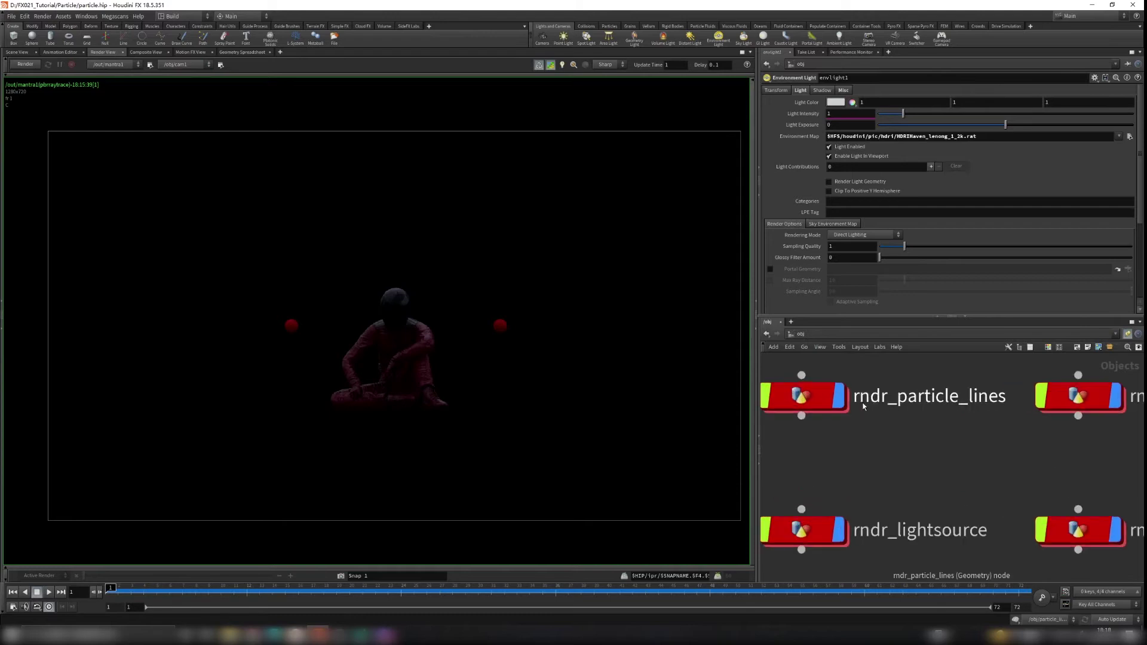
double_click(872, 398)
left_click_drag(900, 400, 857, 399)
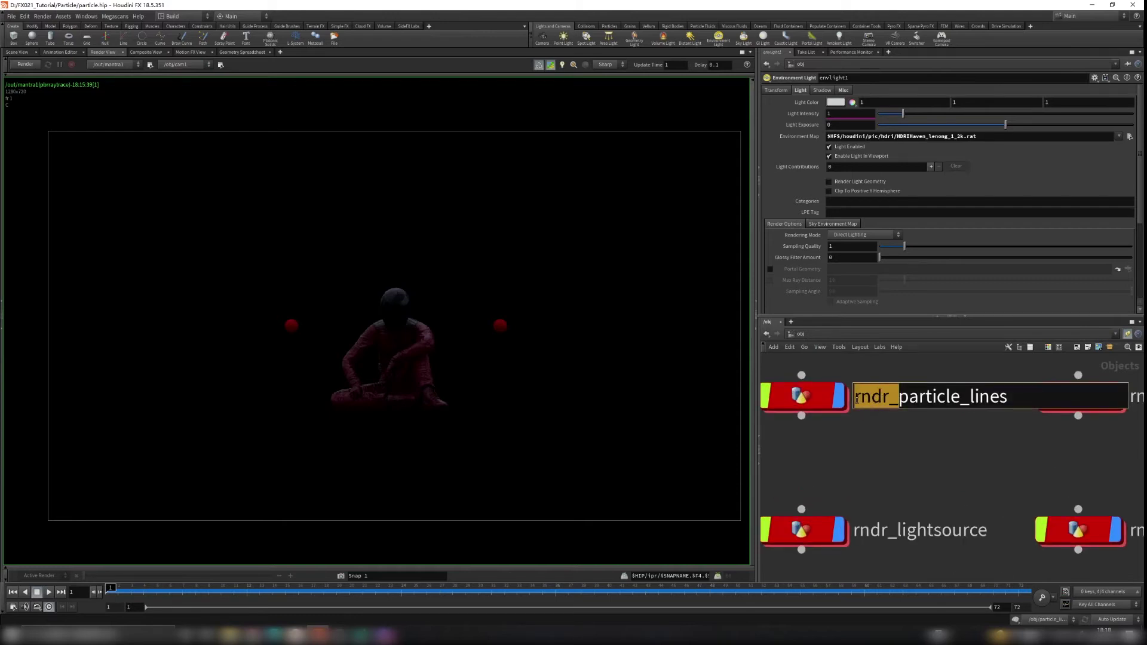
key("Escape")
middle_click_drag(998, 453, 809, 479)
double_click(999, 423)
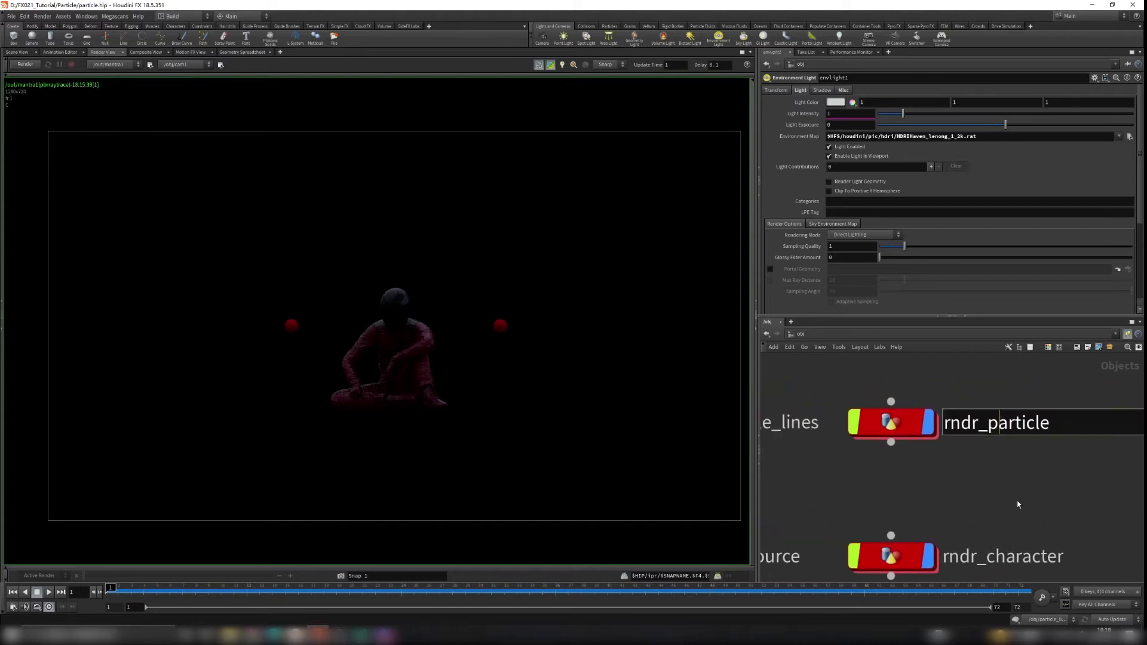
key("Escape")
middle_click_drag(1019, 505, 1019, 422)
scroll(933, 445, "down", 4)
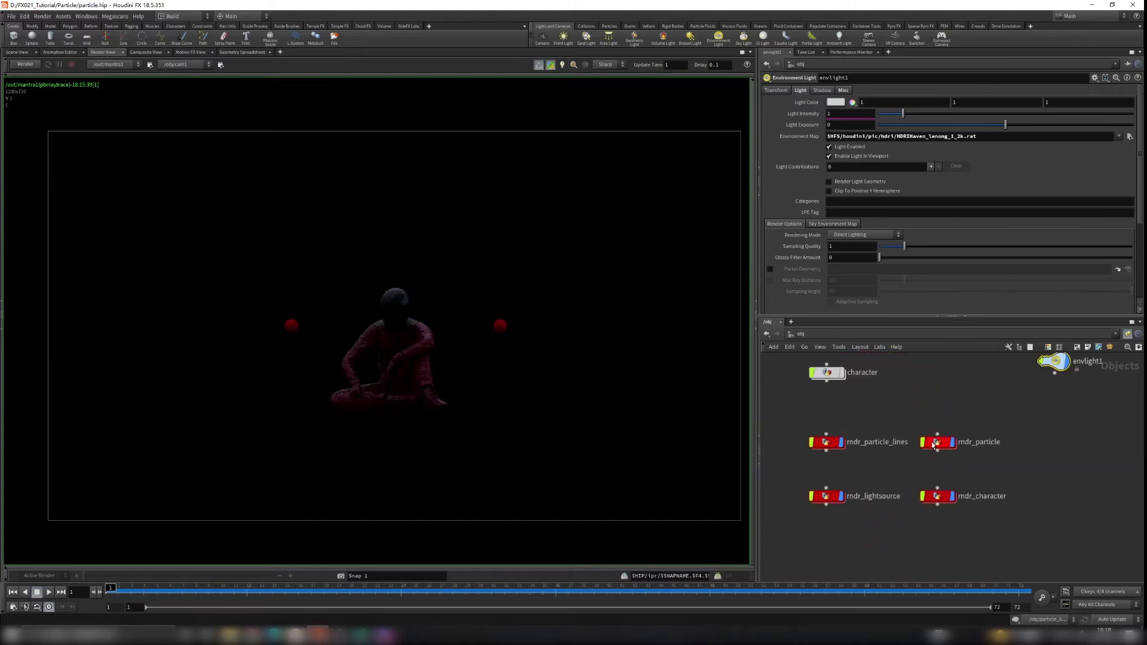
left_click_drag(789, 411, 1019, 521)
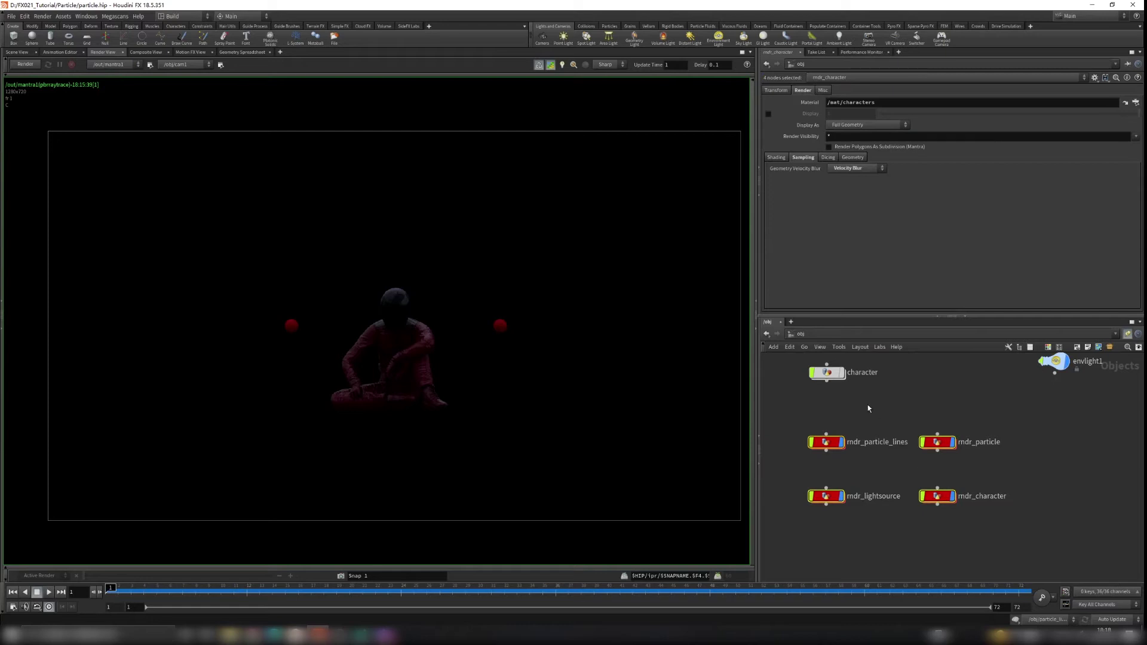
Back in the out network, choose only rndr_particle as the Force Objects of mantra1 and accept the pattern.
left_click(800, 334)
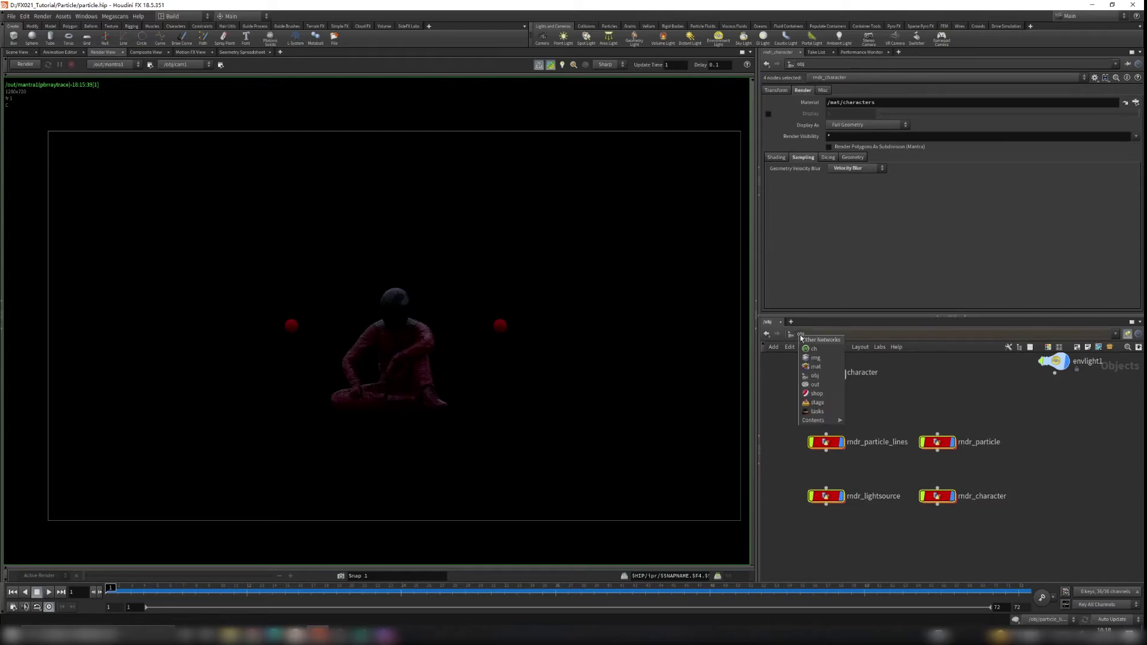
left_click(816, 385)
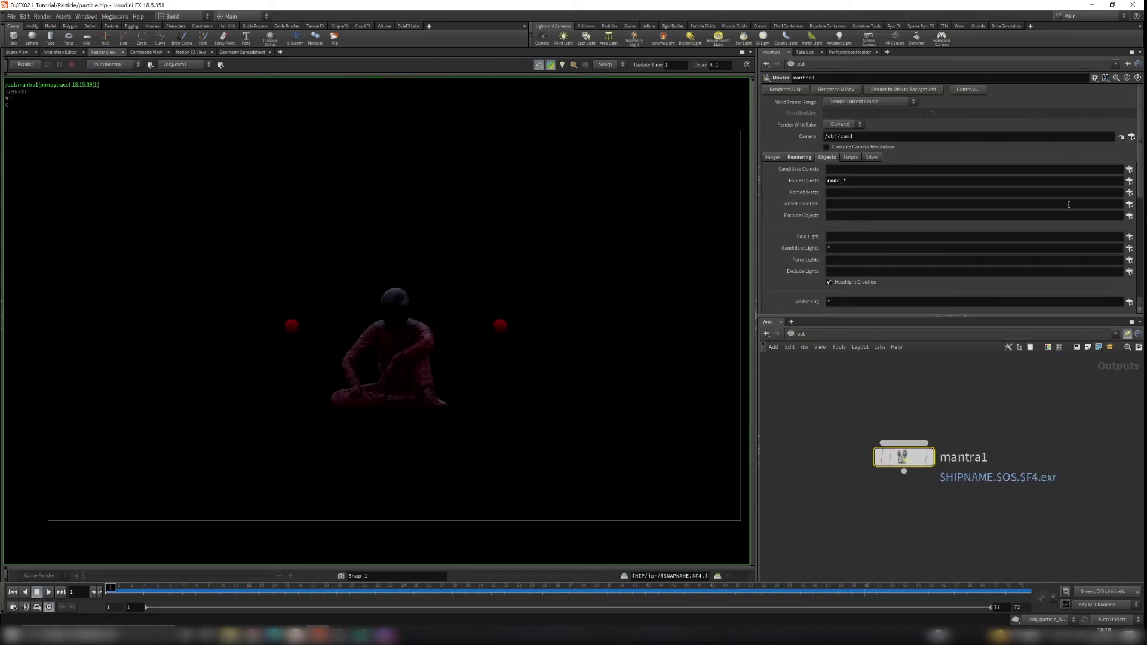
left_click(1130, 181)
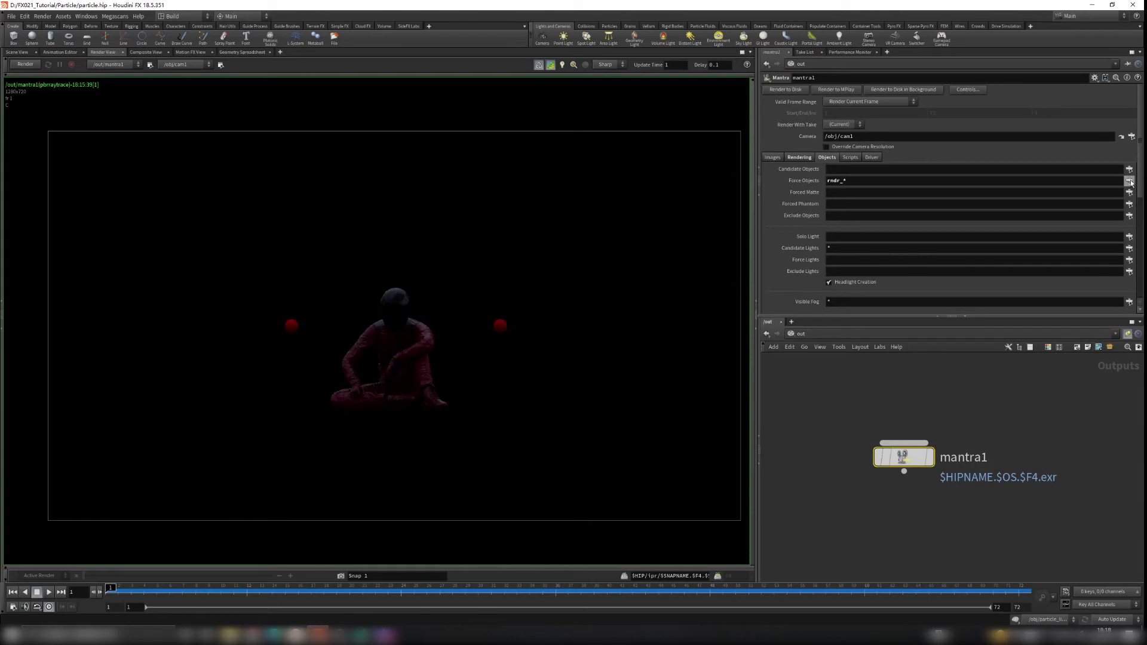
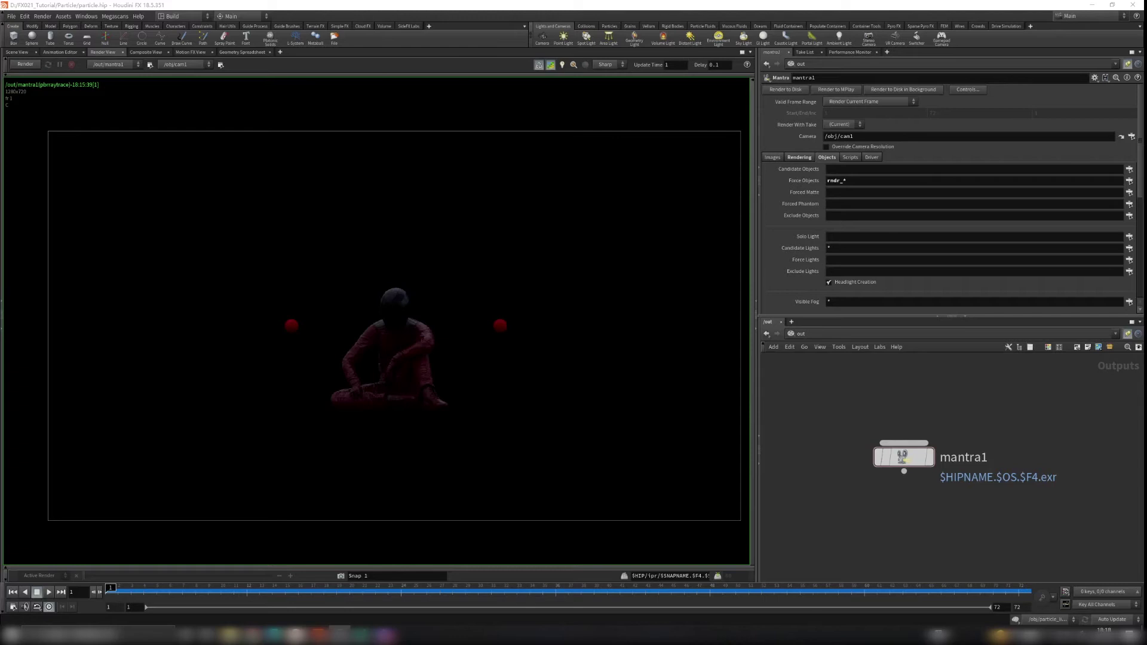
left_click(1129, 182)
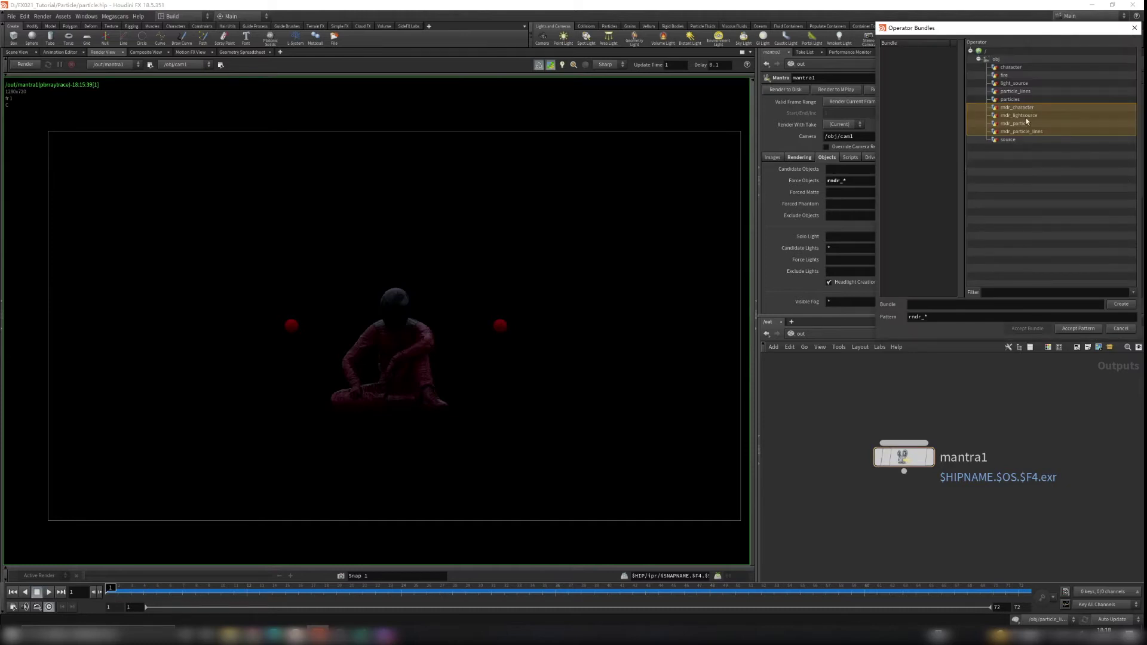
left_click(1017, 125)
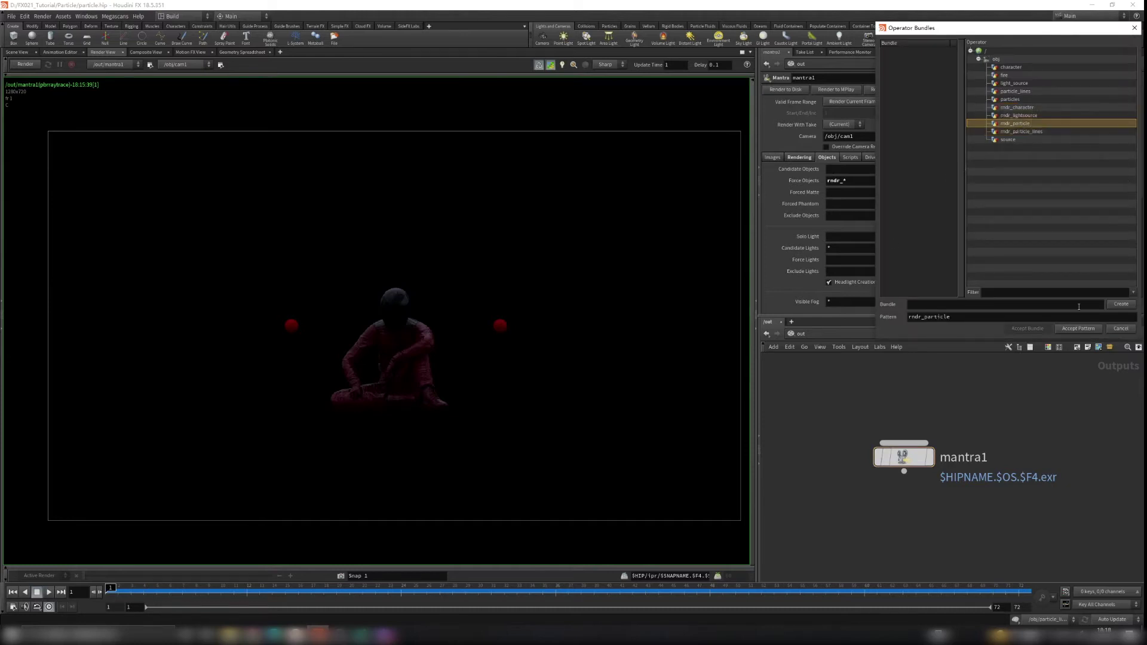
left_click(1065, 329)
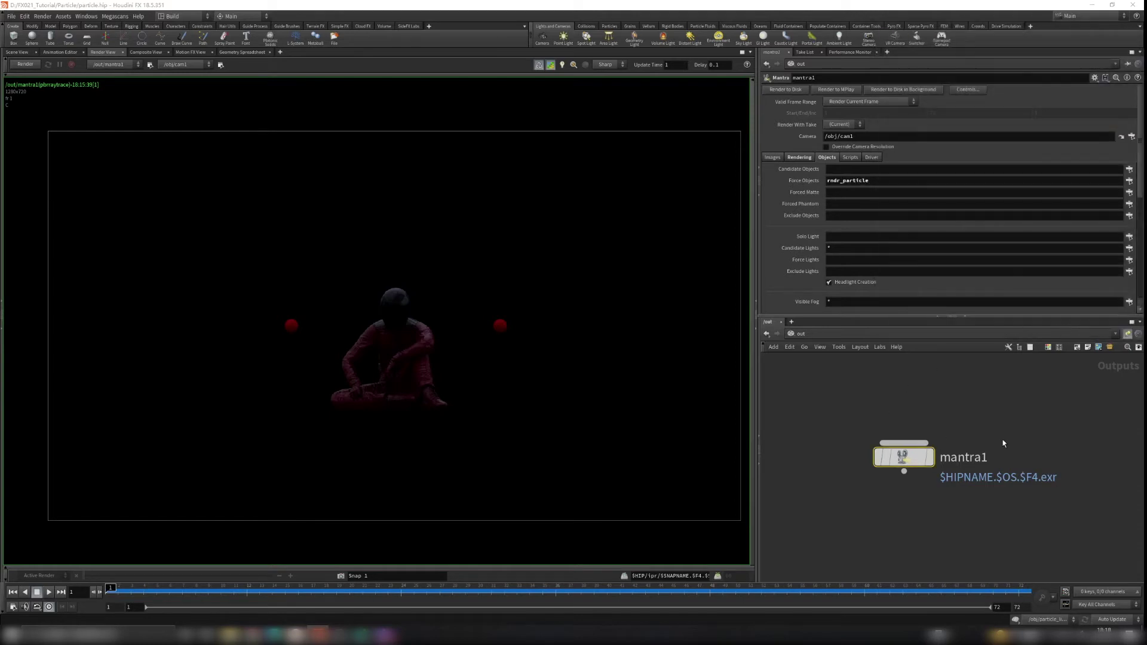
Render the particles alone, go to frame 35 to examine their motion-blurred trails, and stop the render.
left_click(25, 65)
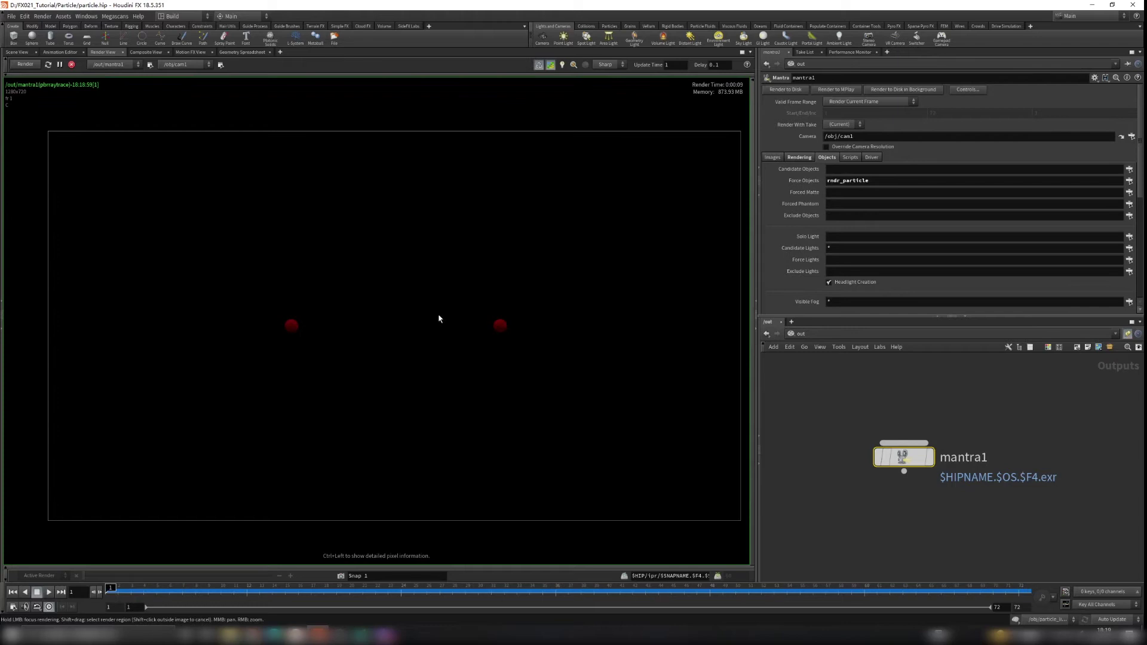
left_click(542, 590)
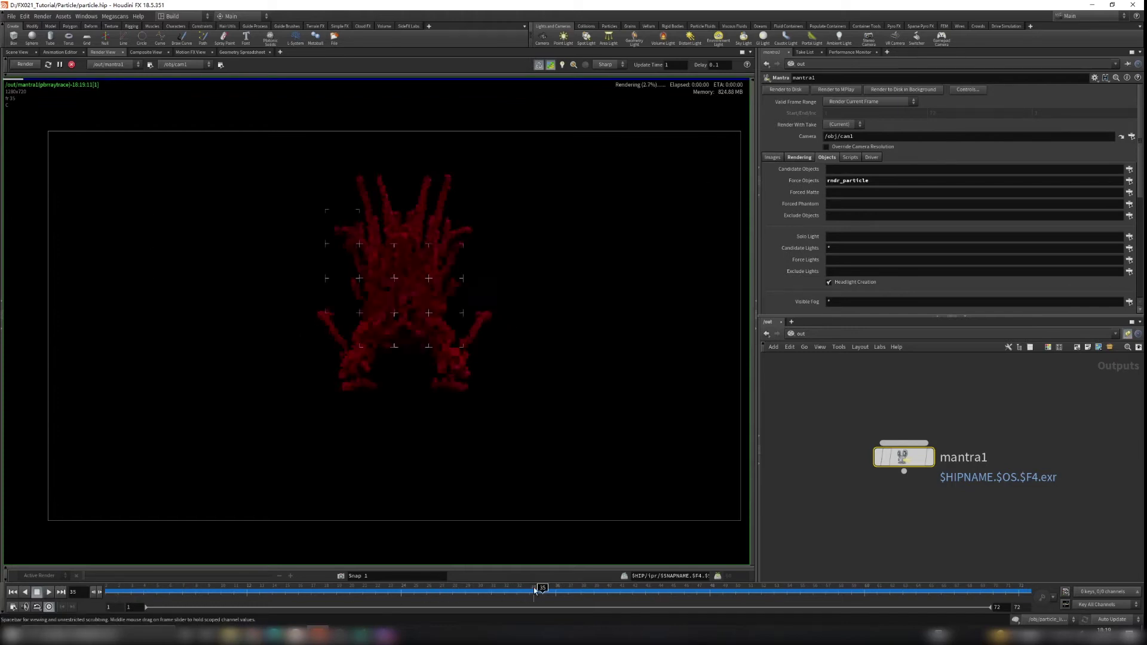
scroll(428, 302, "up", 3)
scroll(428, 303, "down", 4)
middle_click_drag(456, 312, 436, 292)
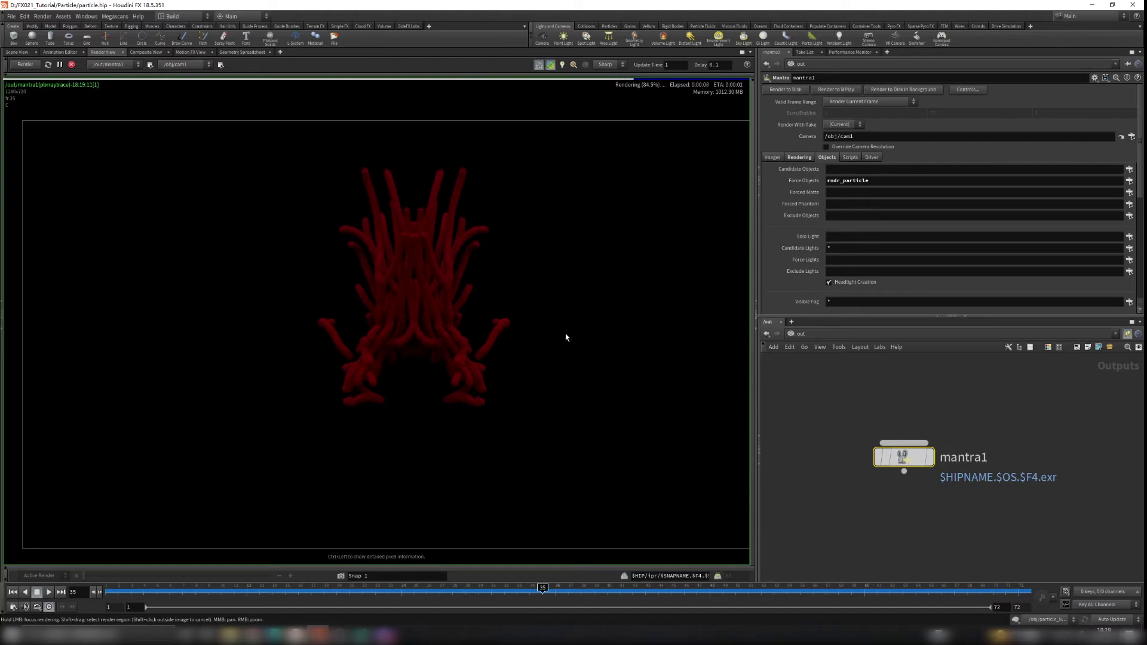
left_click(71, 64)
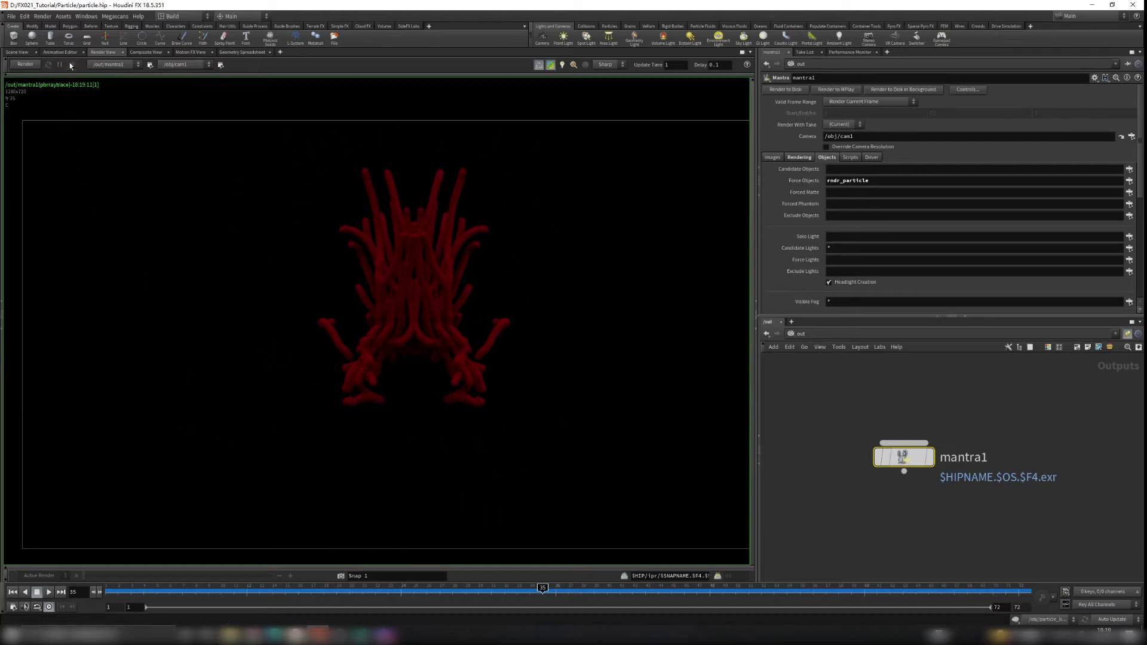
Examine the particle trails around the seated character up close and from different angles in the scene viewport.
left_click(18, 52)
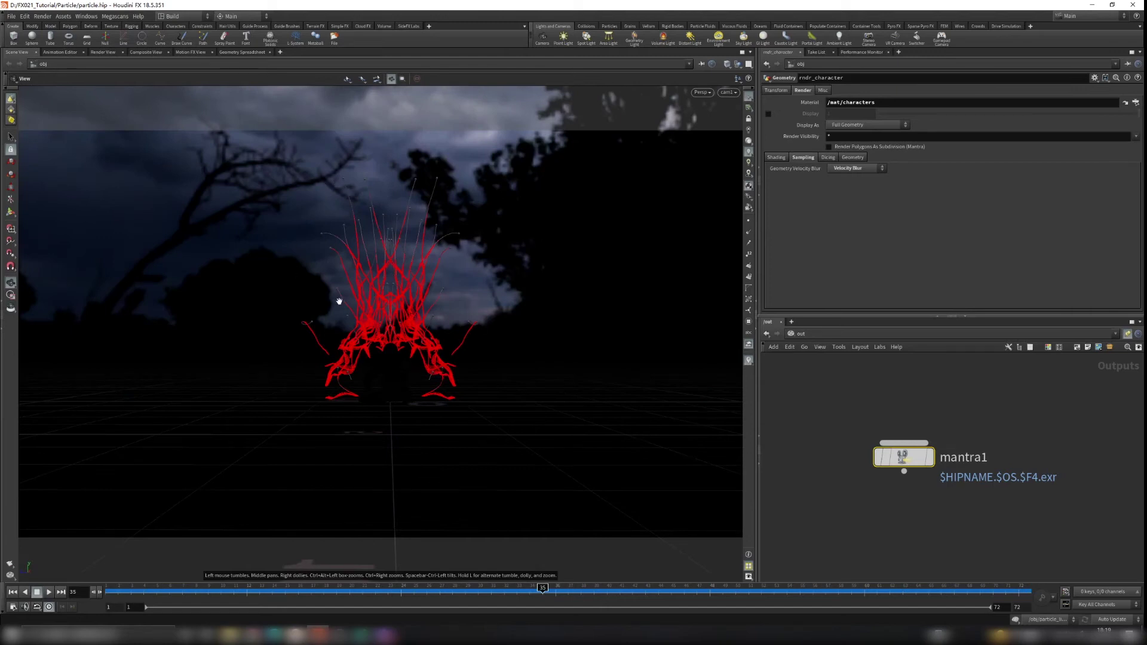
scroll(373, 326, "up", 10)
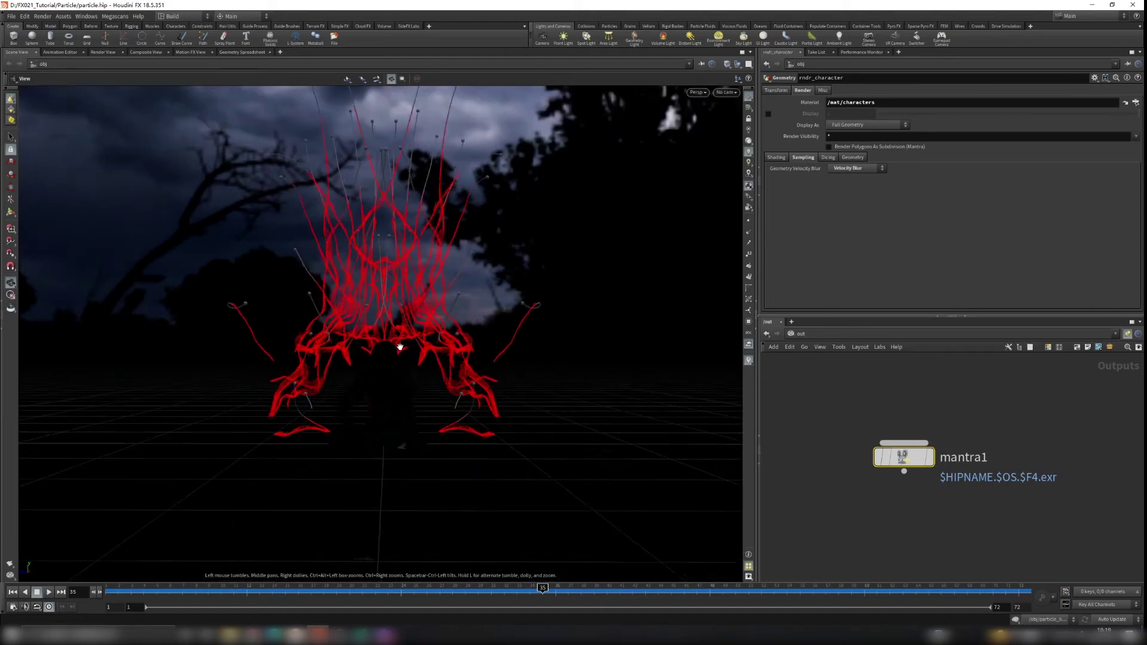
scroll(361, 327, "up", 10)
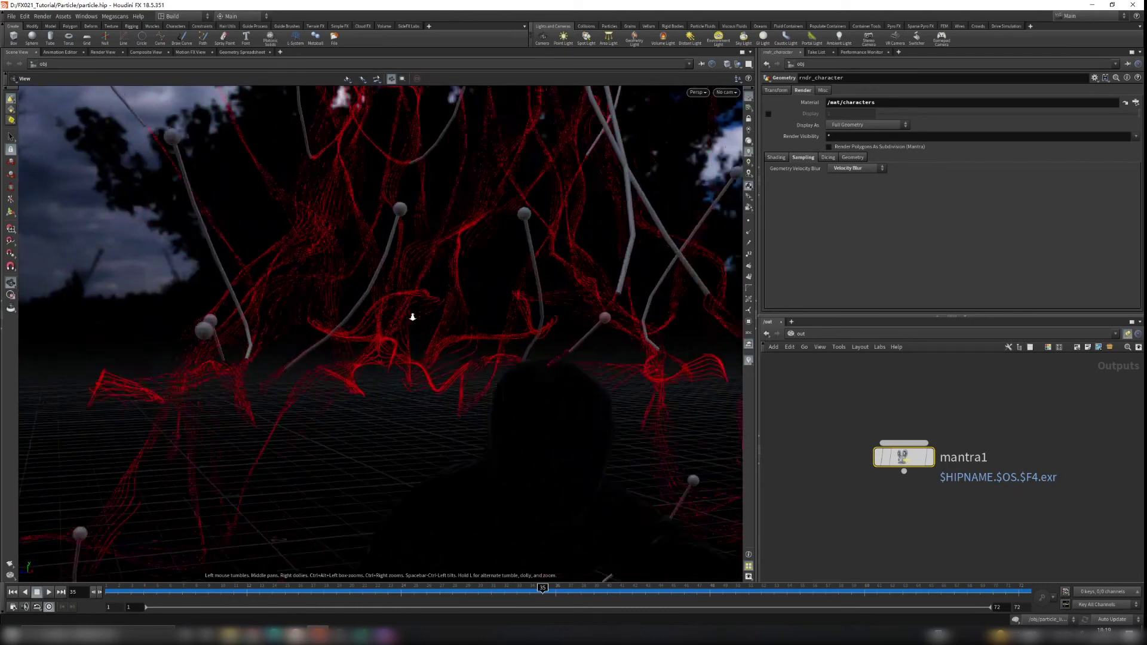
scroll(499, 323, "down", 10)
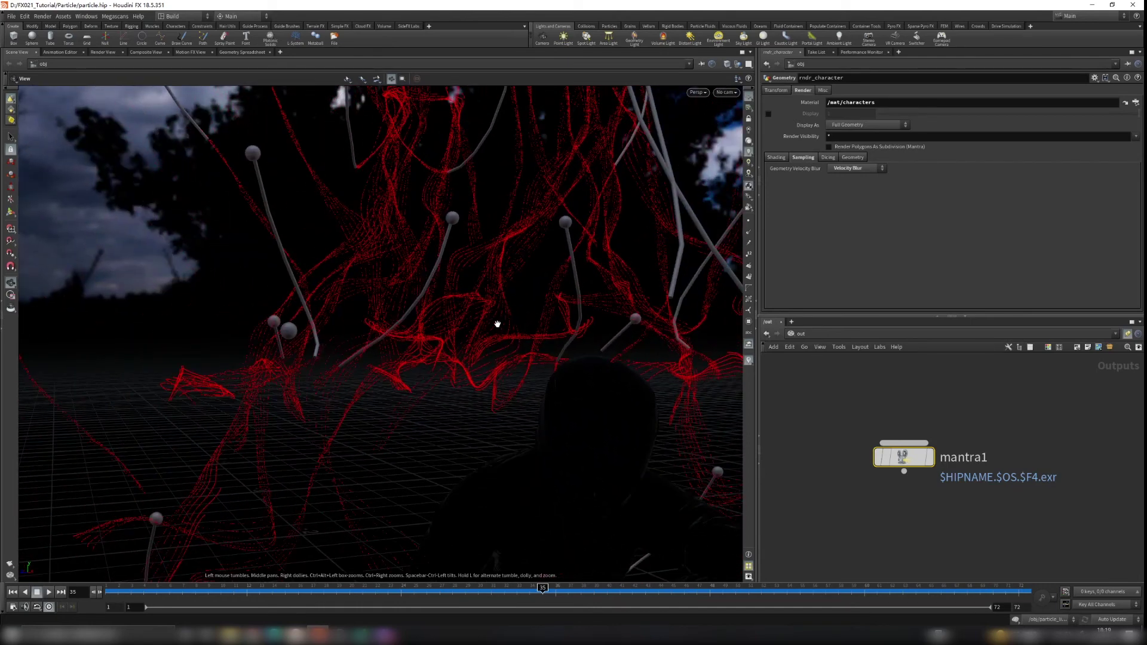
left_click_drag(501, 325, 442, 358)
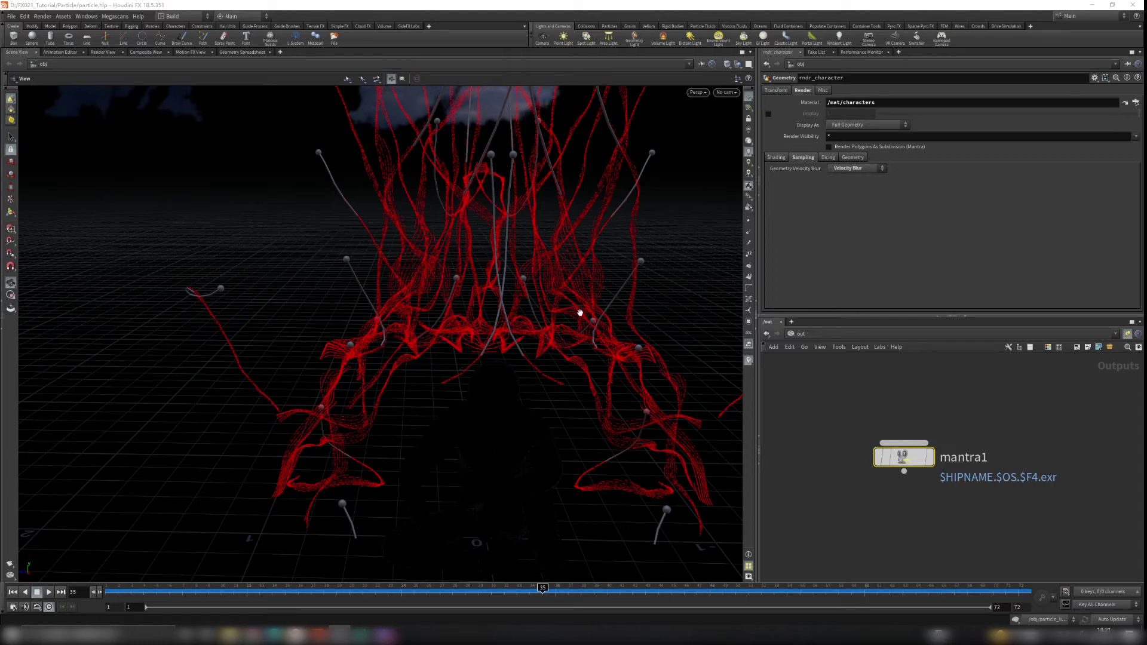
Inside the rndr_particle object, add an Attribute Wrangle and wire object_merge1 into its first input.
left_click(800, 335)
left_click(834, 378)
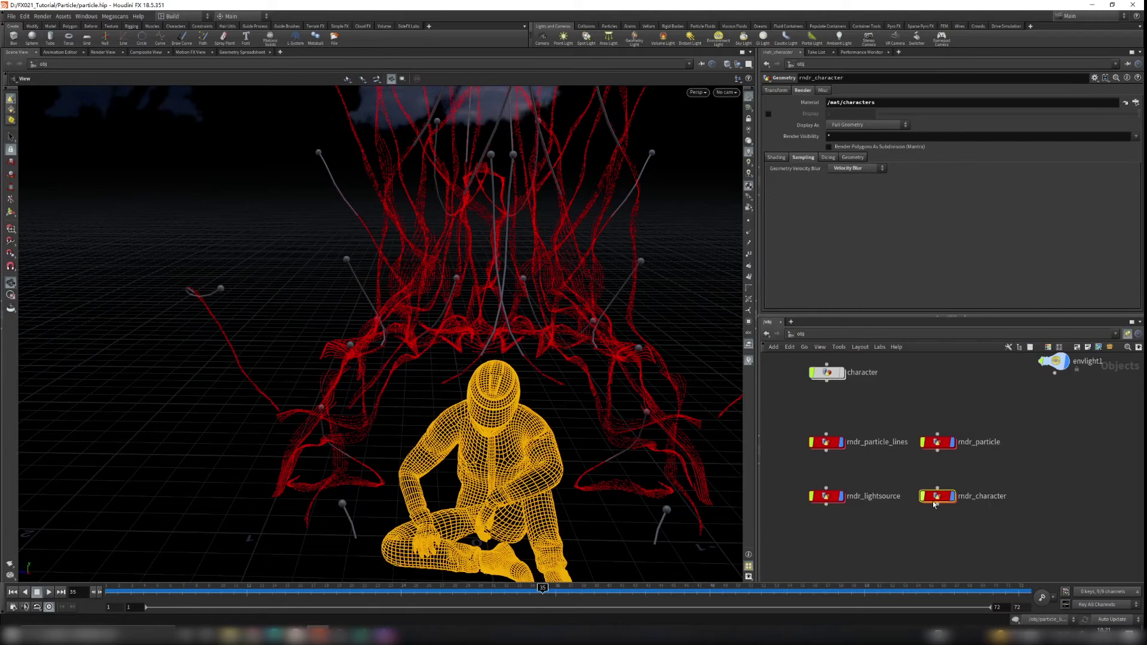
double_click(940, 436)
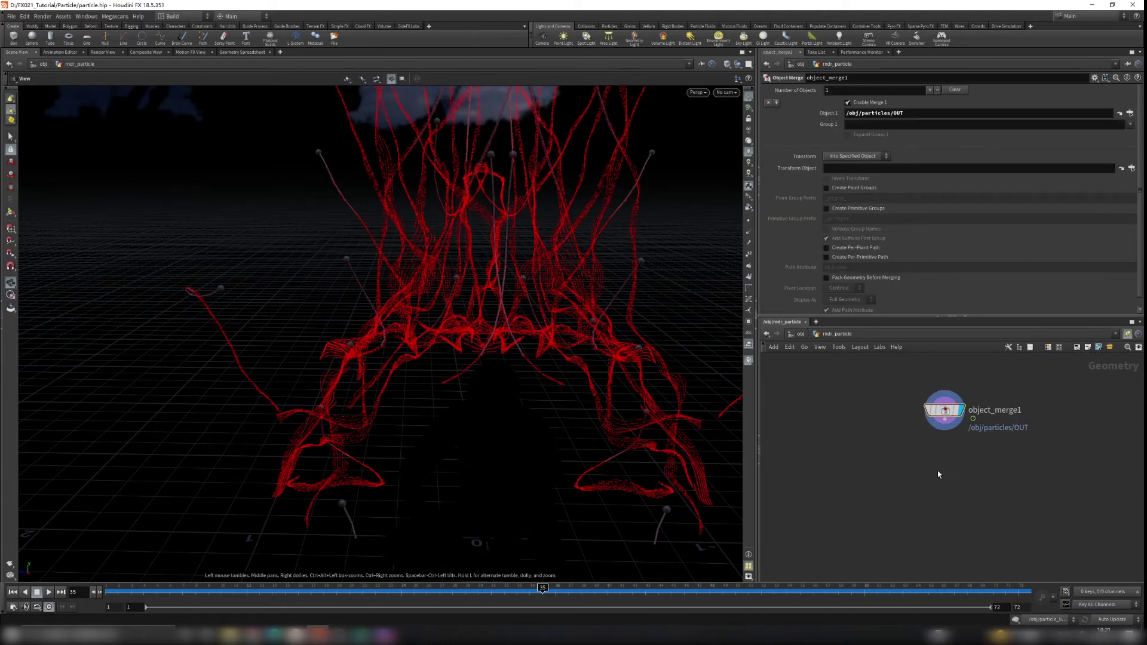
key("Tab")
type("wran")
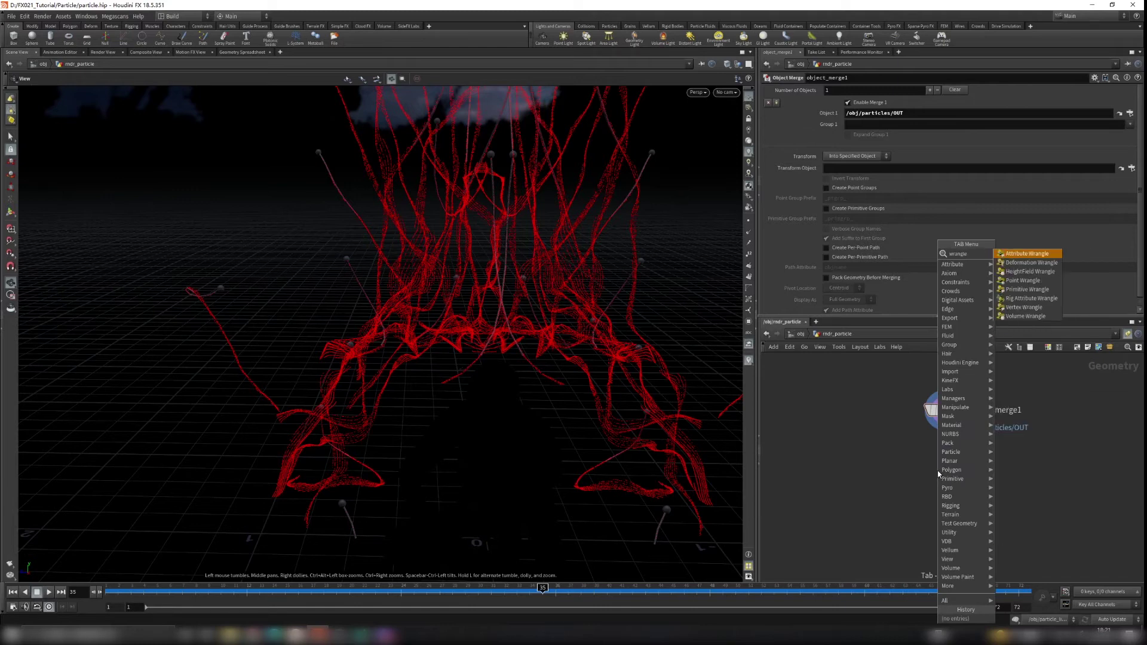
key("Return")
left_click(946, 495)
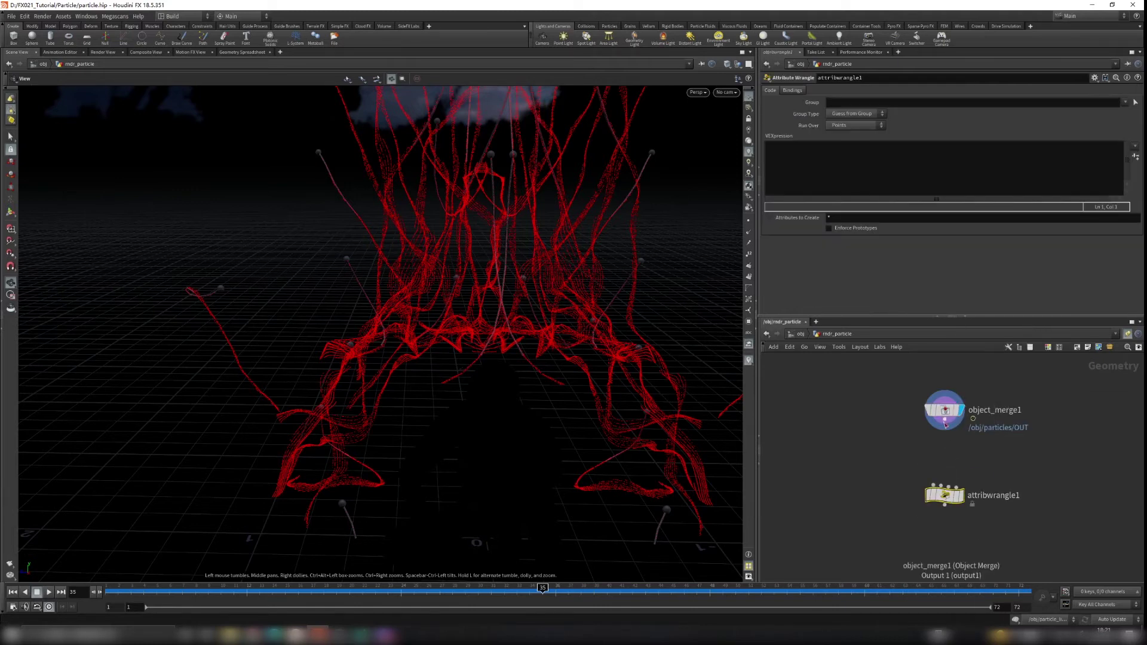
left_click_drag(946, 423, 945, 486)
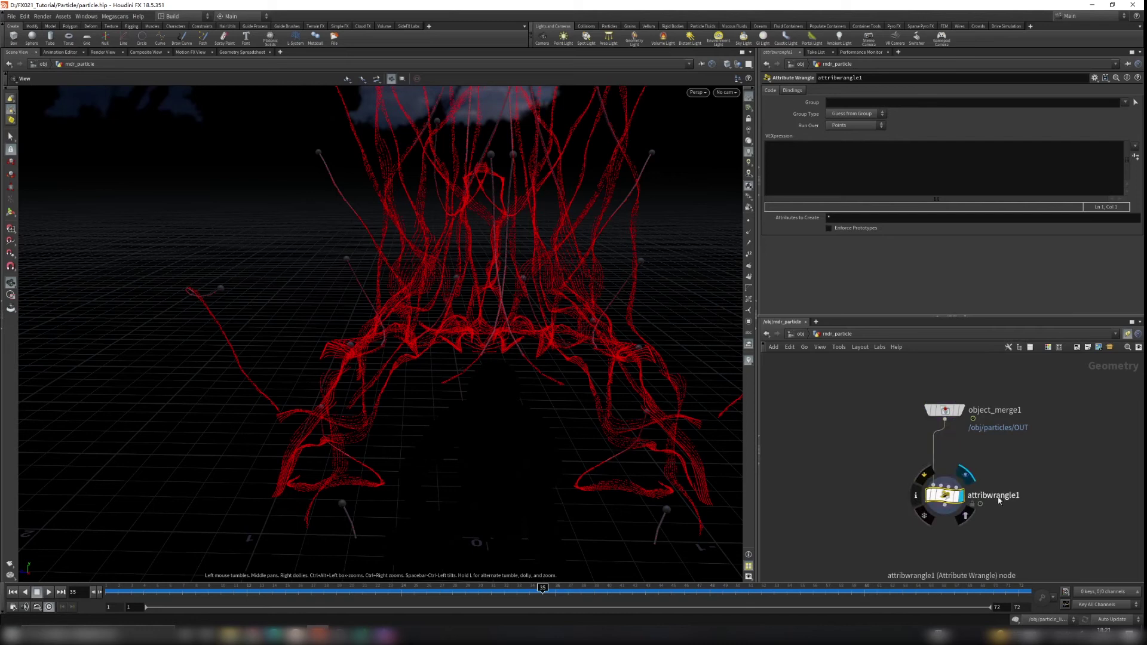
left_click(827, 175)
type("@pscale = 0.1;")
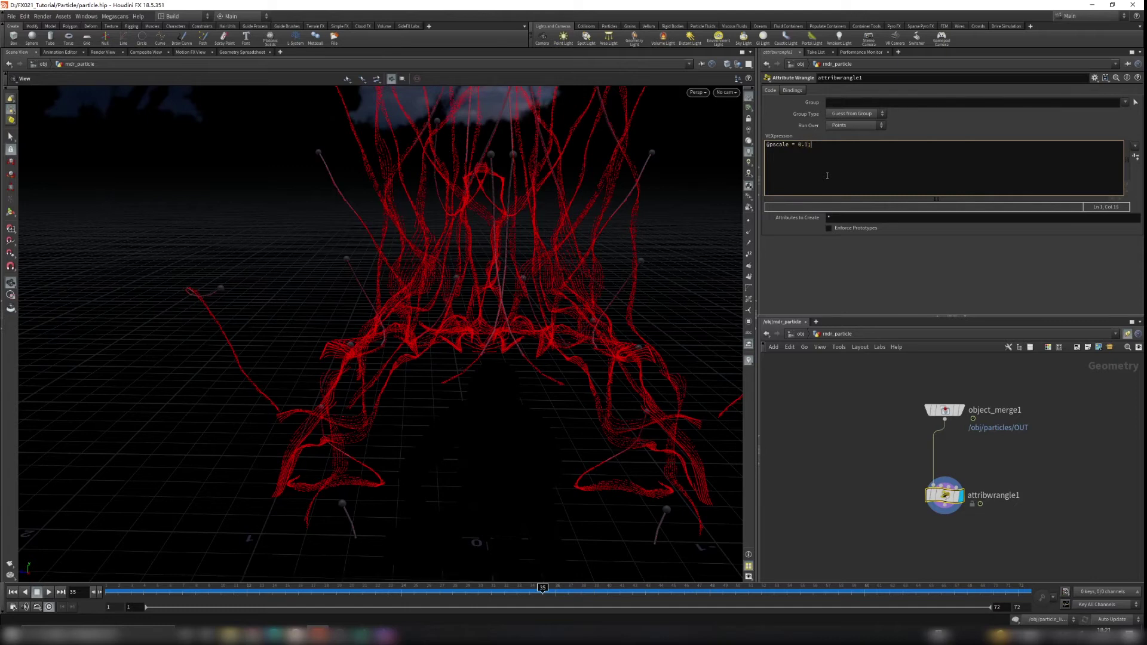
left_click(103, 52)
left_click(27, 66)
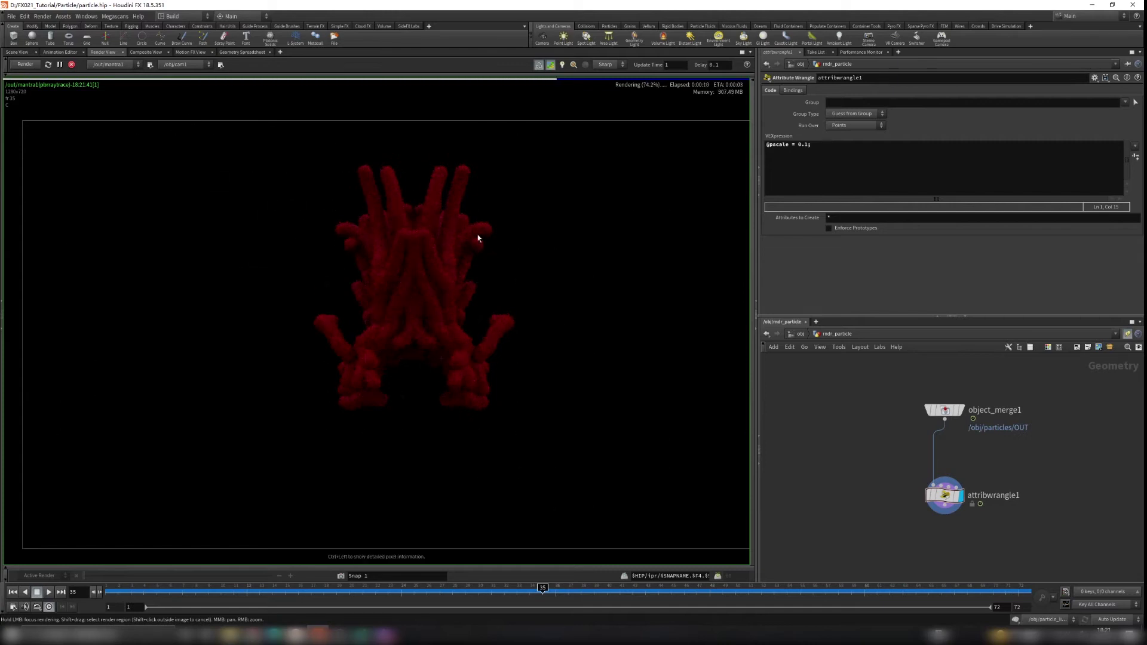
Change the wrangle's particle scale to 0.01 and examine the thickness of the trails in the render.
left_click(805, 145)
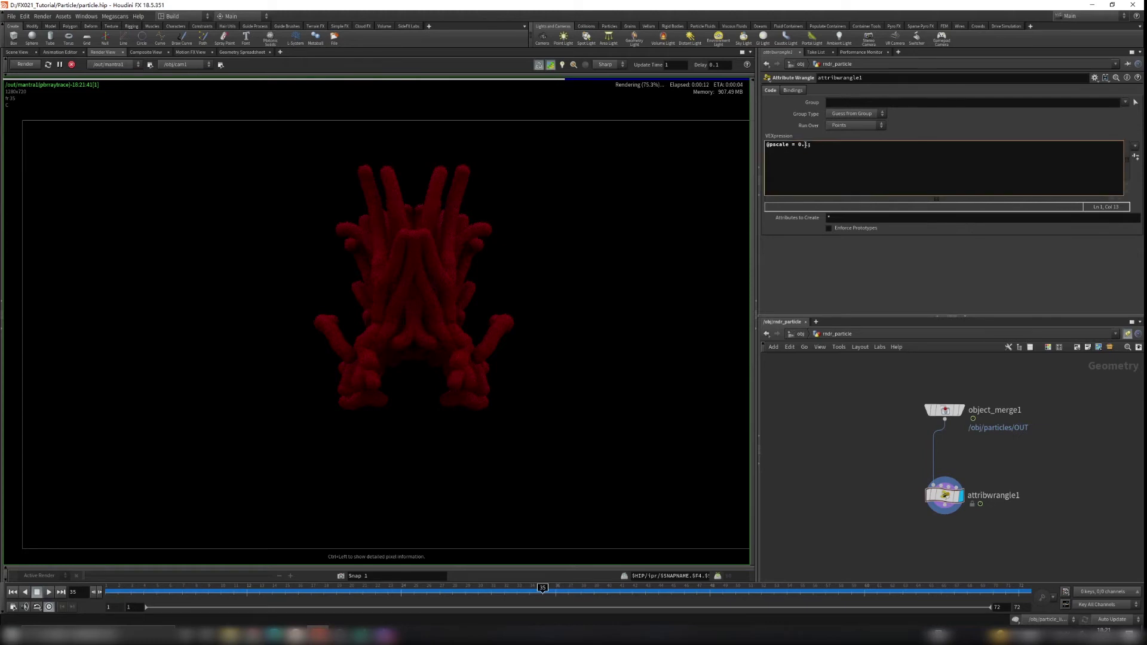
type("0")
left_click(840, 447)
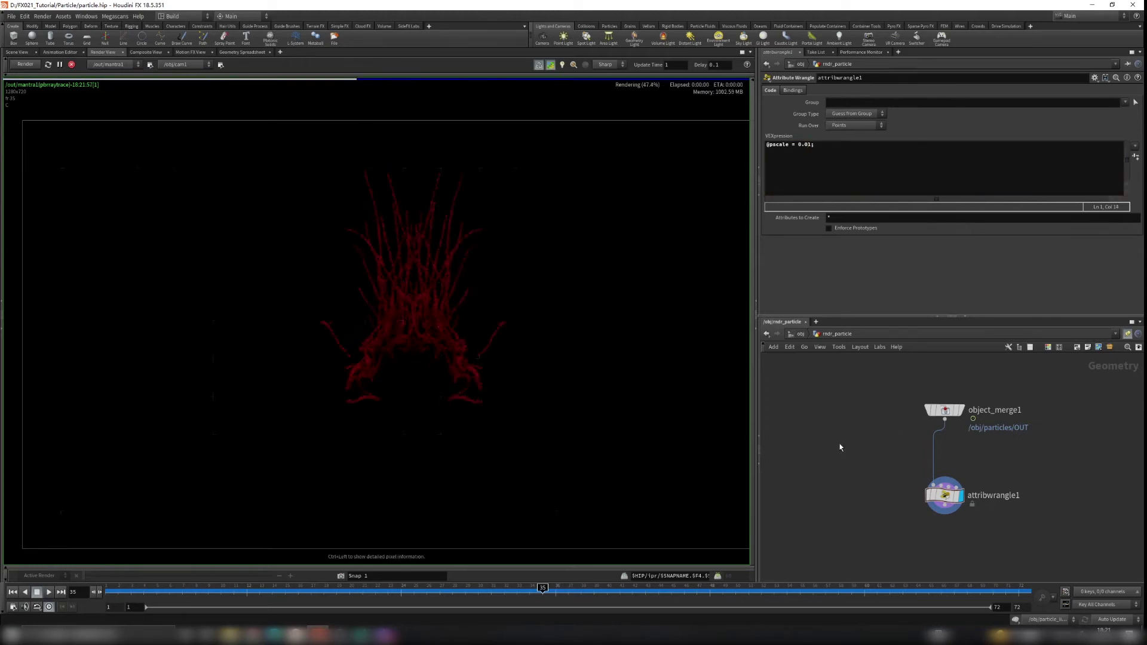
scroll(454, 382, "up", 3)
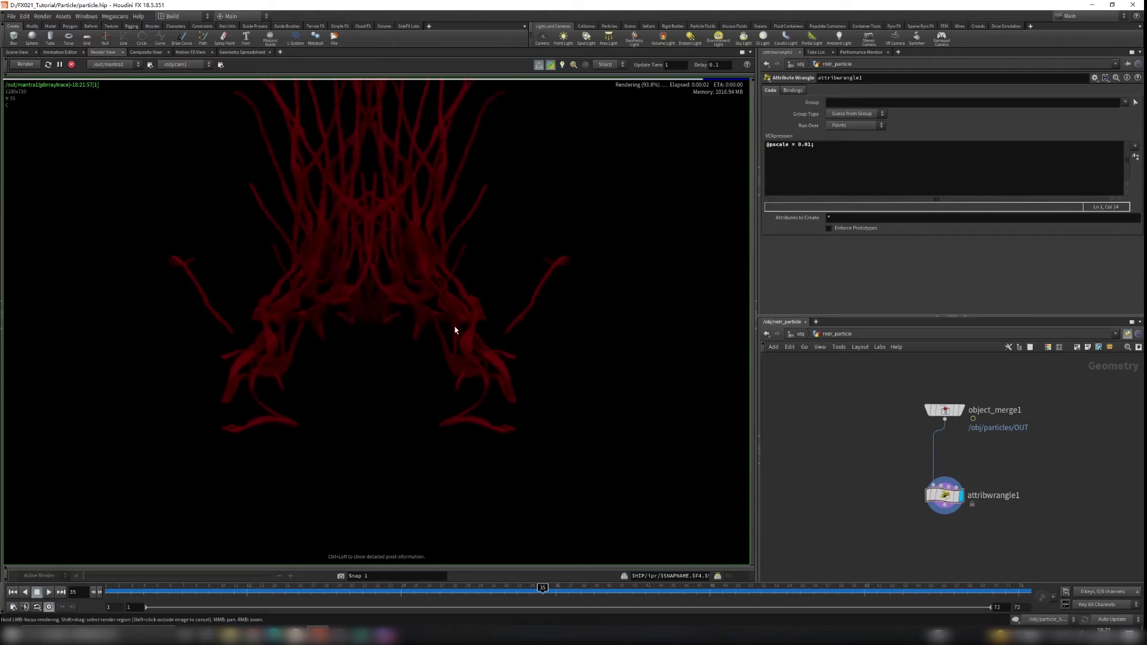
middle_click_drag(410, 320, 480, 397)
scroll(481, 399, "down", 1)
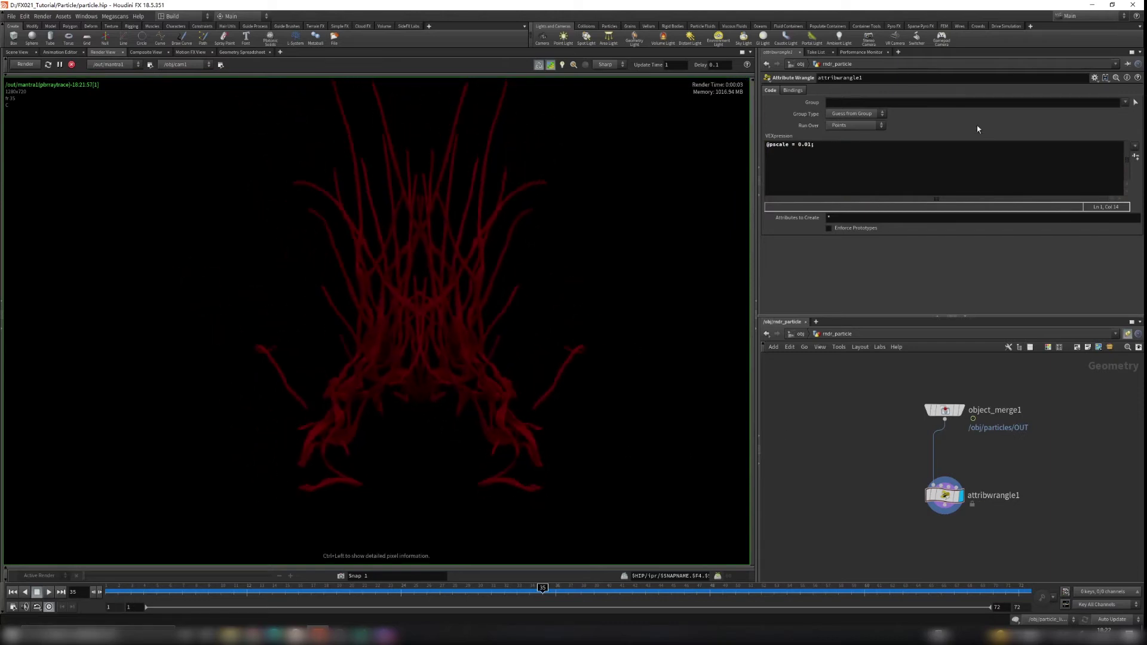
Set the wrangle's particle scale to 0.005, check the trails in the render, and stop rendering.
left_click(810, 145)
type("1")
key("BackSpace")
type("05")
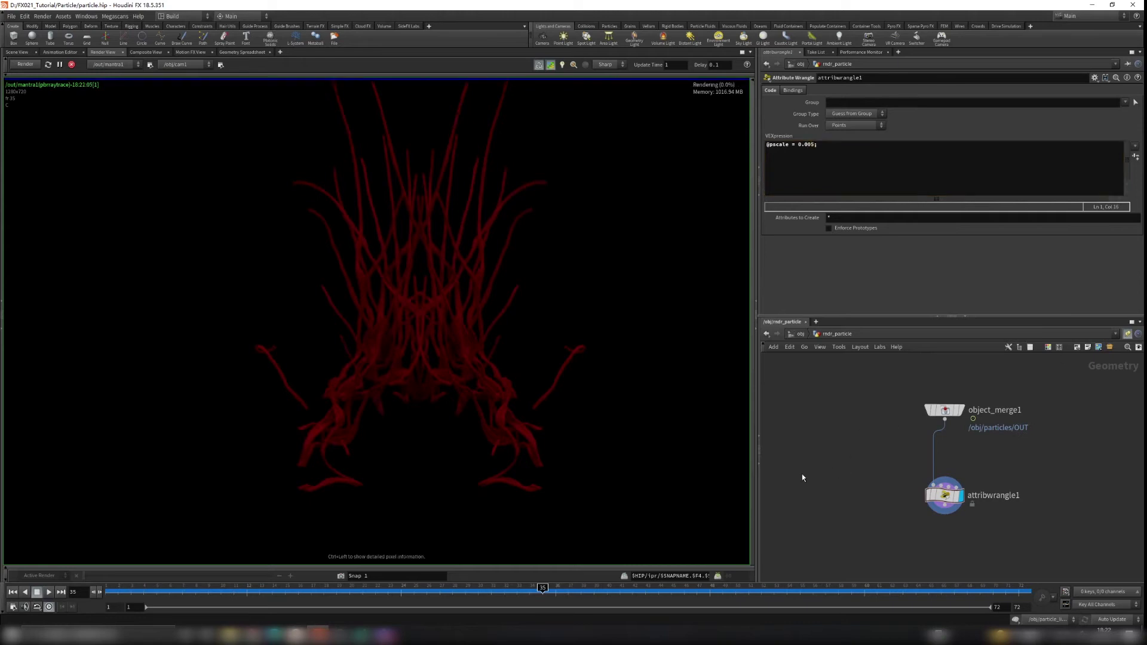
scroll(537, 374, "down", 2)
middle_click_drag(537, 374, 525, 333)
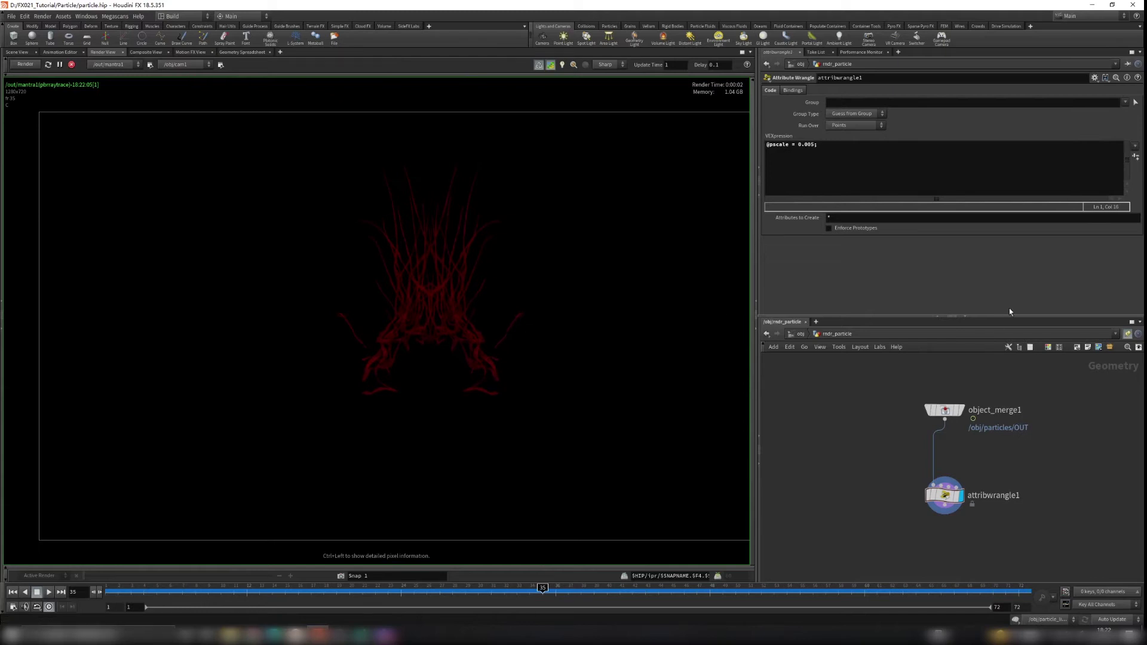
left_click(72, 65)
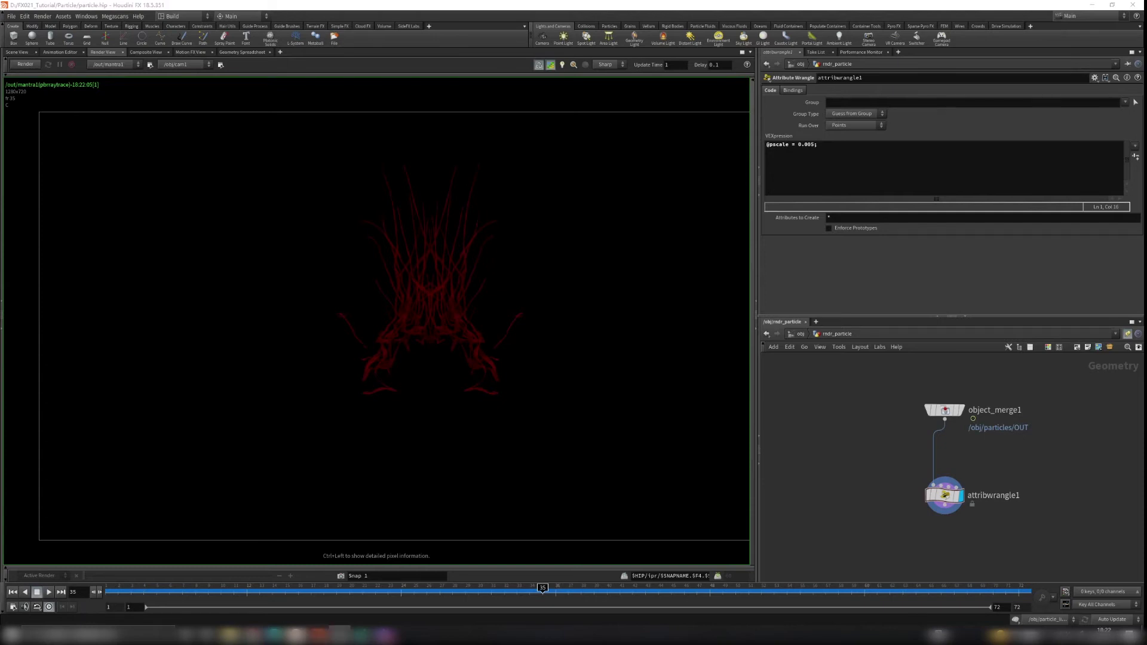
Open a Material Palette and add the Glow utility material to the scene's mat network.
left_click(816, 322)
mouse_move(836, 339)
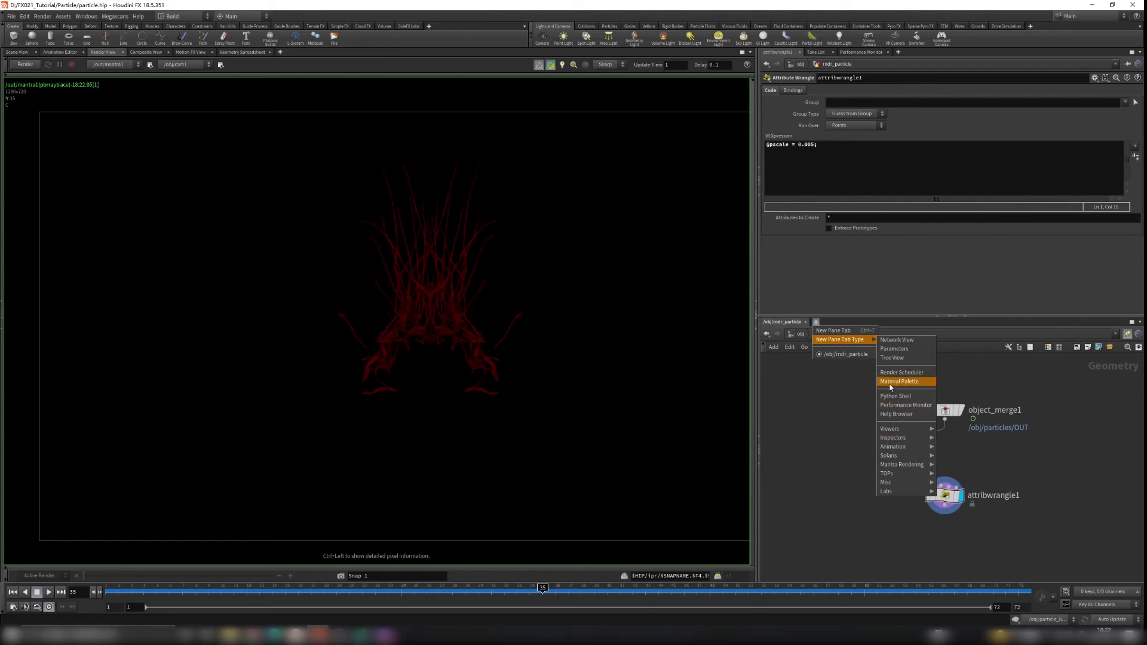
left_click(909, 382)
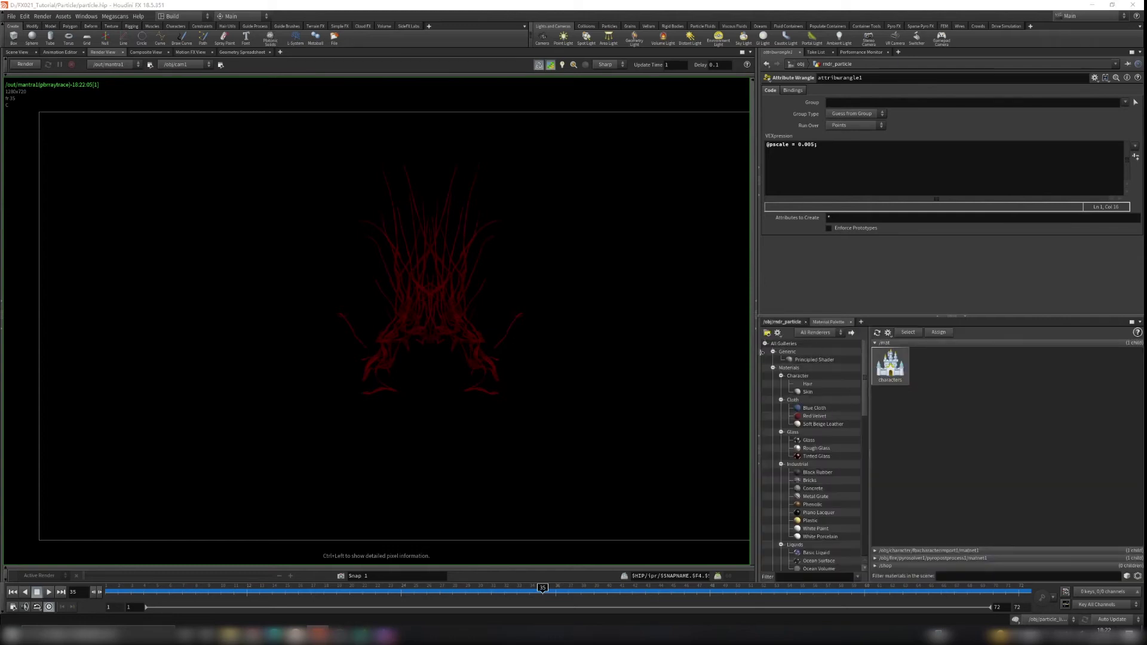
left_click_drag(864, 398, 864, 540)
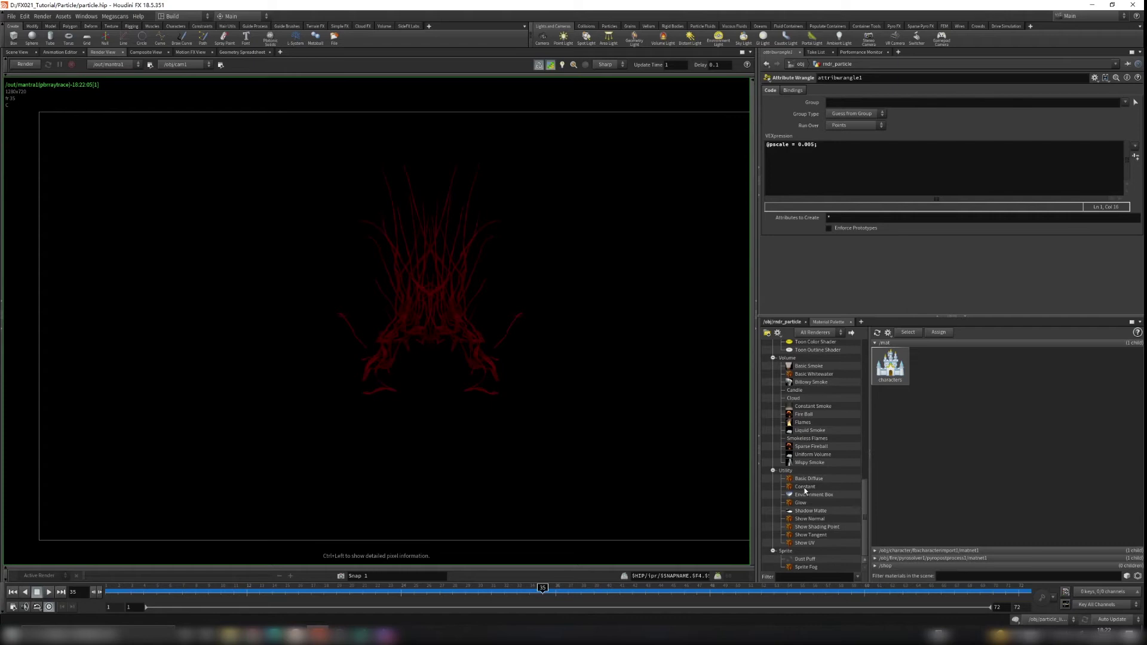
left_click_drag(824, 505, 941, 367)
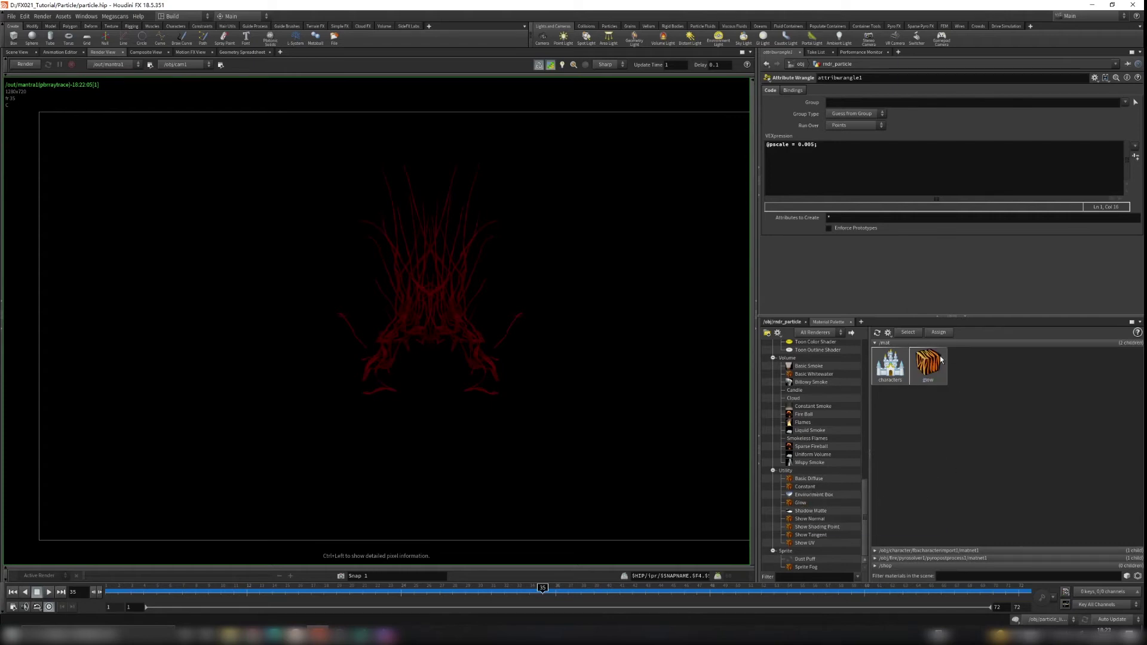
In the mat network, place the glow material clear of the characters shader and rename it glow_particles.
left_click(791, 322)
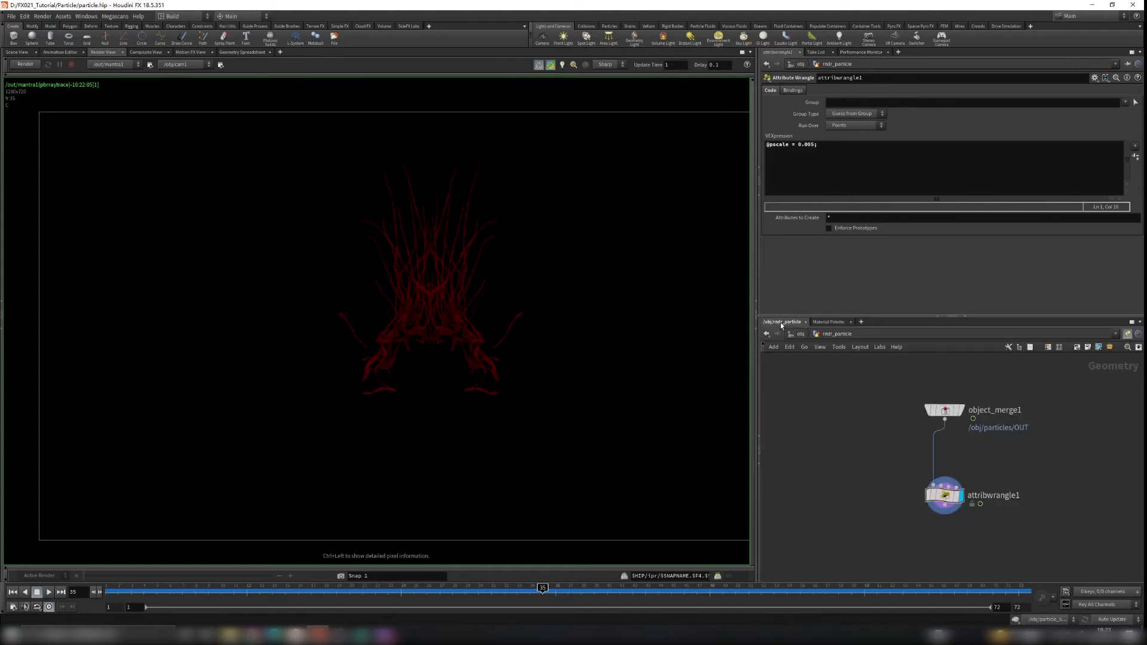
left_click(800, 335)
left_click(803, 335)
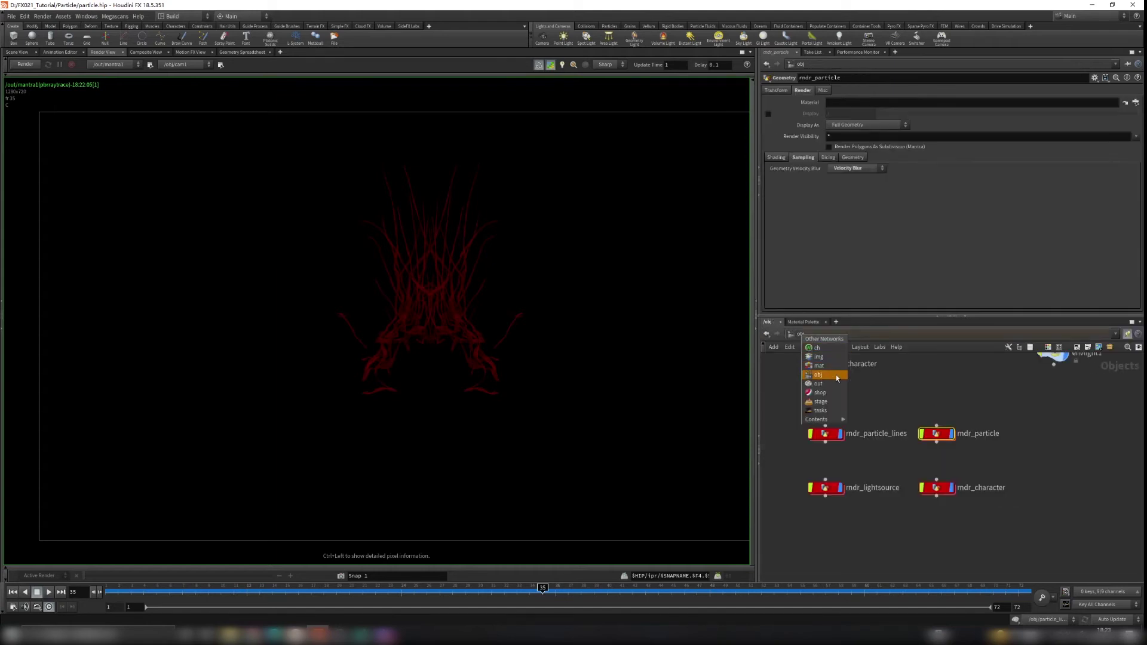
left_click(819, 365)
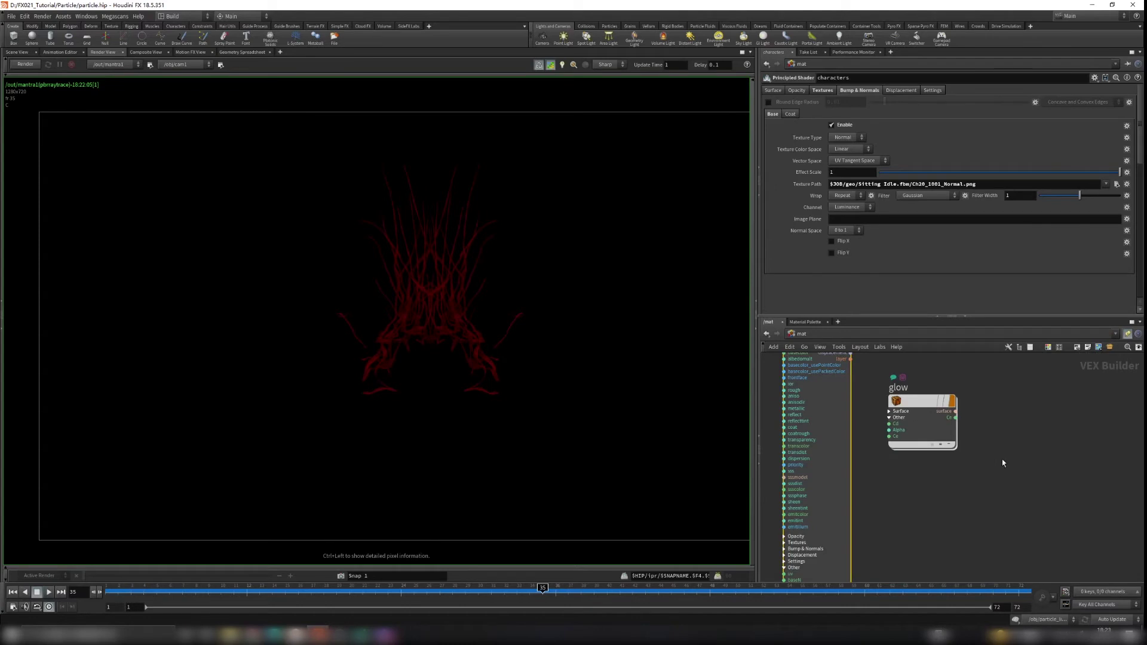
left_click(896, 430)
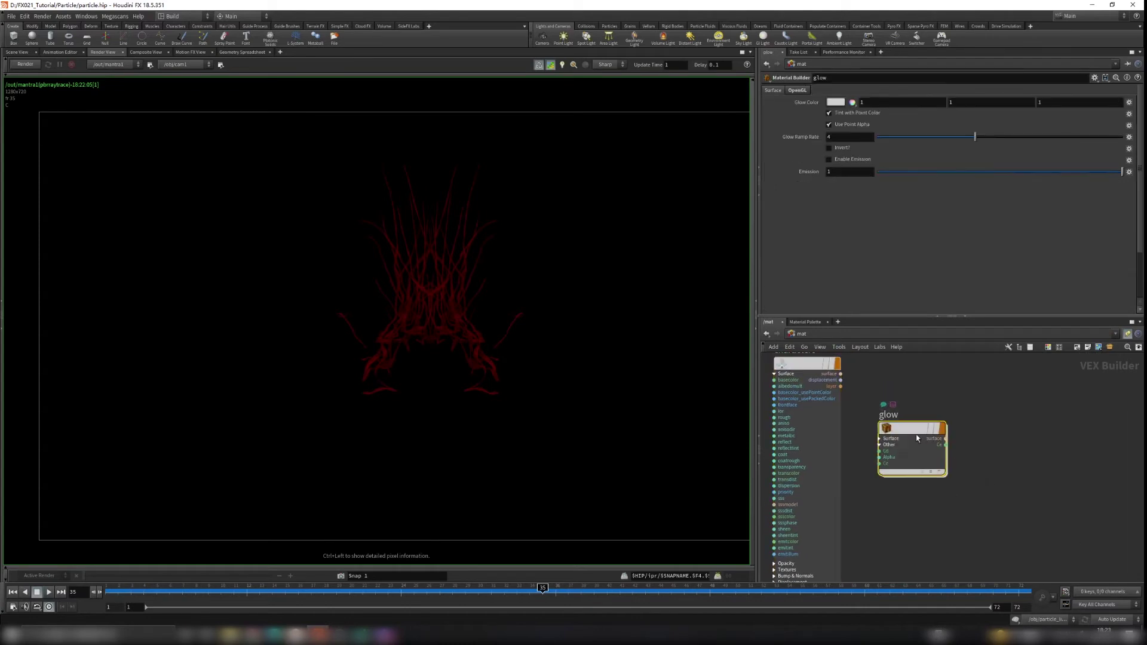
left_click_drag(896, 430, 949, 430)
double_click(942, 417)
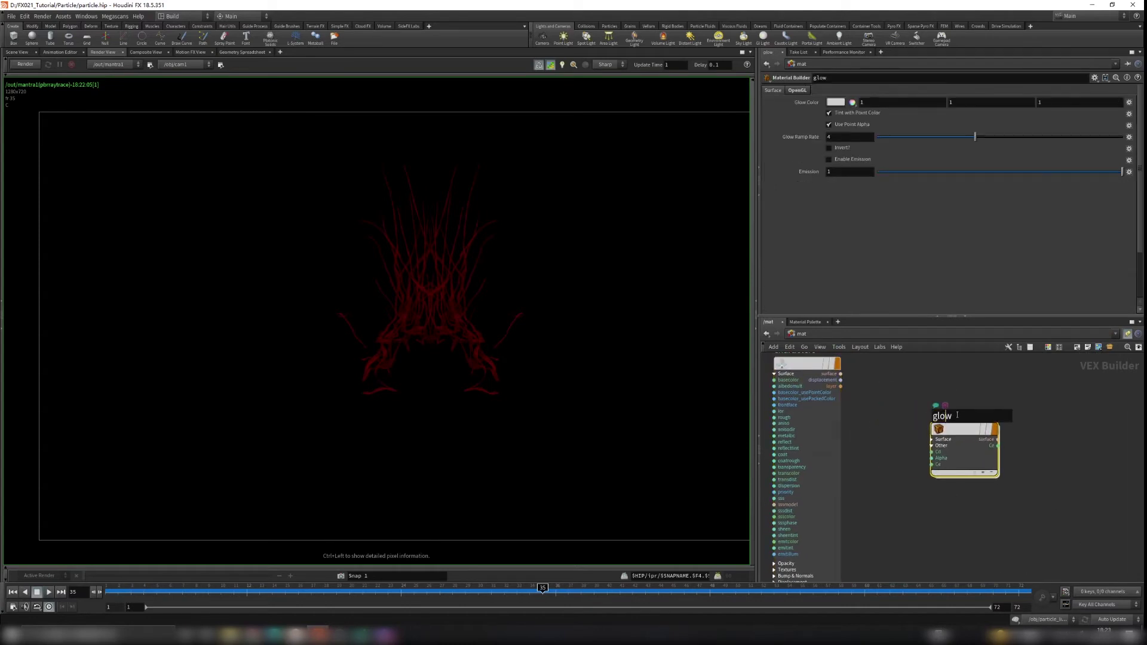
type("_particles")
key("Return")
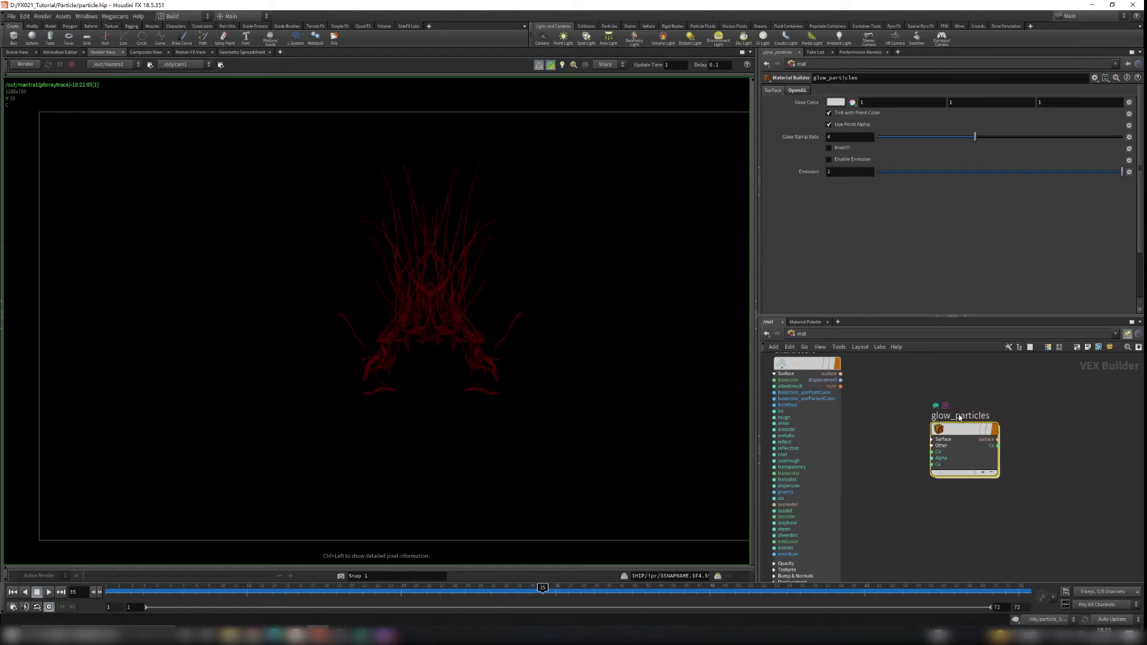
Back in the obj network, assign /mat/glow_particles as the material of rndr_particle.
key("n")
key("n")
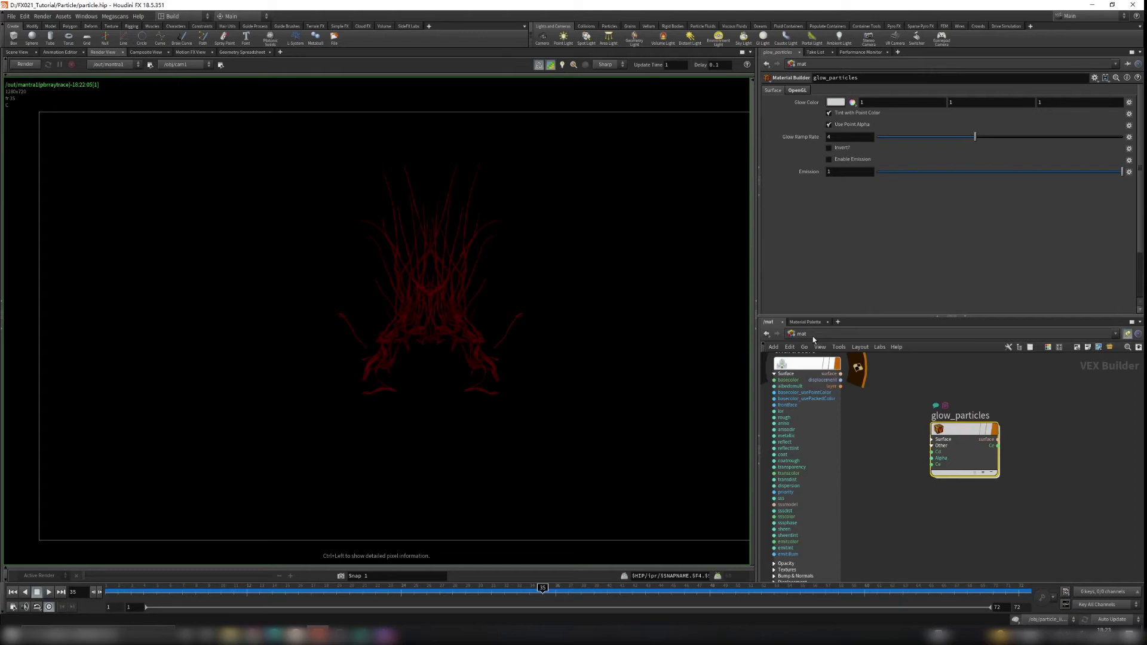
left_click(835, 375)
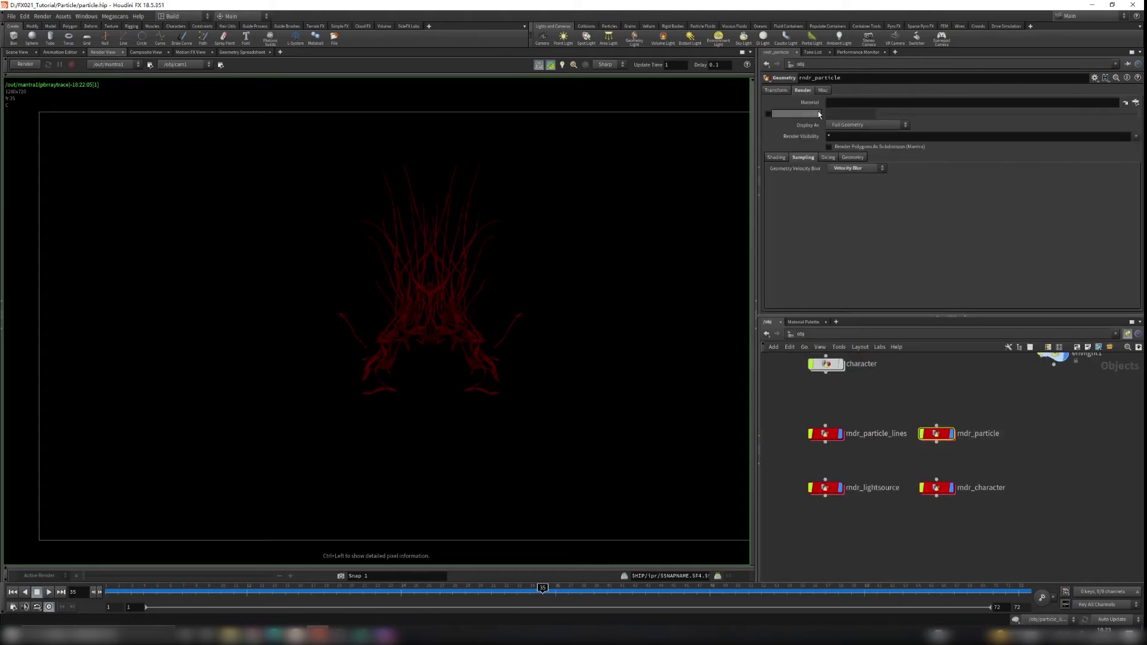
left_click(1135, 103)
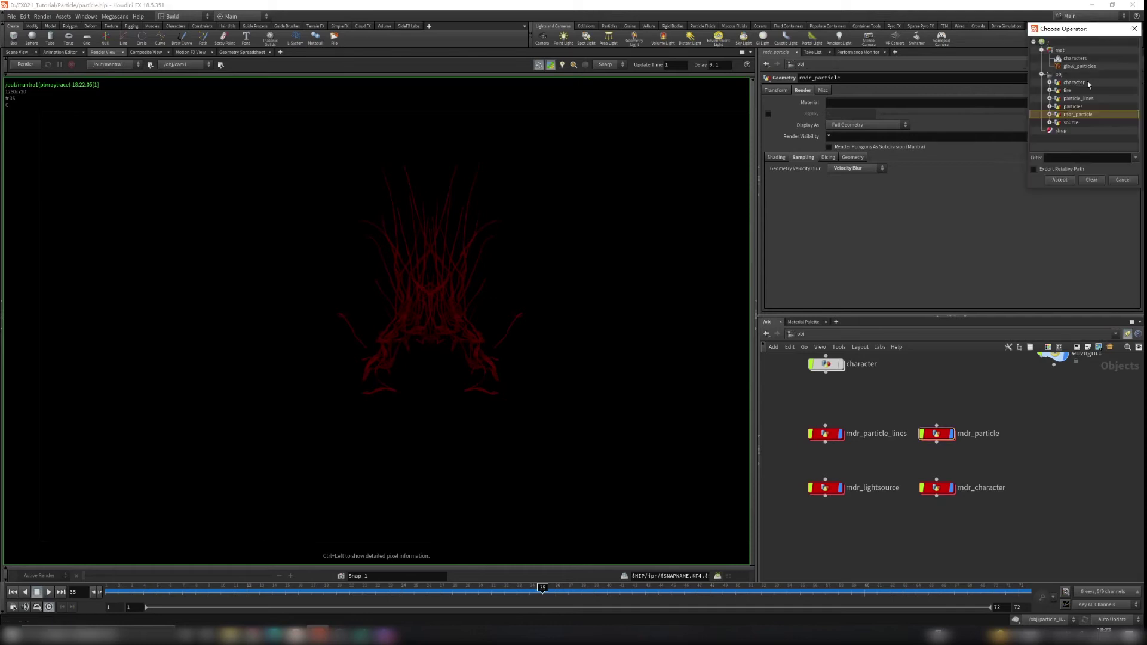
left_click(1075, 67)
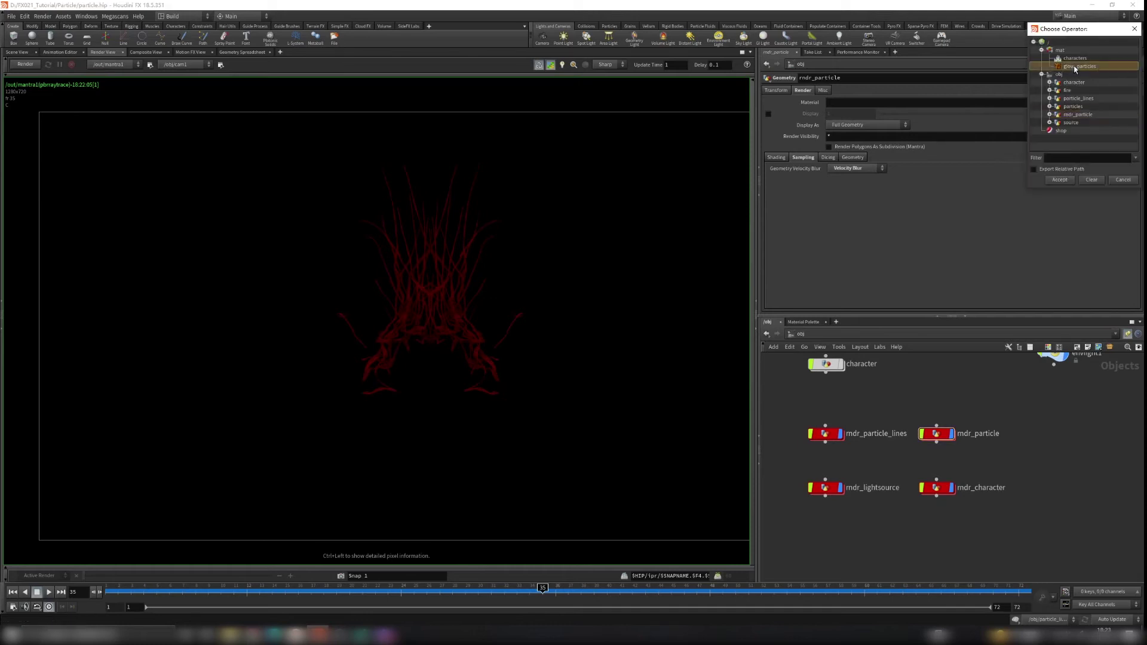
left_click(1060, 180)
In the mat network, start a render, enable emission on glow_particles and set its emission to 2.
left_click(810, 337)
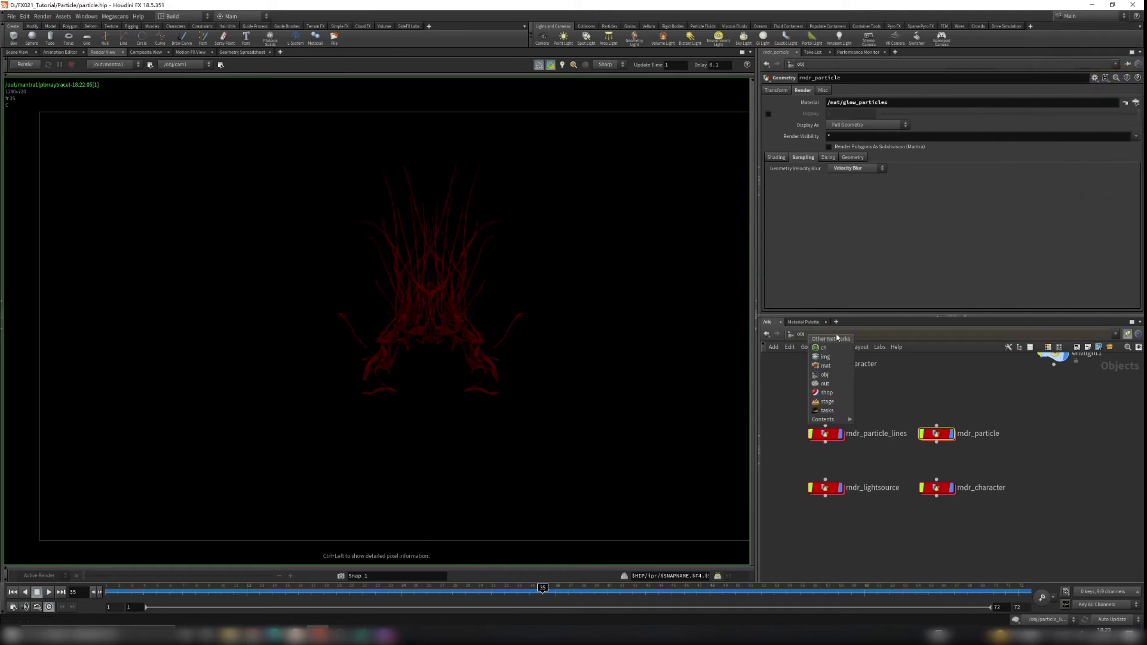
left_click(832, 367)
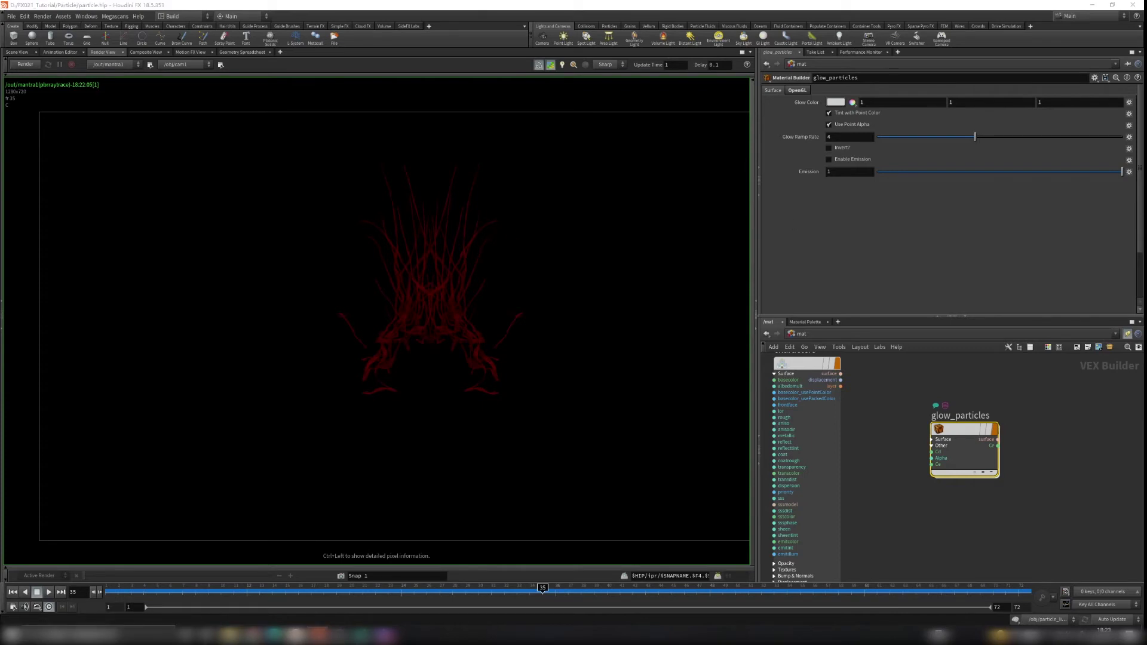
left_click(25, 64)
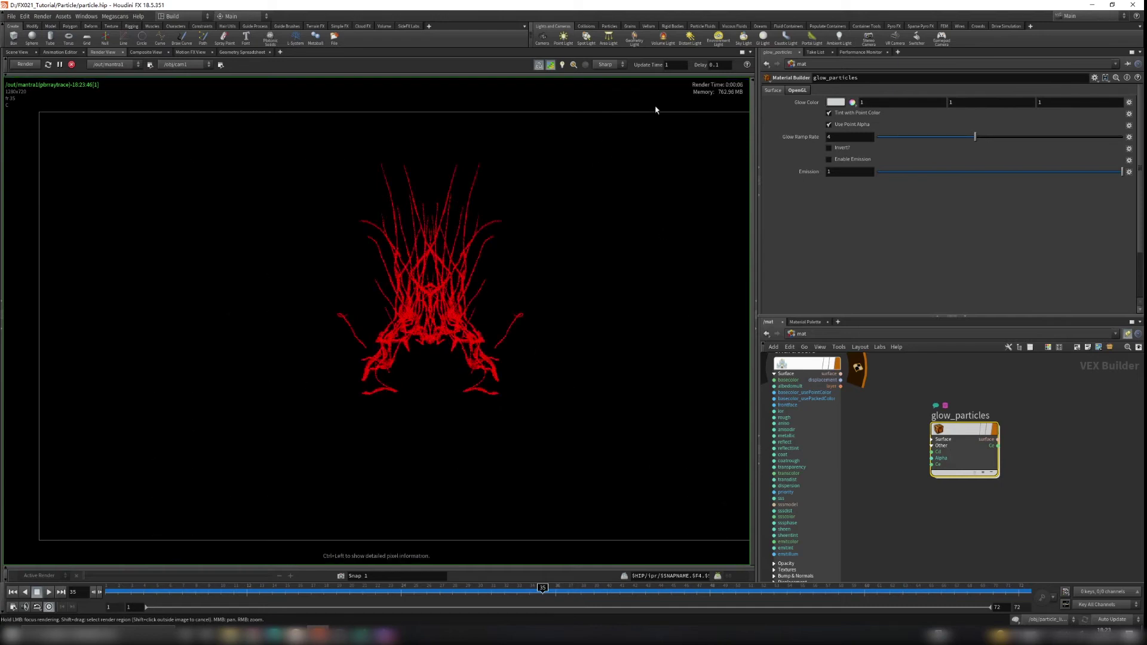
left_click(829, 160)
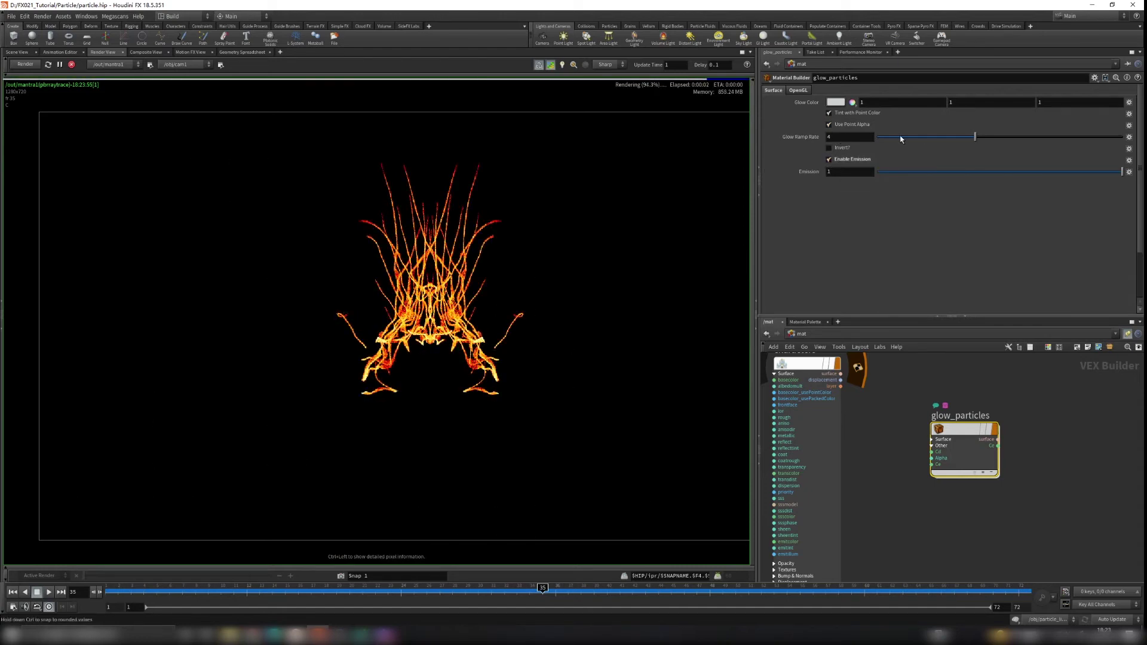
mouse_move(836, 173)
middle_mouse_down()
mouse_move(867, 162)
mouse_move(833, 174)
middle_mouse_up()
left_click(833, 173)
type("2")
key("Return")
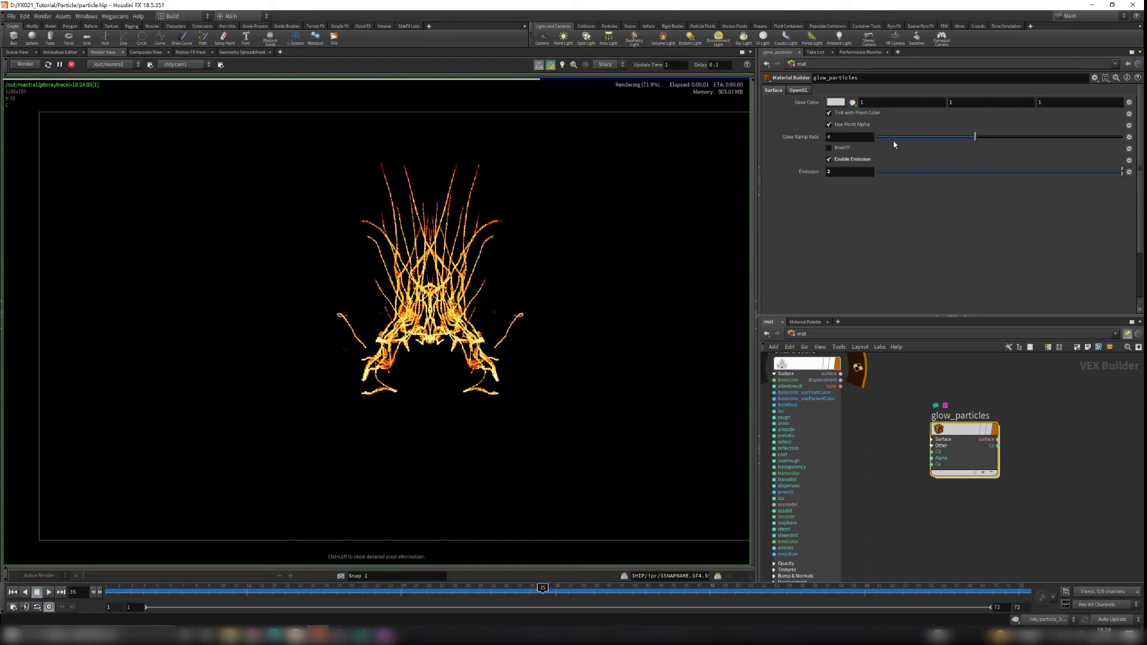
Set the glow ramp rate of glow_particles to 8.
left_click_drag(955, 140, 1052, 144)
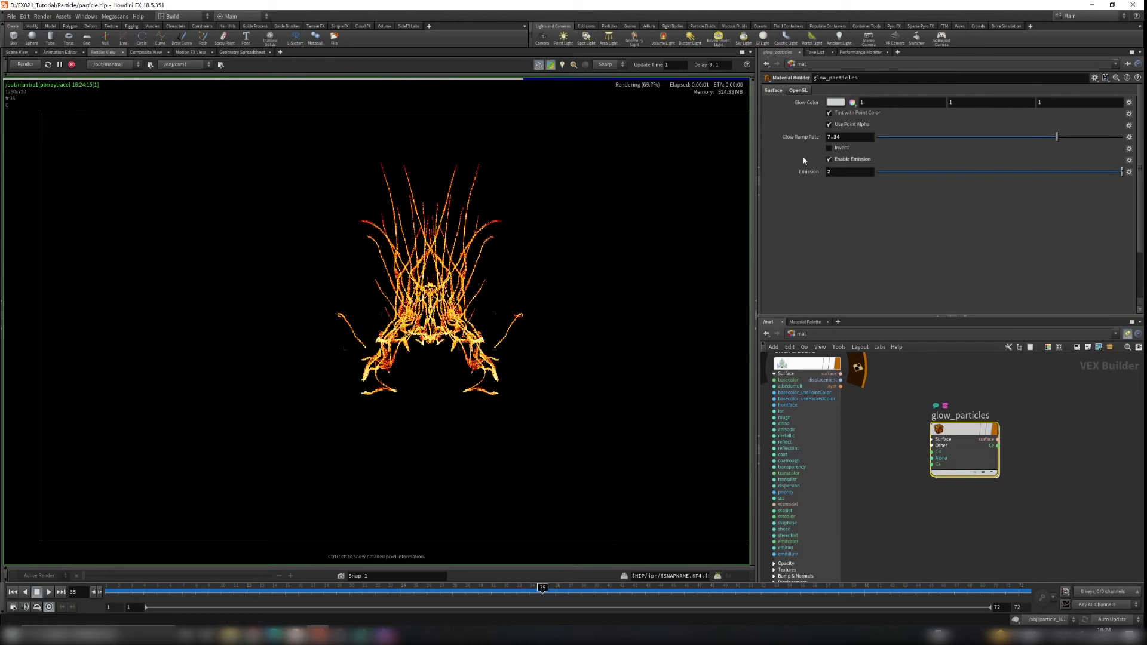
double_click(847, 137)
type("8")
key("Return")
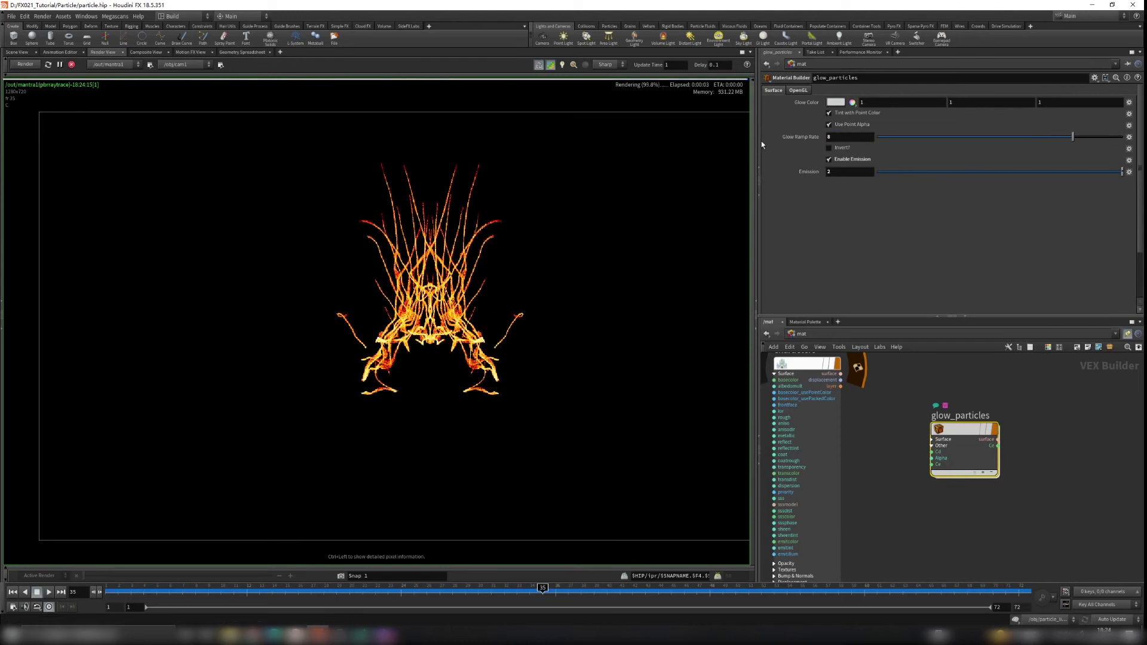
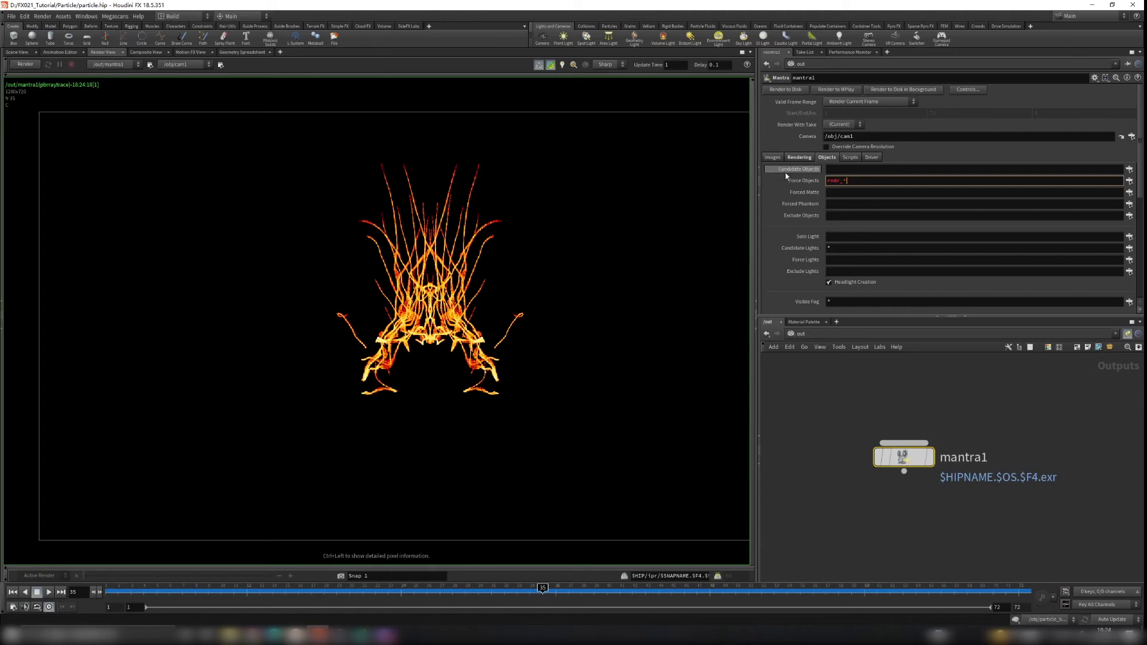
Apply rndr_* as the forced objects of mantra1, render to inspect the character with the particle trails, and stop rendering.
left_click(940, 394)
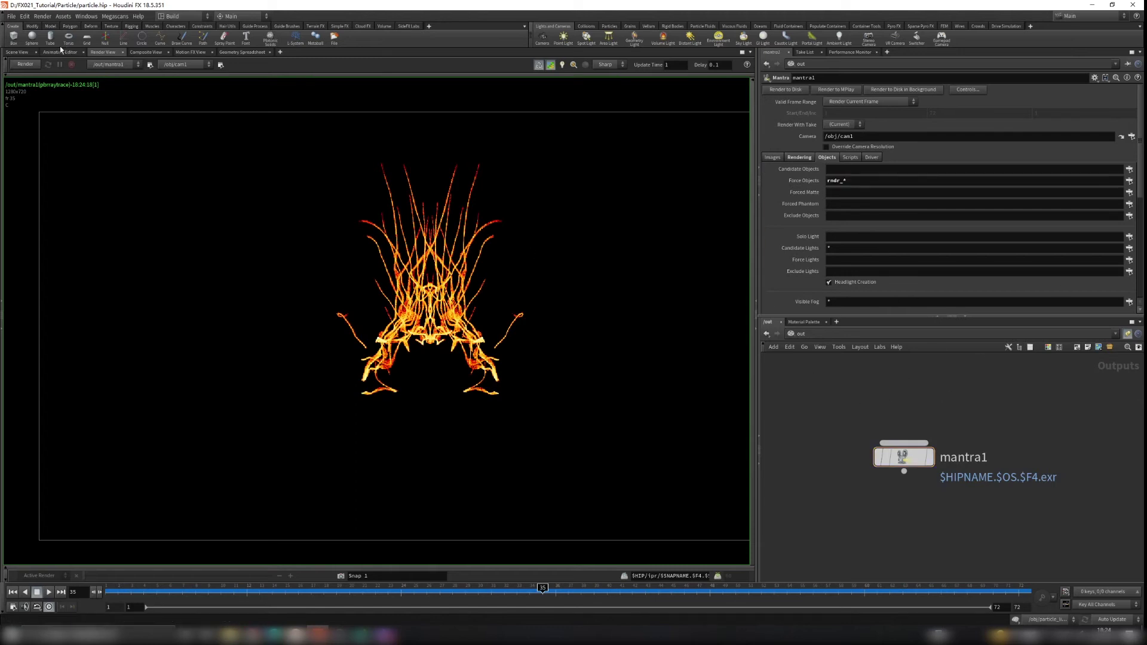
left_click(25, 64)
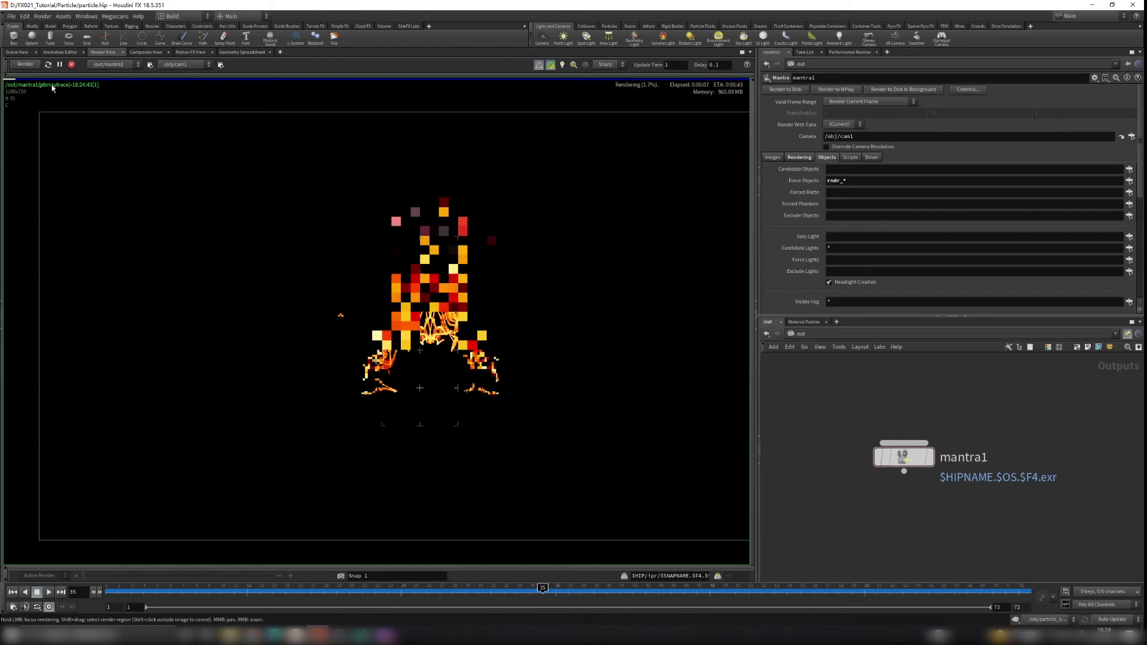
scroll(440, 346, "up", 5)
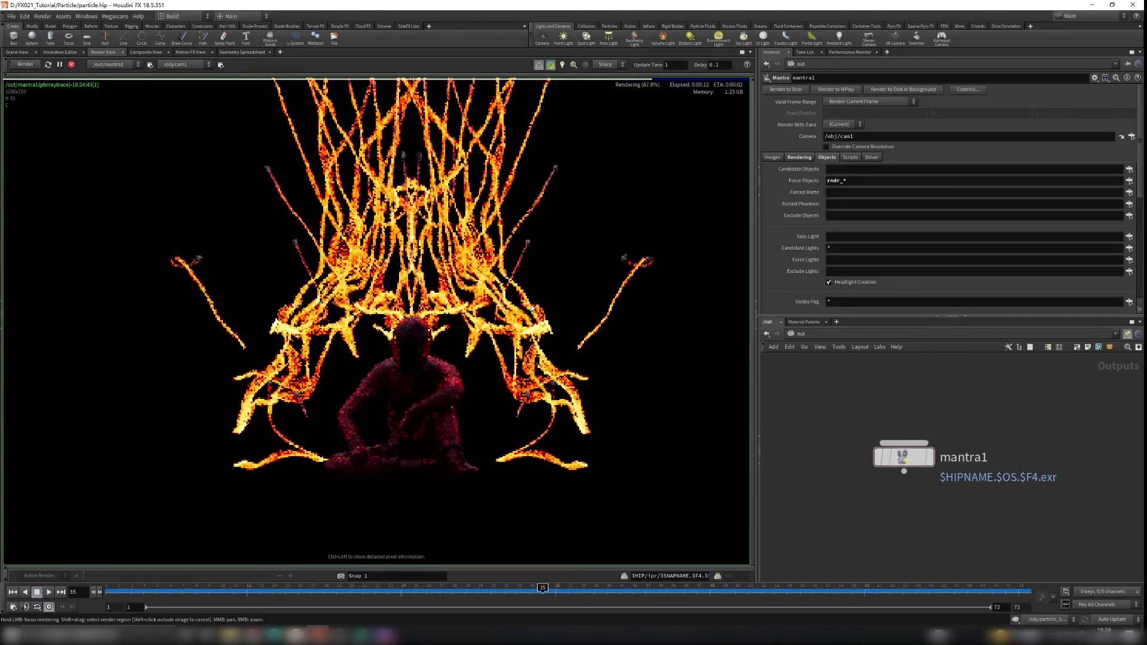
scroll(528, 249, "up", 3)
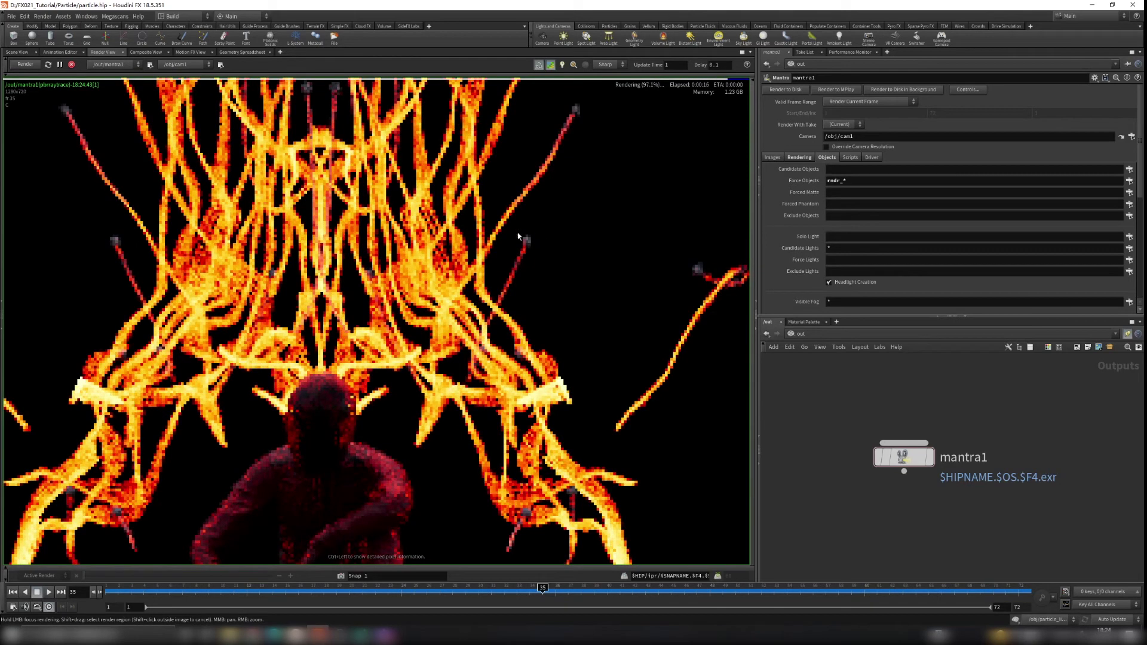
scroll(524, 291, "down", 8)
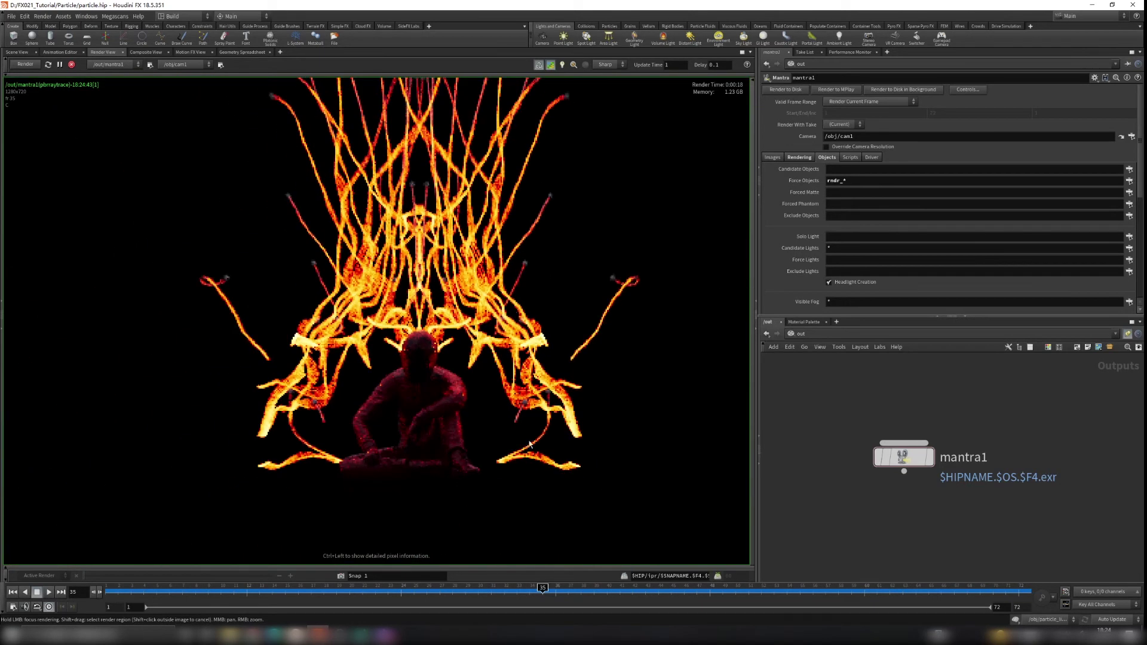
middle_click_drag(524, 291, 523, 296)
scroll(523, 296, "down", 2)
middle_click_drag(554, 358, 515, 381)
left_click(72, 66)
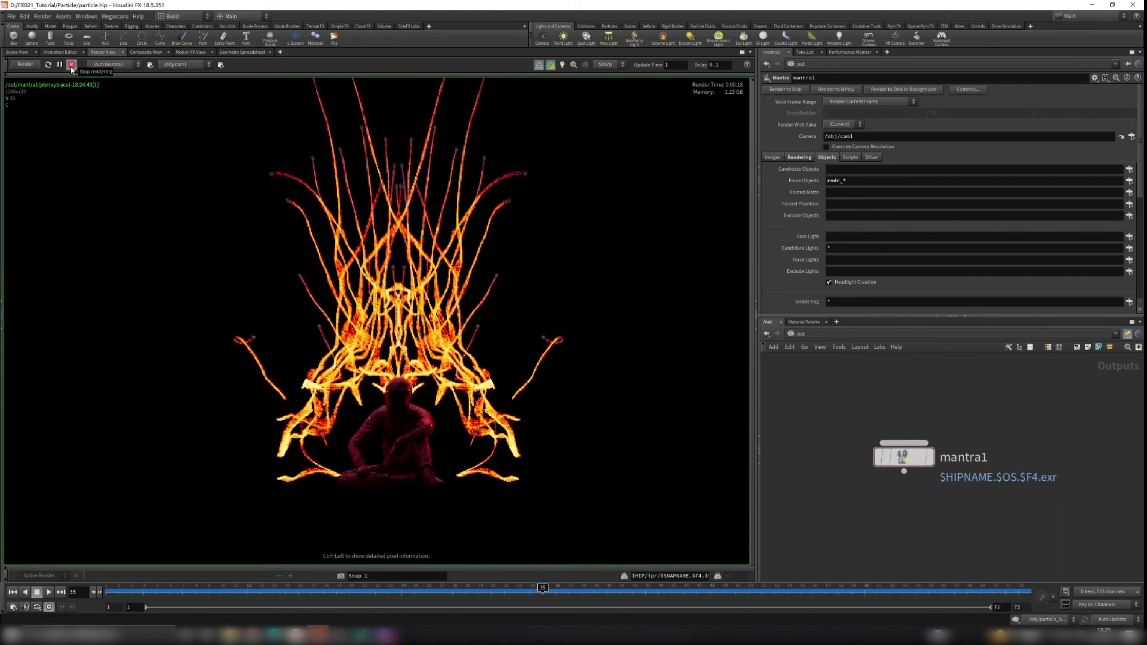
In the mat network, make two copies of the glow_particles material and place them clear of the original.
left_click(815, 335)
left_click(836, 367)
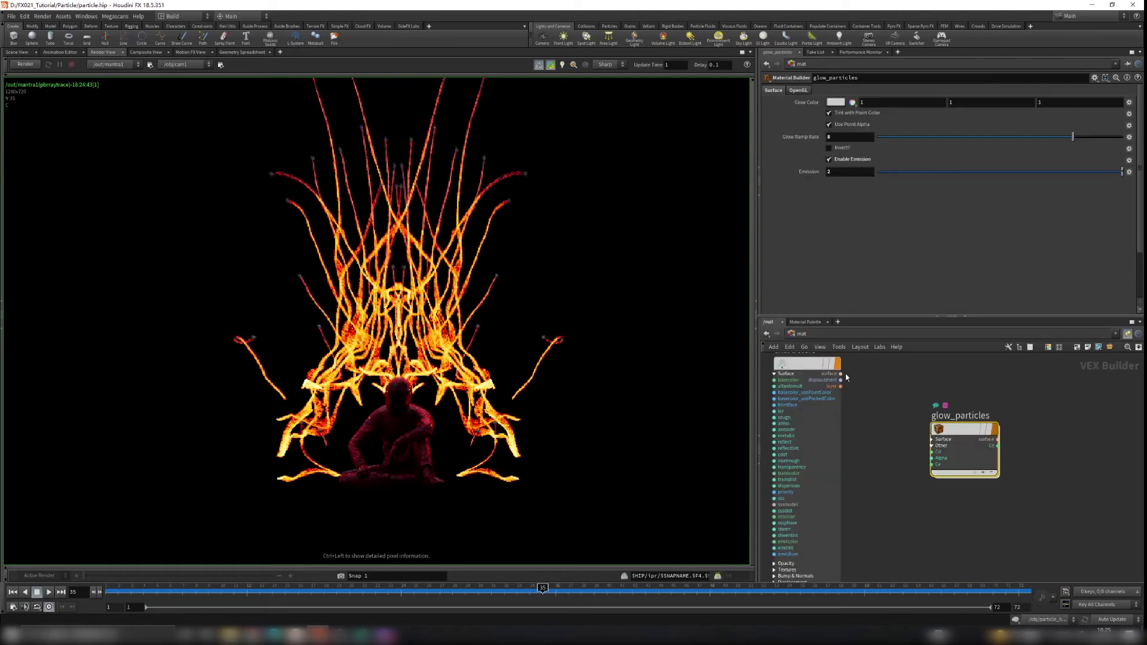
mouse_move(882, 430)
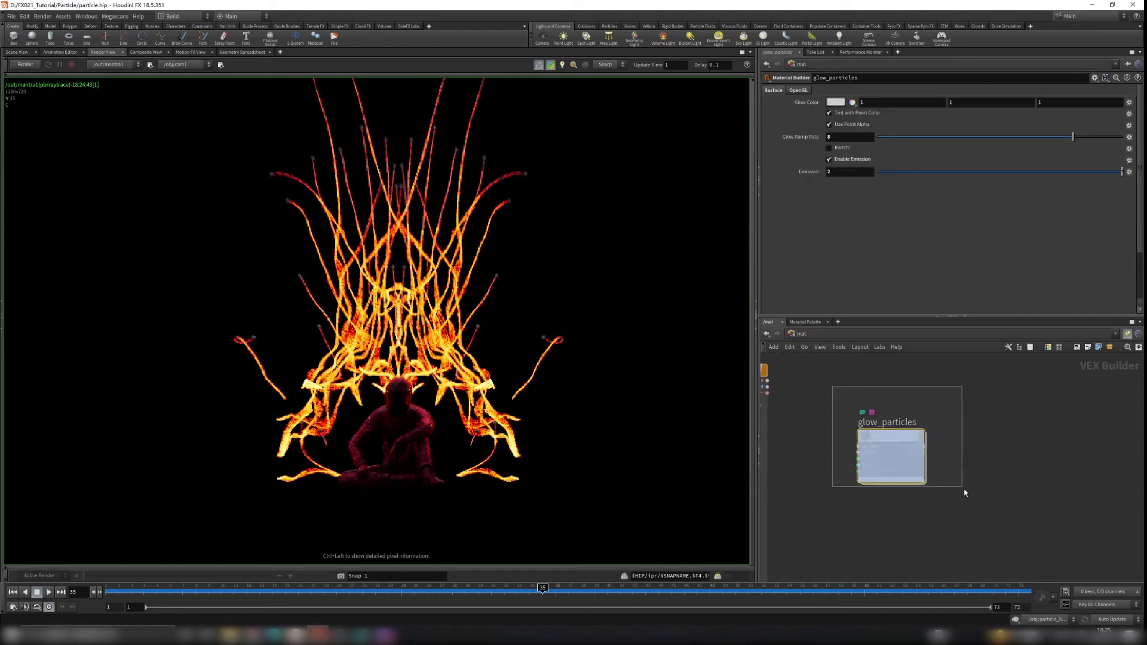
key("ctrl+c")
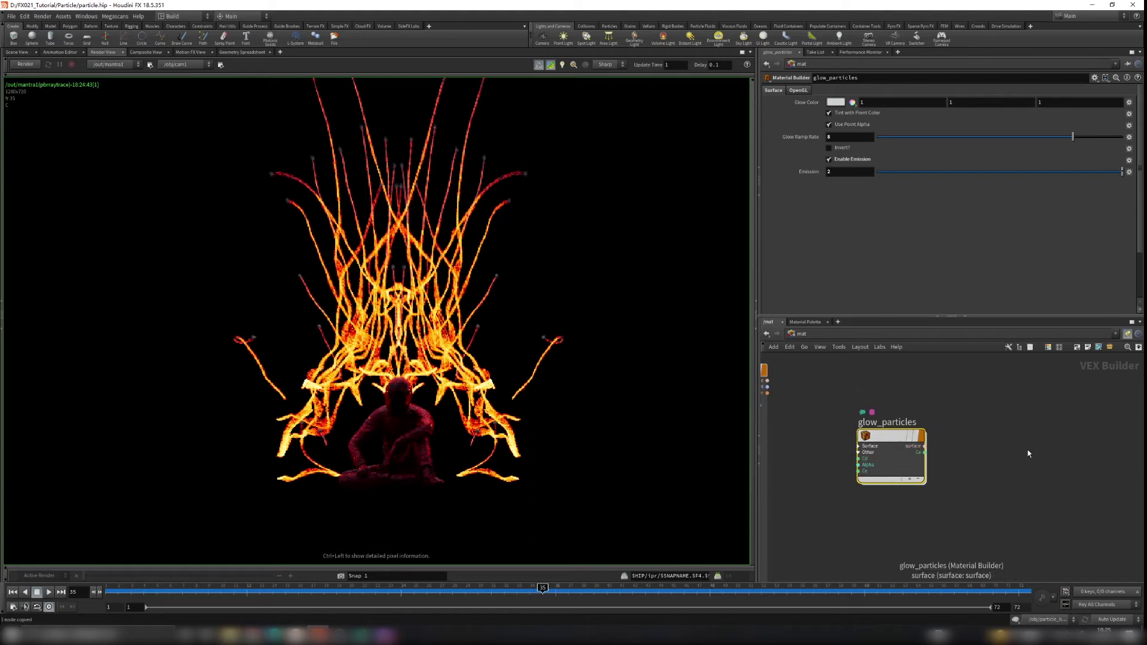
key("ctrl+v")
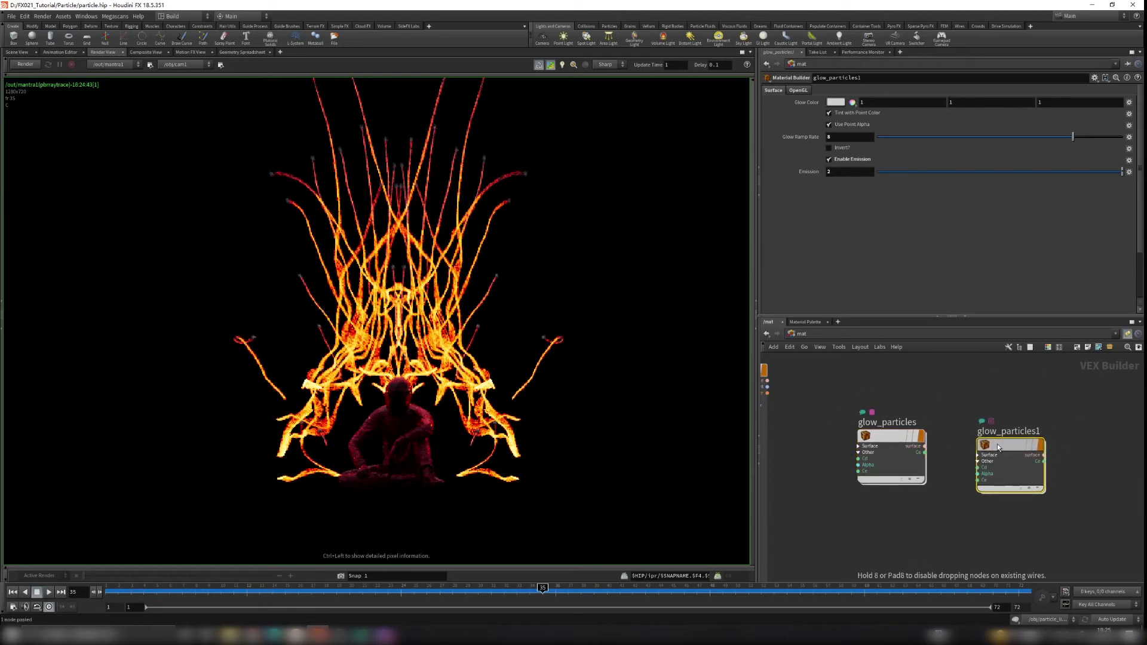
mouse_move(999, 435)
middle_click_drag(999, 434, 984, 411)
key("ctrl+v")
left_click(914, 478)
Rename the first copied glow material glow_particles_lines.
double_click(984, 410)
key("BackSpace")
type("_lines")
key("Return")
Rename the second copied glow material glow_lightsource.
double_click(918, 514)
left_click_drag(930, 514, 894, 516)
key("BackSpace")
key("BackSpace")
type("lightsourced")
key("Return")
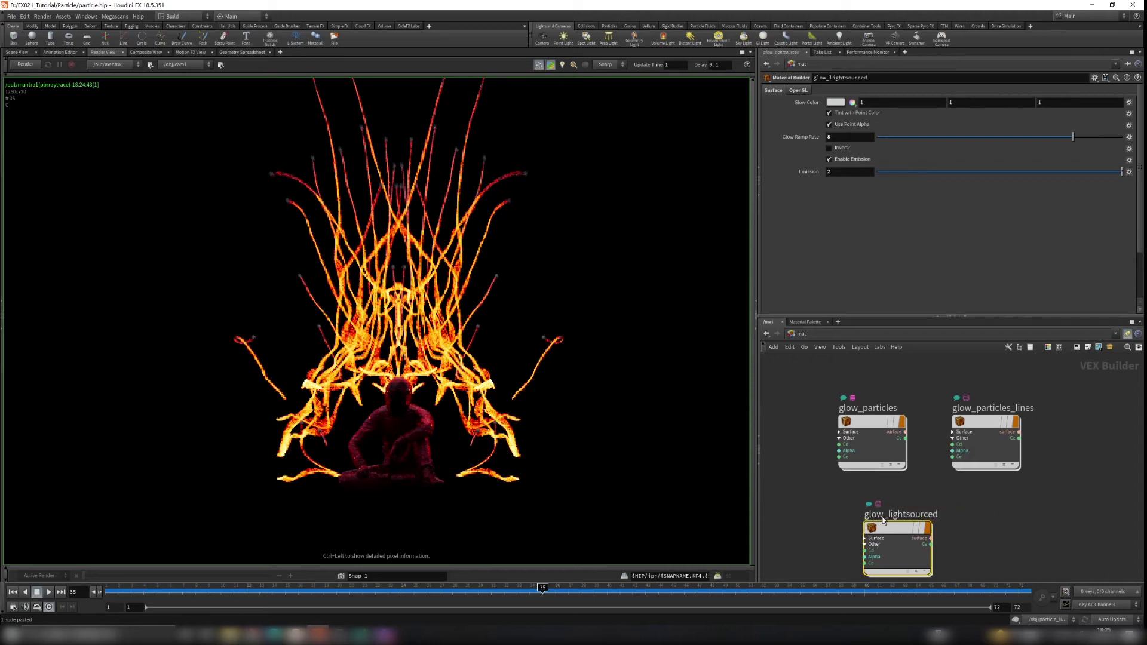
double_click(883, 517)
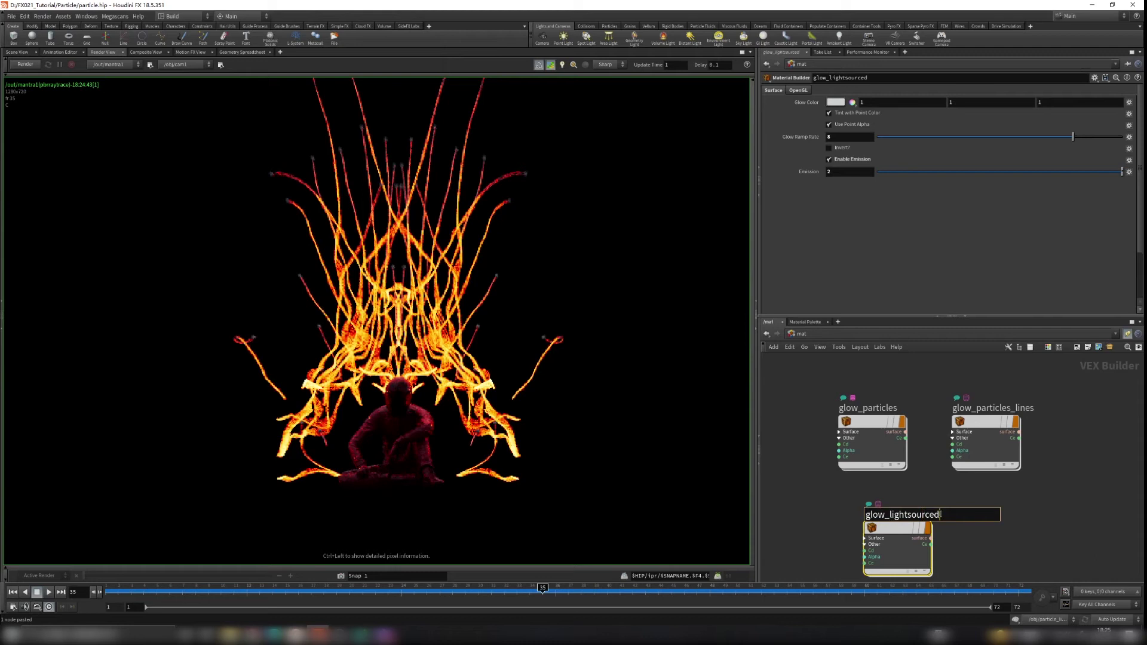
key("BackSpace")
key("Return")
In the obj network, assign /mat/glow_particles_lines as the material of rndr_particle_lines.
left_click(802, 335)
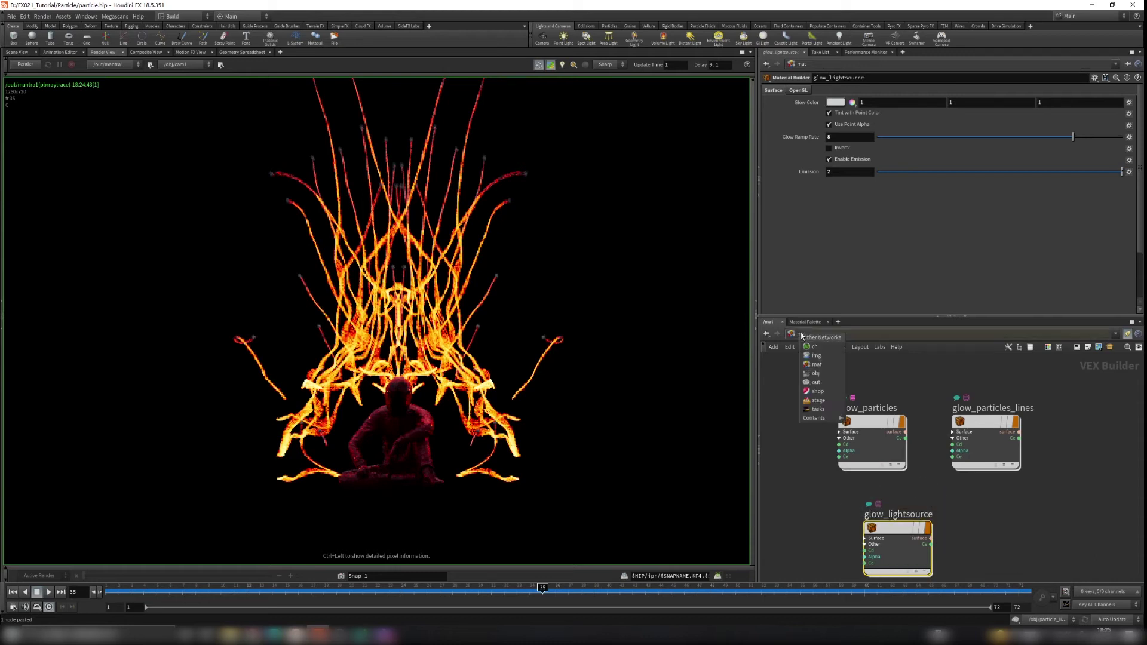
left_click(815, 374)
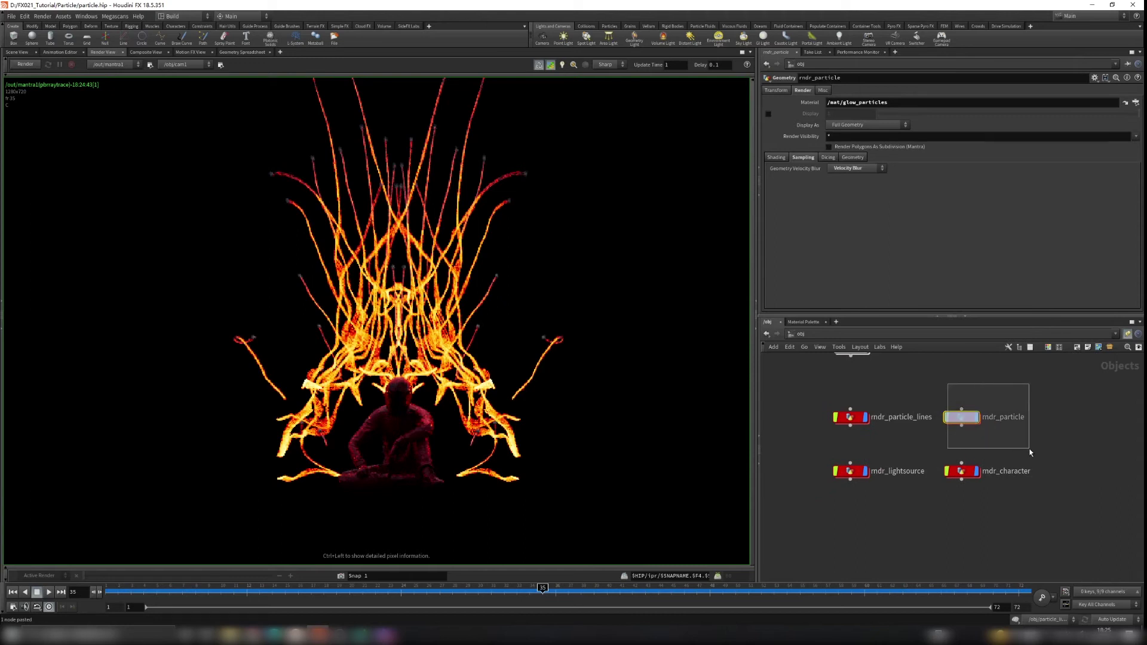
left_click_drag(812, 390, 887, 432)
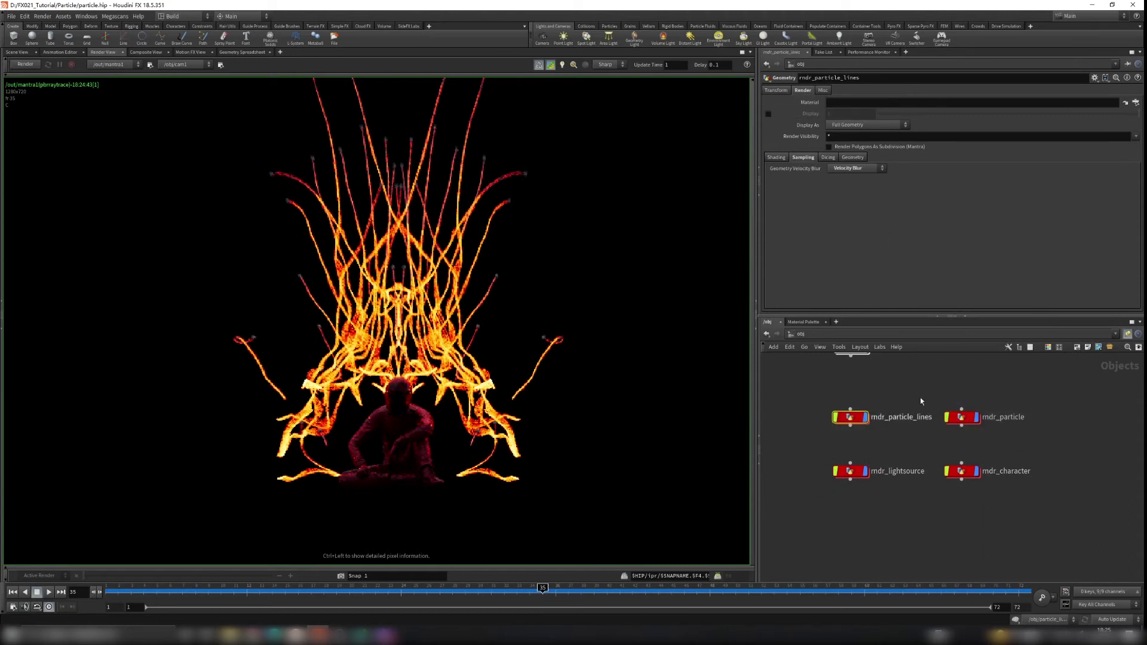
left_click(1134, 101)
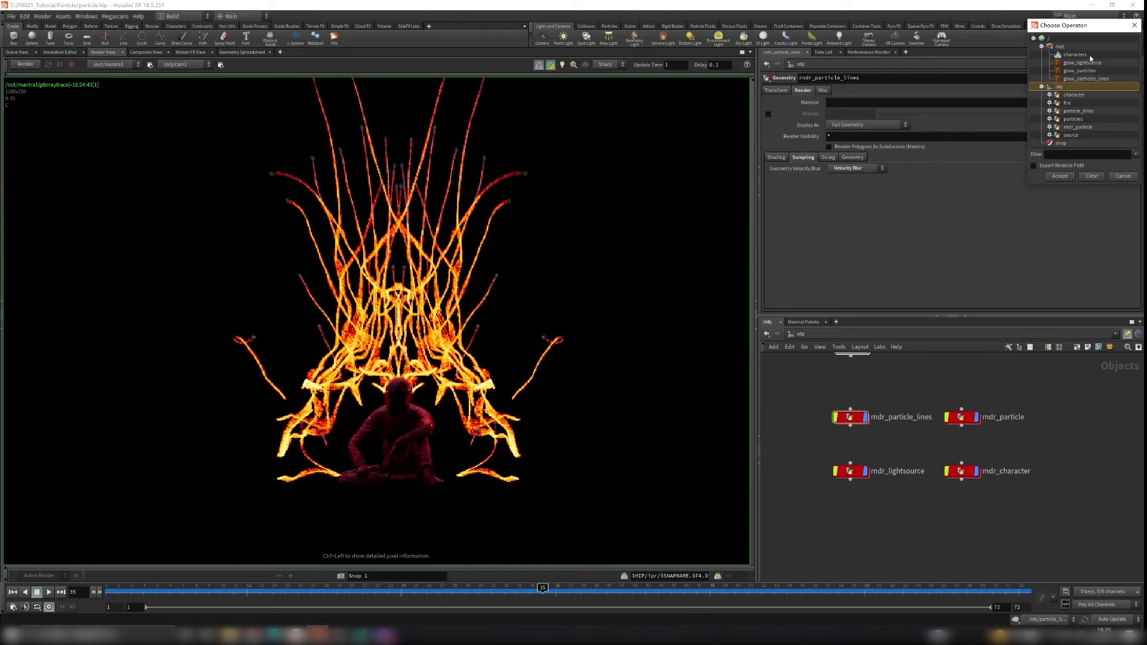
left_click(1091, 79)
left_click(1059, 176)
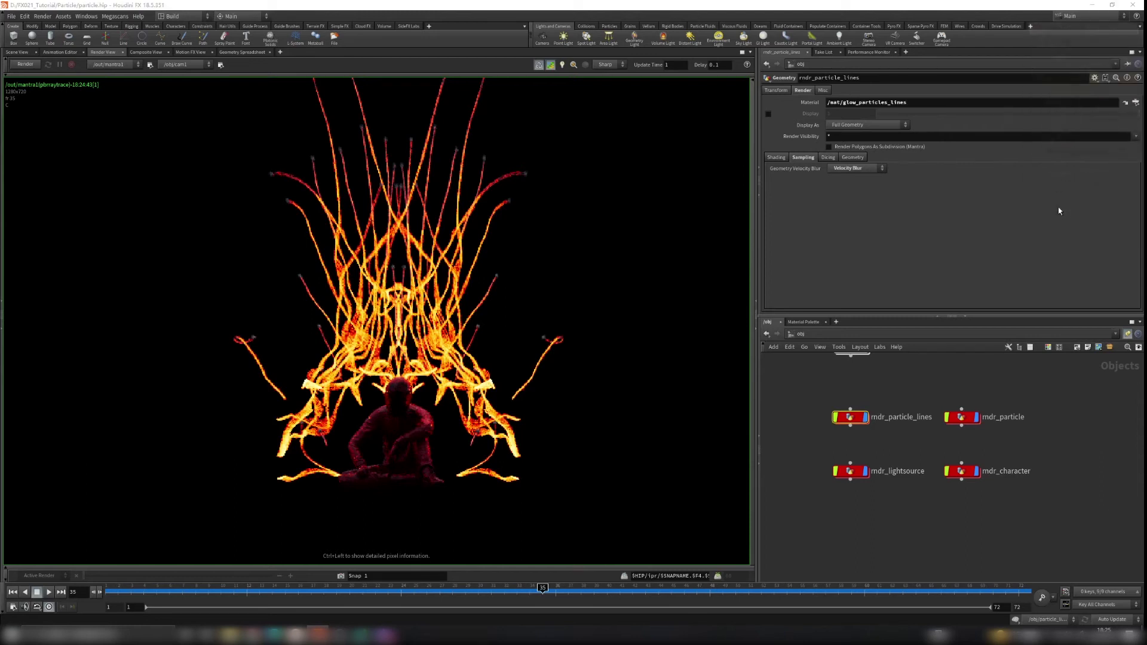
Assign /mat/glow_lightsource as the material of rndr_lightsource.
left_click_drag(933, 502, 842, 459)
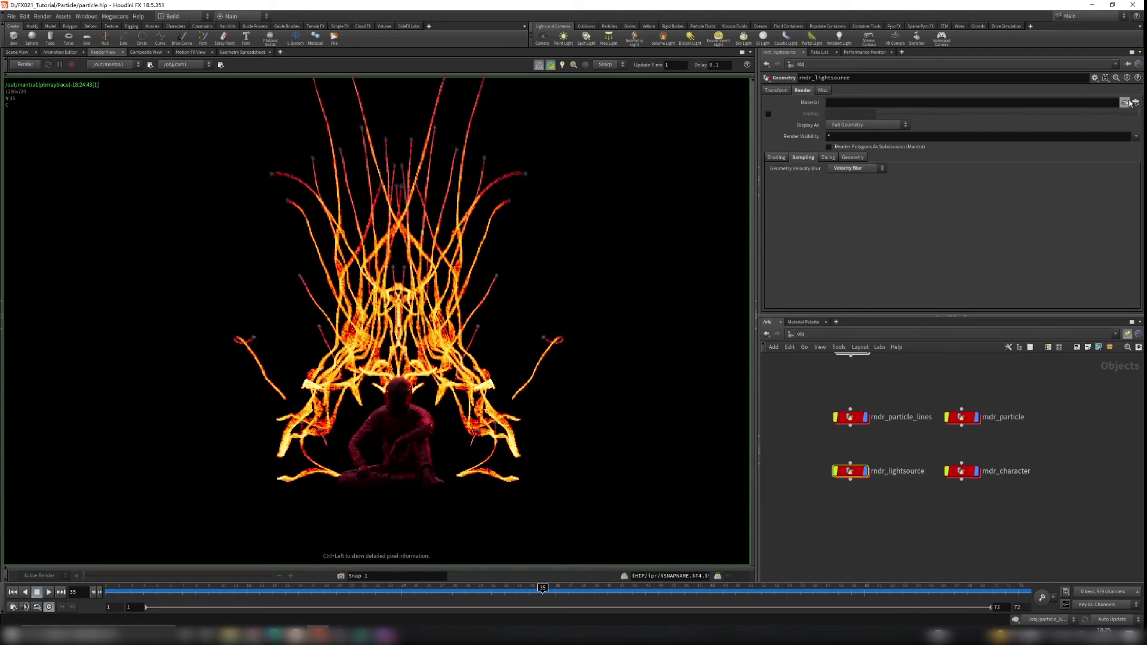
left_click(1136, 102)
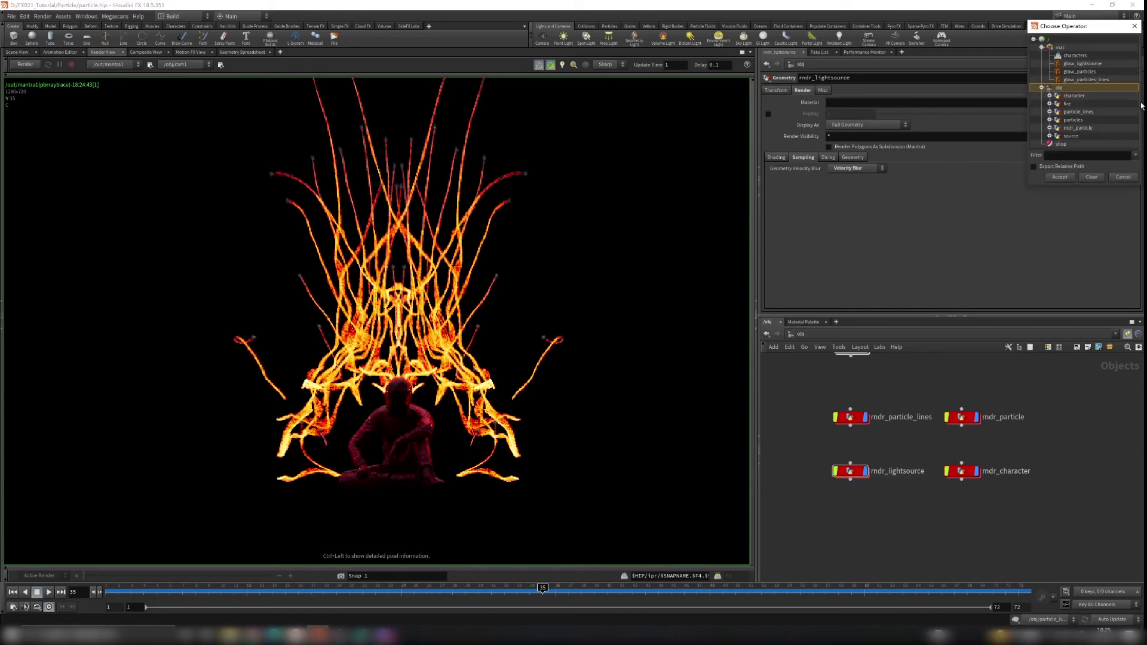
left_click(1091, 63)
left_click(1060, 178)
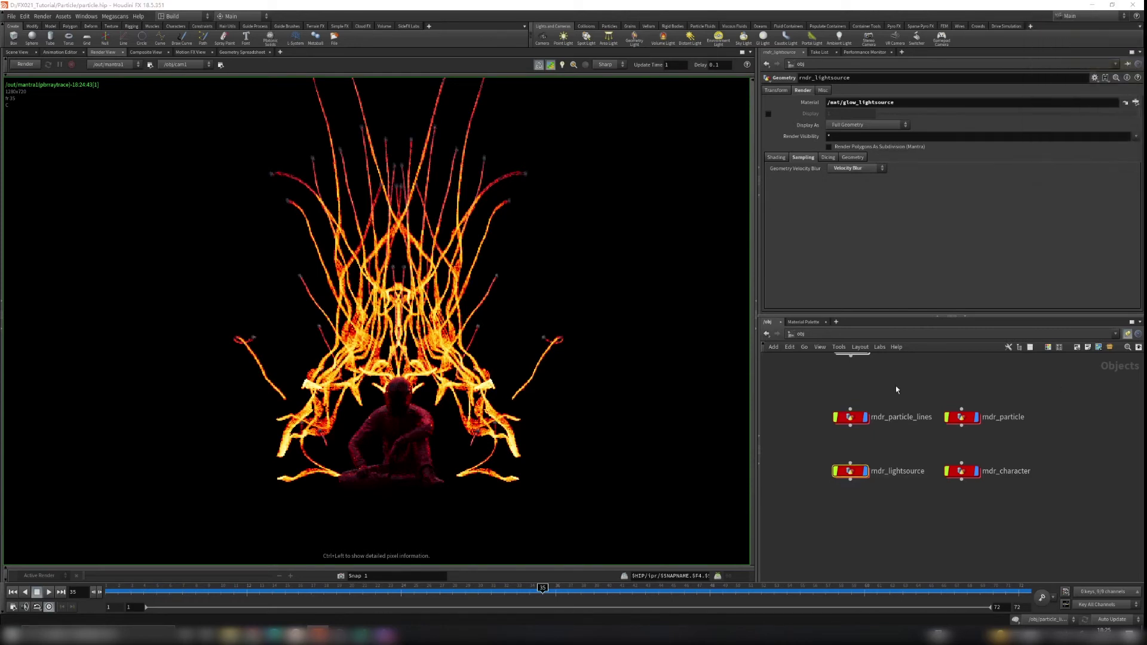
Return to the mat network, start a new render and check the glow on the lines and light sources.
left_click(814, 334)
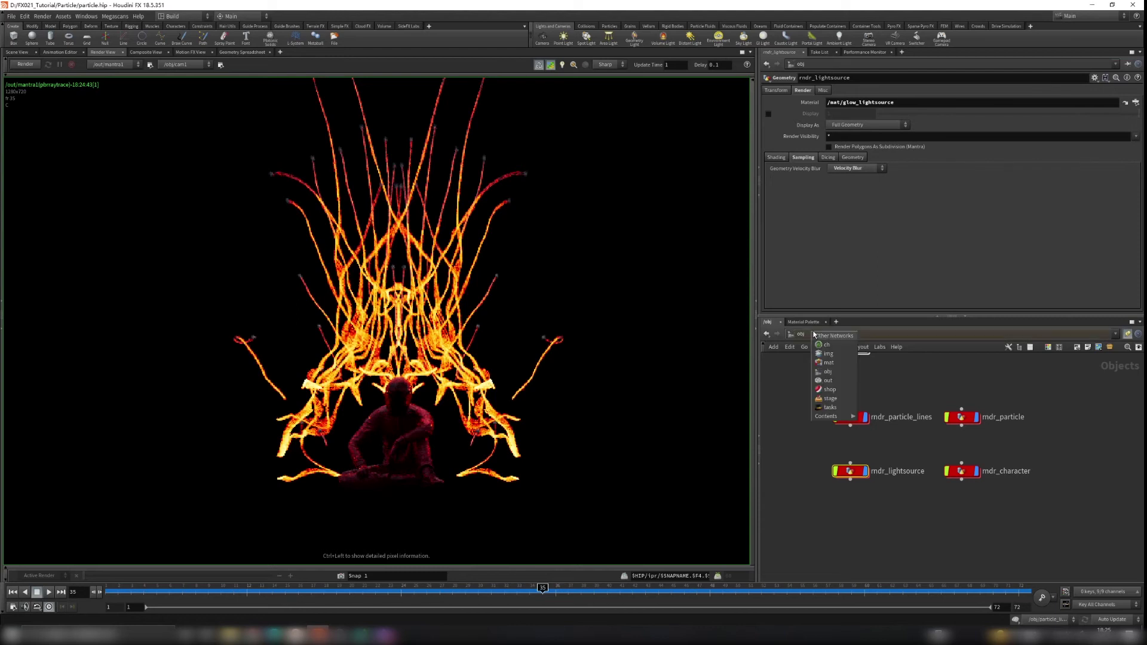
left_click(837, 364)
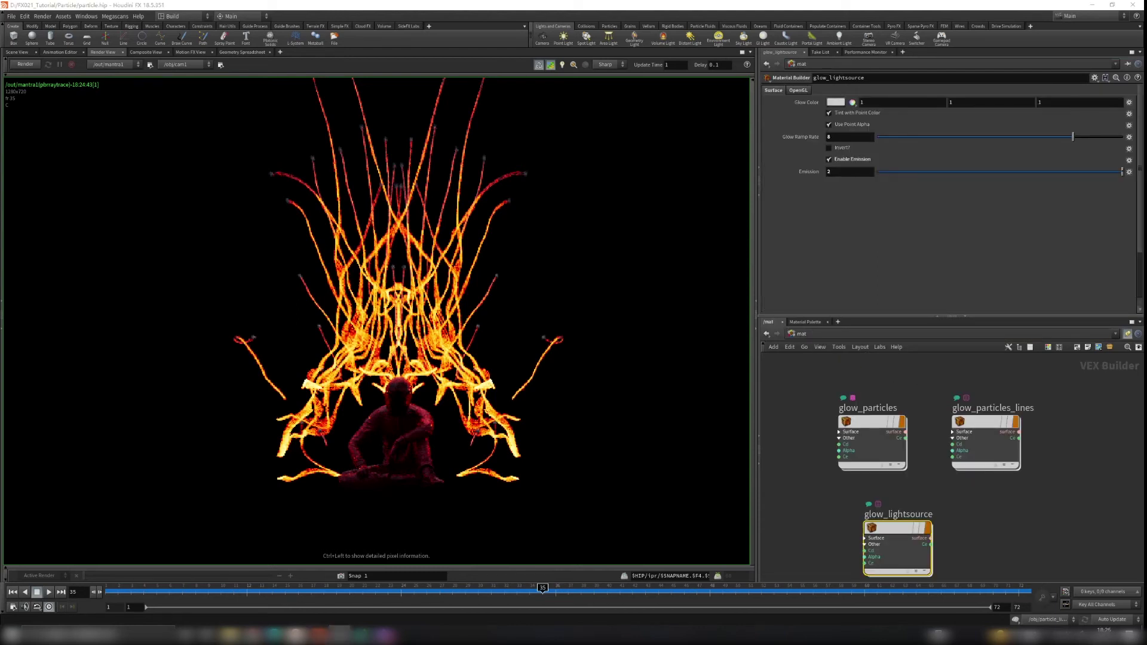
left_click(34, 66)
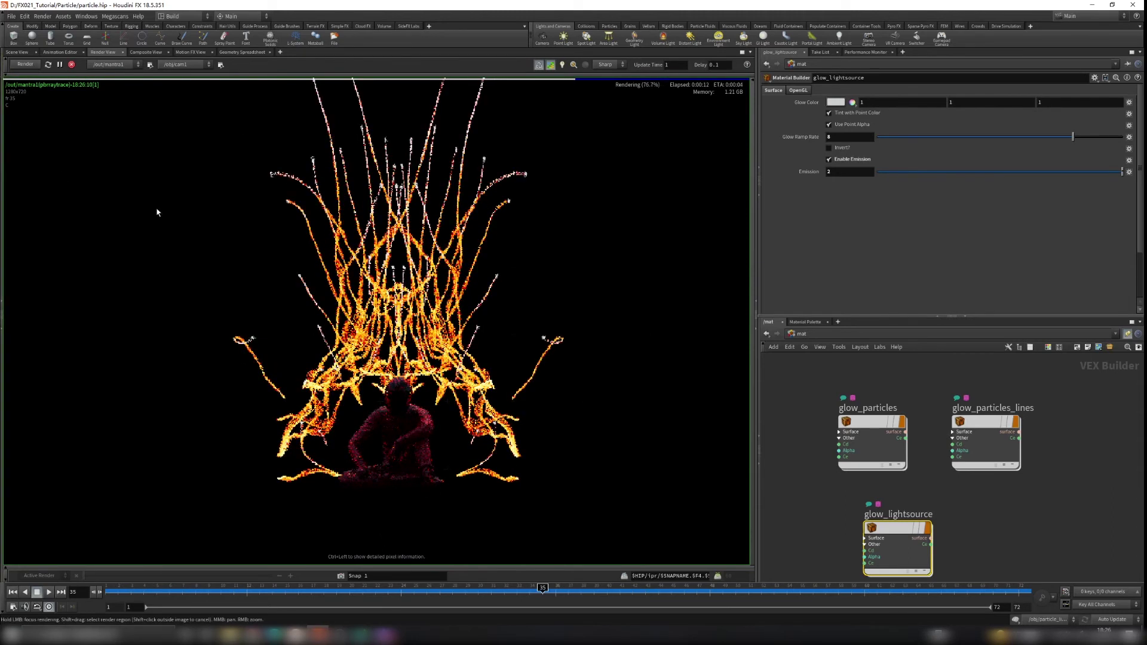
middle_click_drag(358, 286, 494, 381)
middle_click_drag(1013, 438, 961, 417)
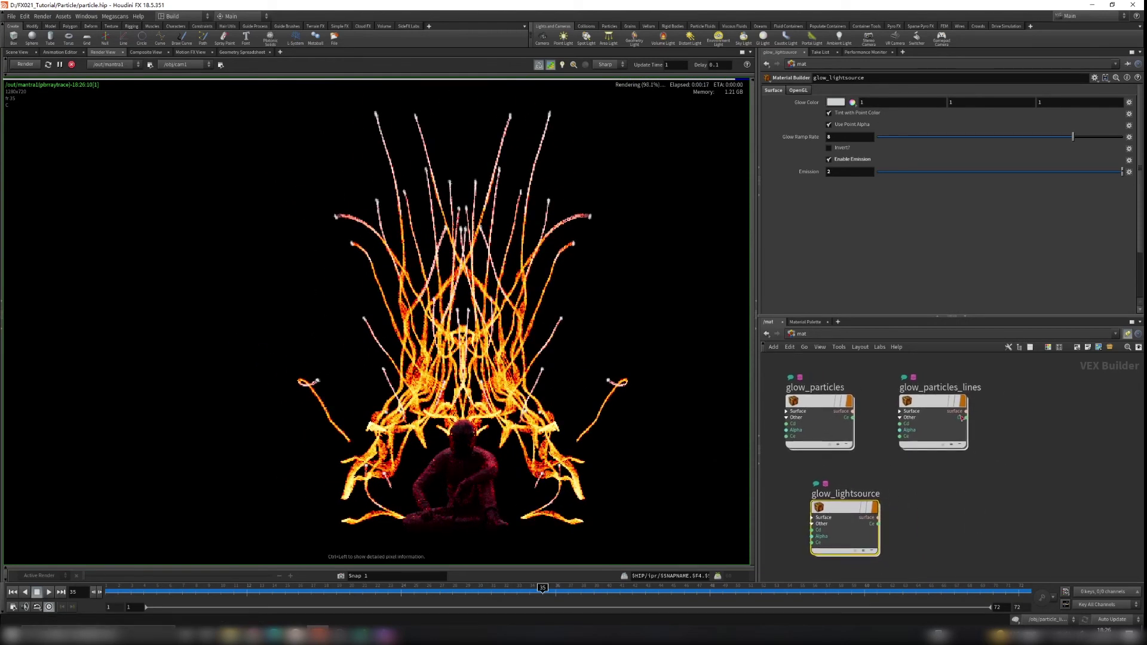
Set the glow color of glow_particles_lines to pure red (FF0000) and close the color editor.
left_click(920, 400)
left_click(836, 103)
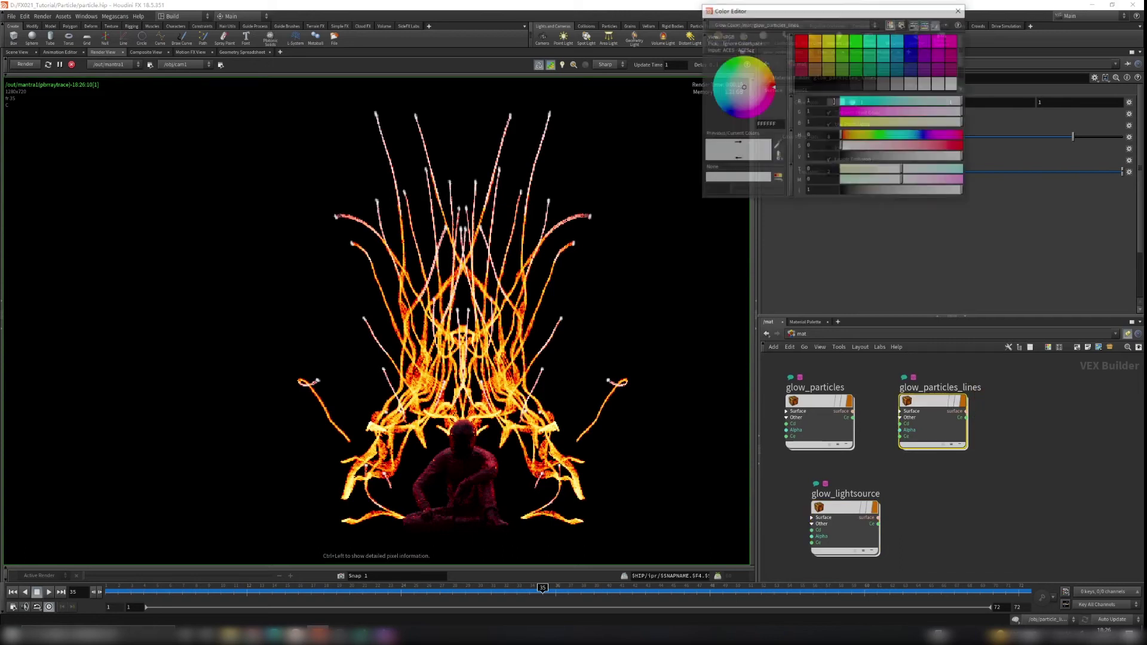
left_click(801, 42)
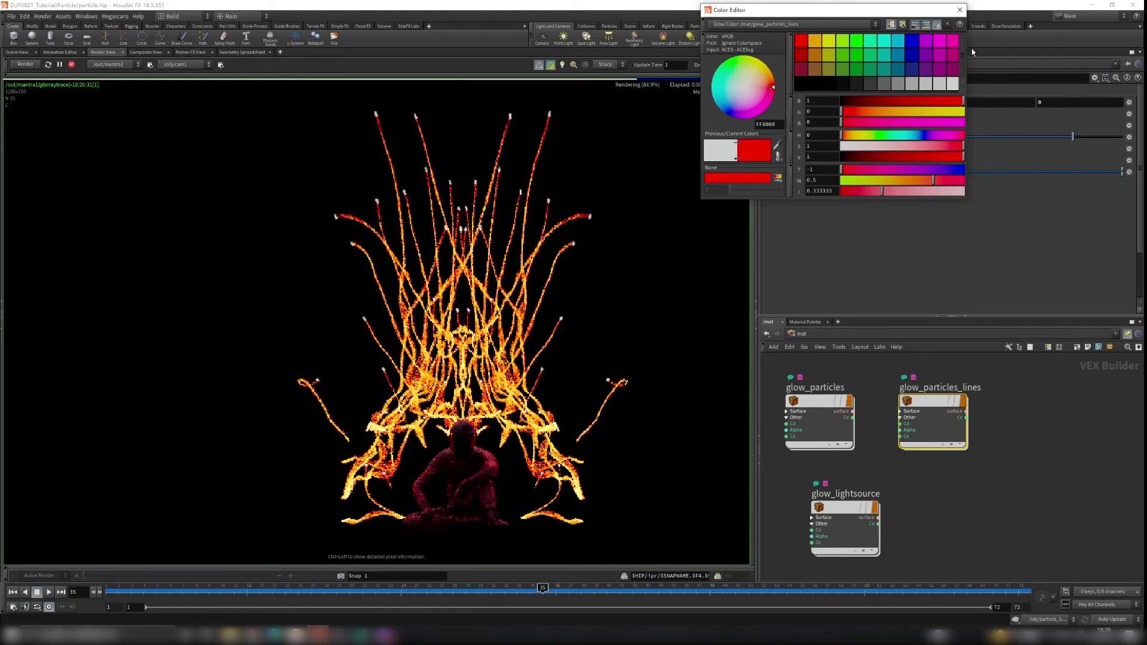
left_click(960, 10)
Try pure red (FF0000) as the glow color of glow_lightsource, switch it to yellow (FFFF00) and close the color editor.
middle_click_drag(905, 518, 938, 460)
left_click(878, 452)
left_click(836, 100)
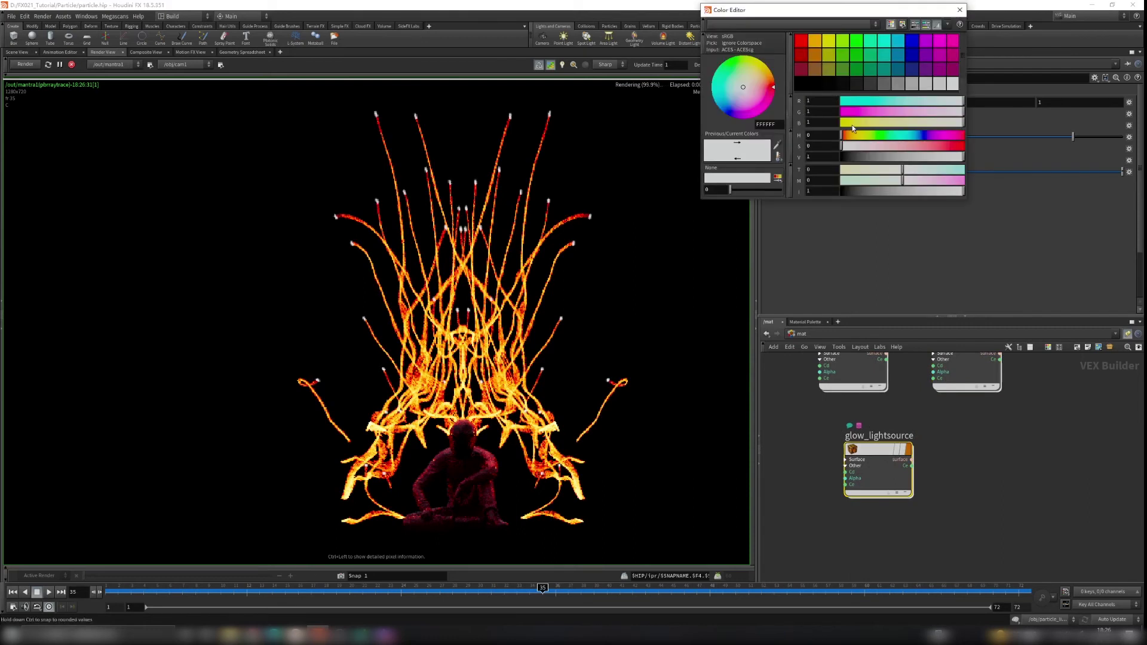
left_click(802, 40)
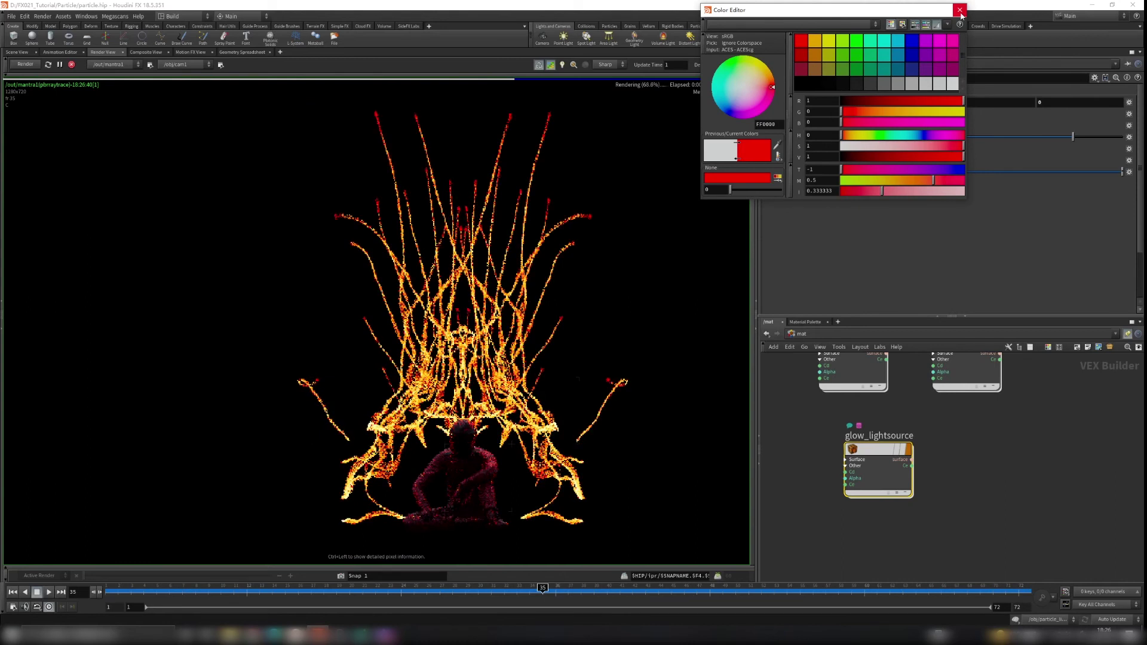
left_click(826, 44)
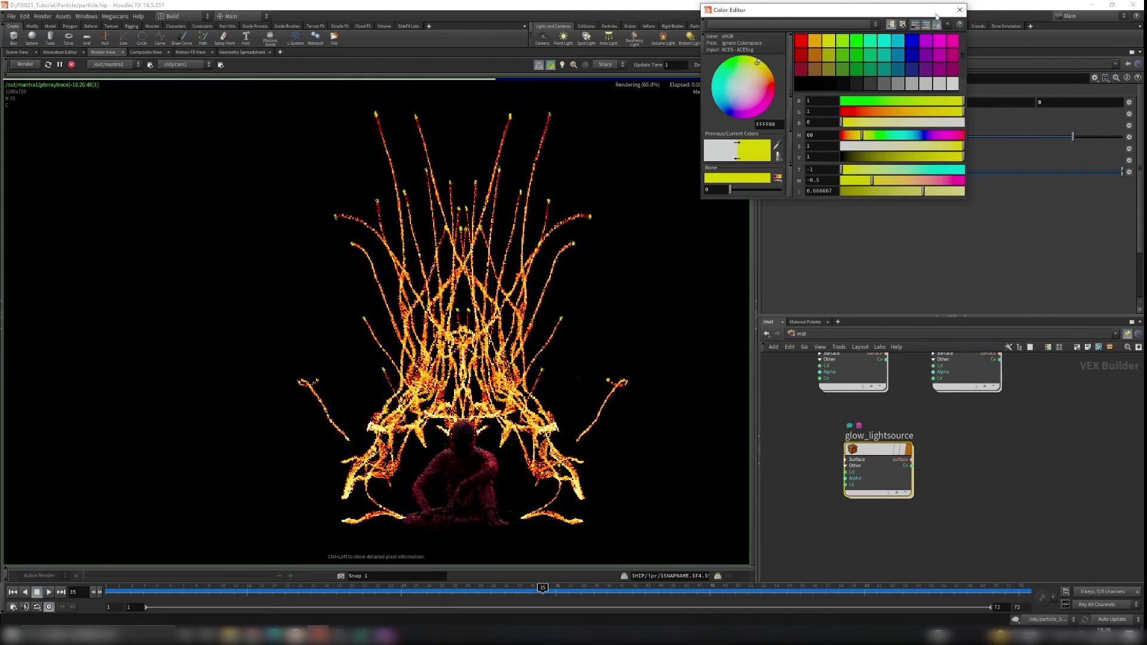
left_click(960, 10)
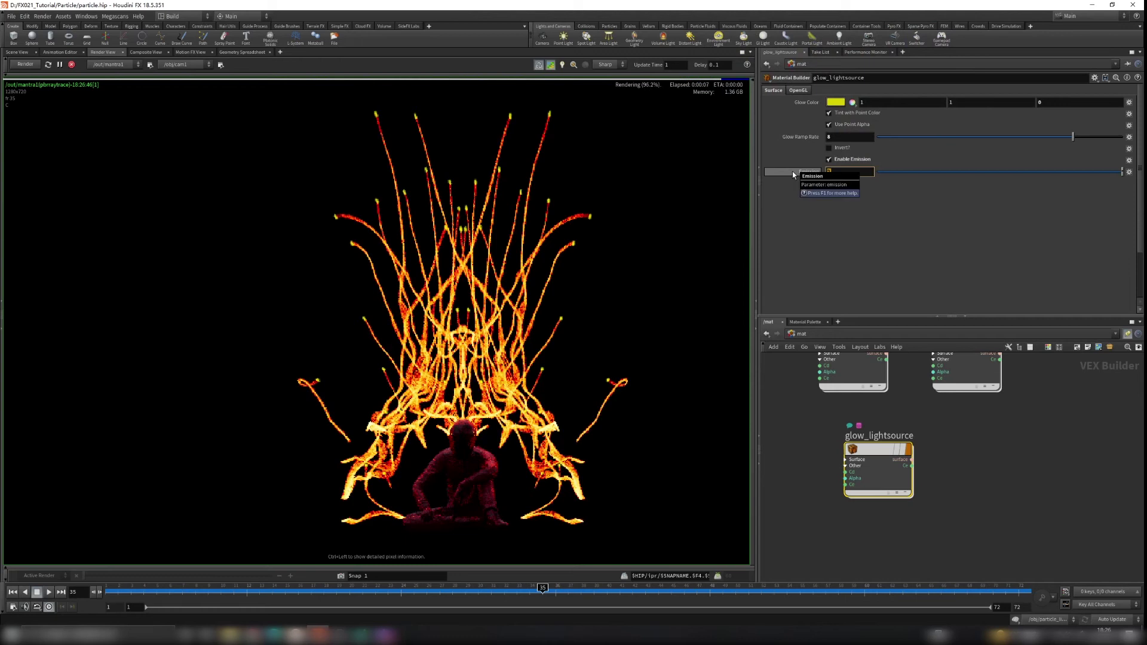
Set the Emission of glow_lightsource to 10 and its Glow Ramp Rate to 61.
type("10")
key("Return")
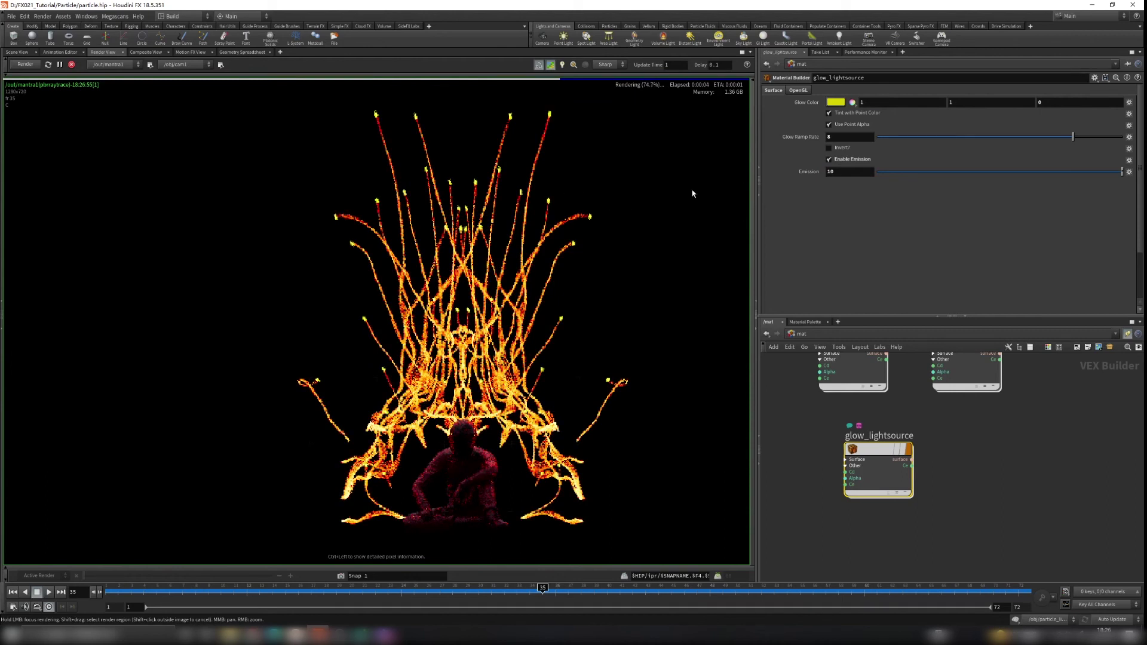
middle_click_drag(837, 136, 1010, 123)
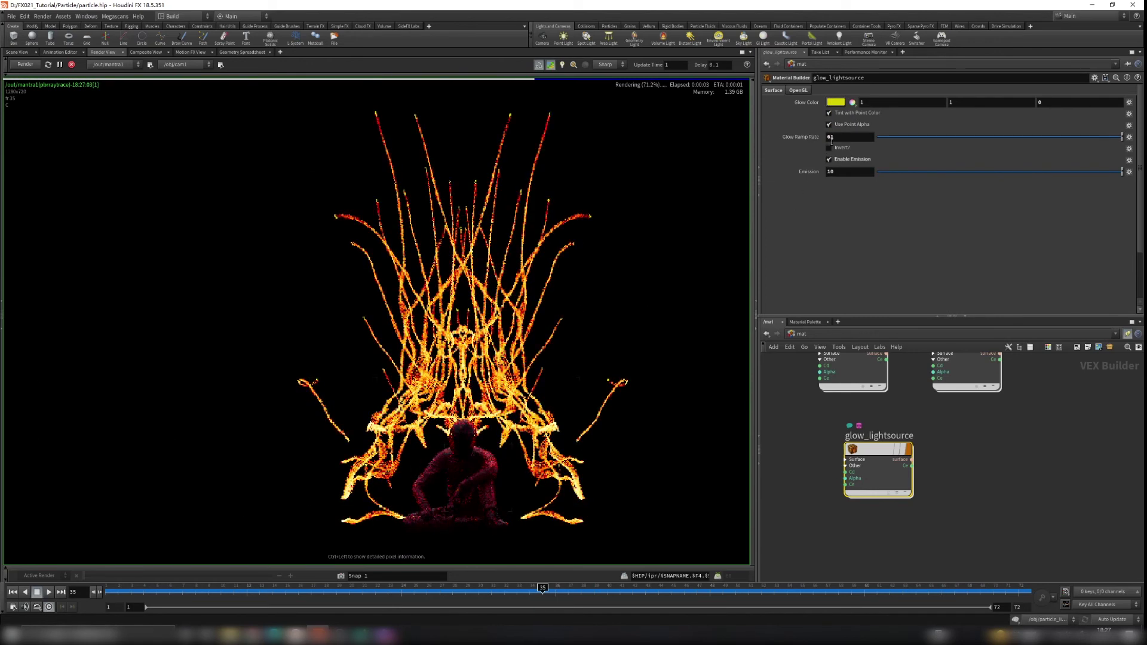
Set the glow color of glow_lightsource to pure red (FF0000) and close the color editor.
left_click(837, 102)
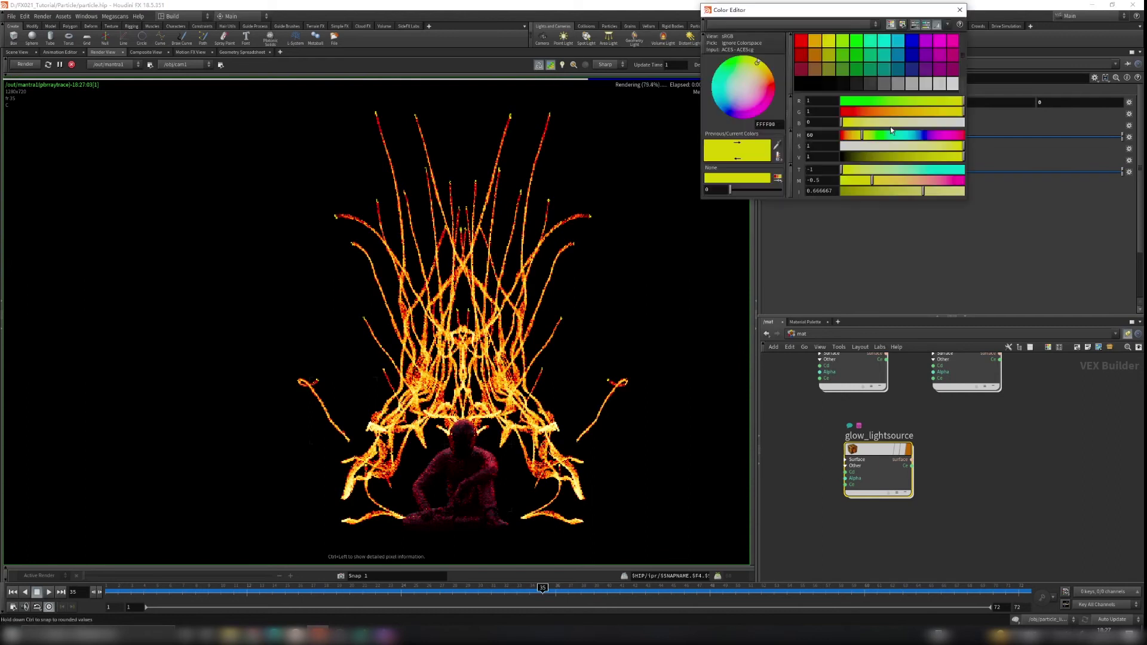
left_click(801, 41)
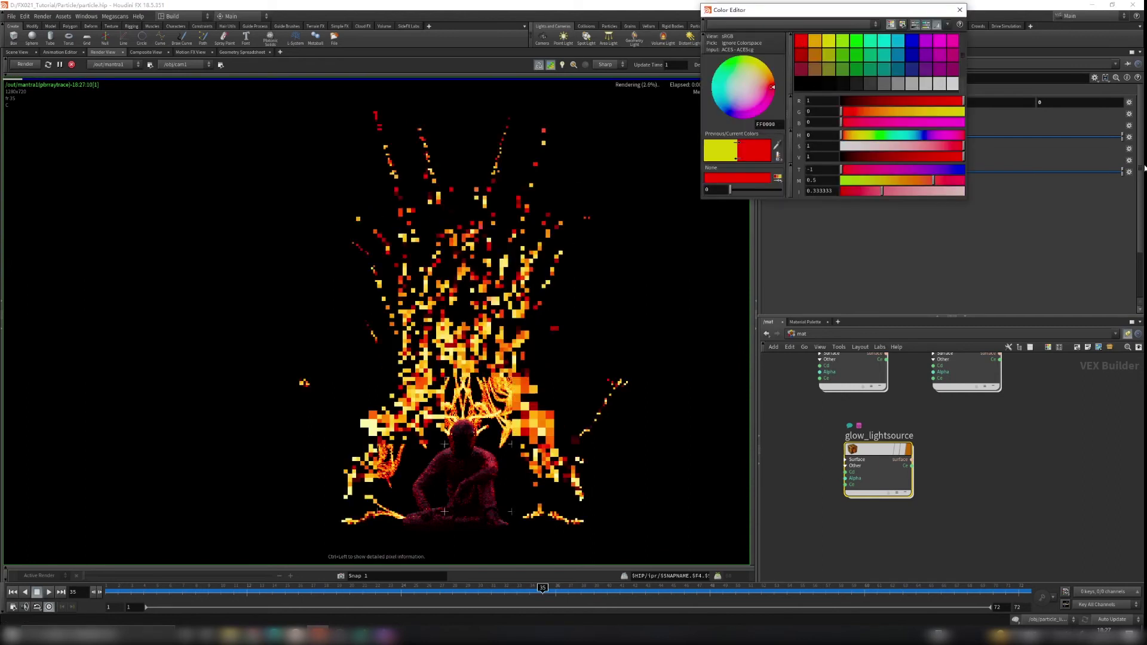
left_click(959, 11)
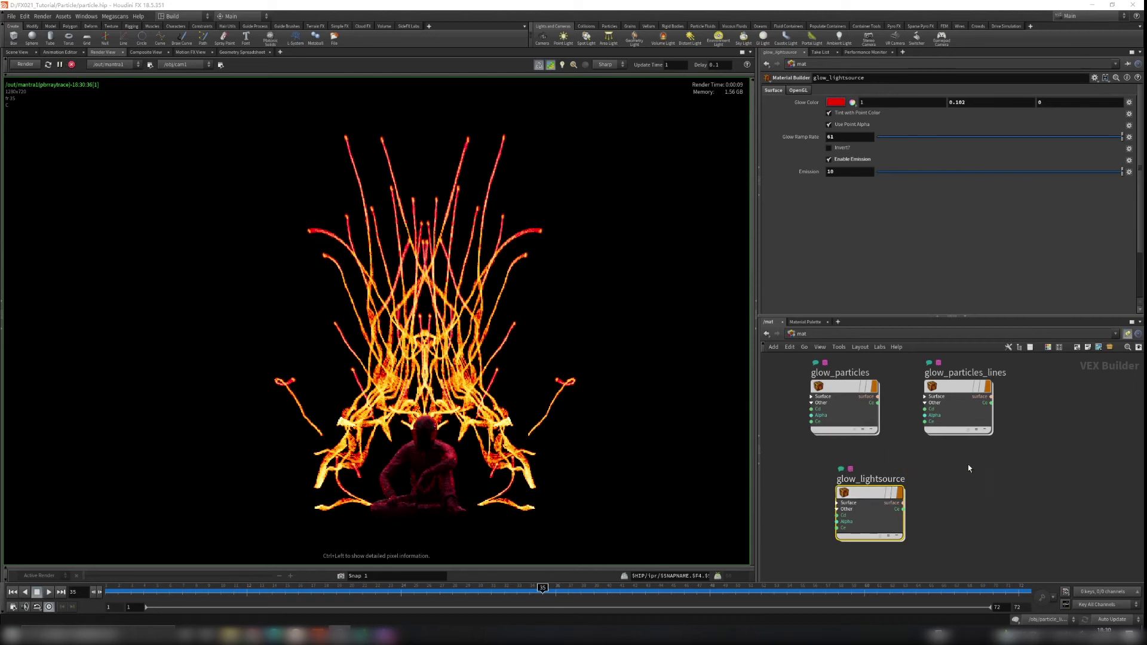
Check the wire radius of polywire1 in particle_lines and the uniform scale of transform1 in light_source, and examine the render.
middle_click_drag(968, 465, 972, 483)
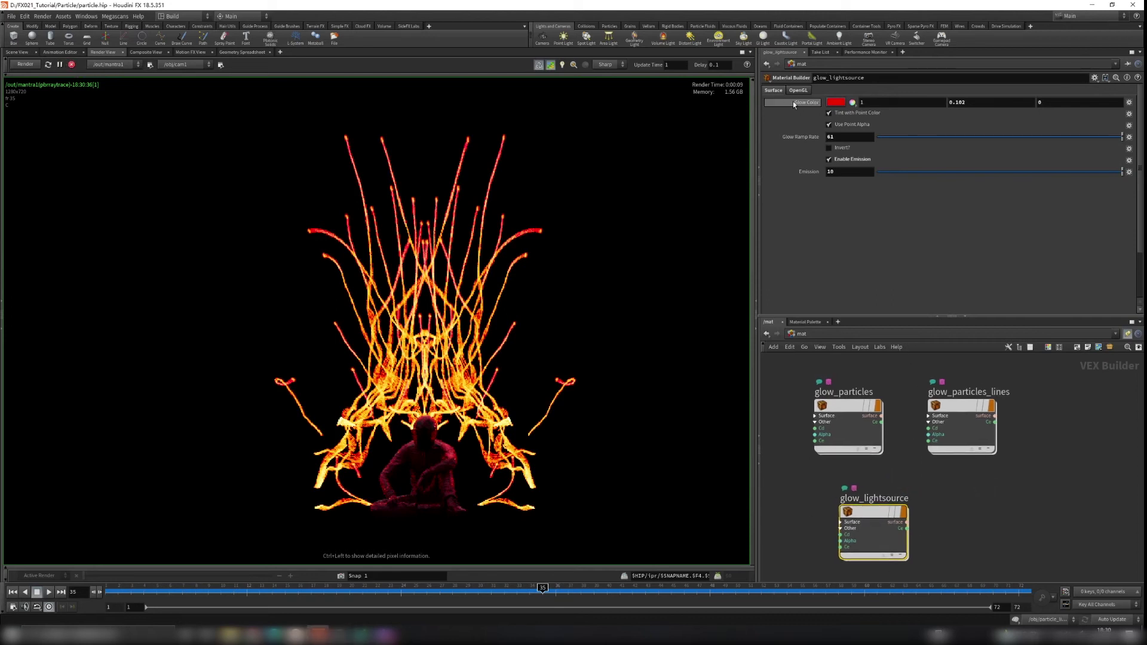
left_click(800, 333)
left_click(828, 374)
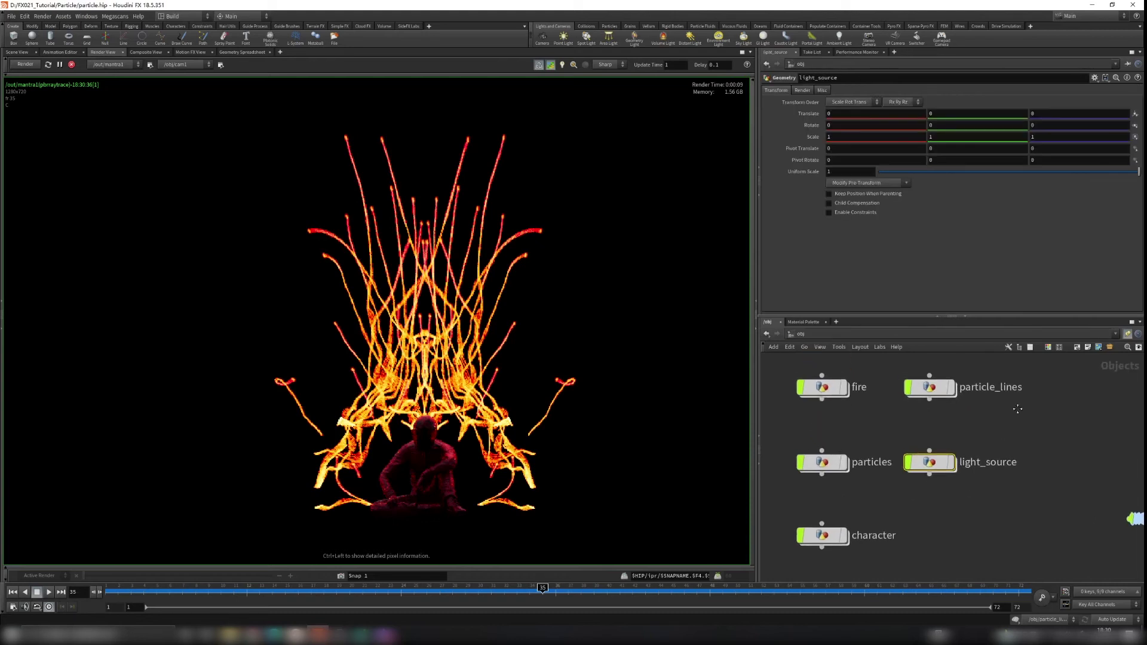
double_click(941, 384)
left_click_drag(796, 412, 957, 475)
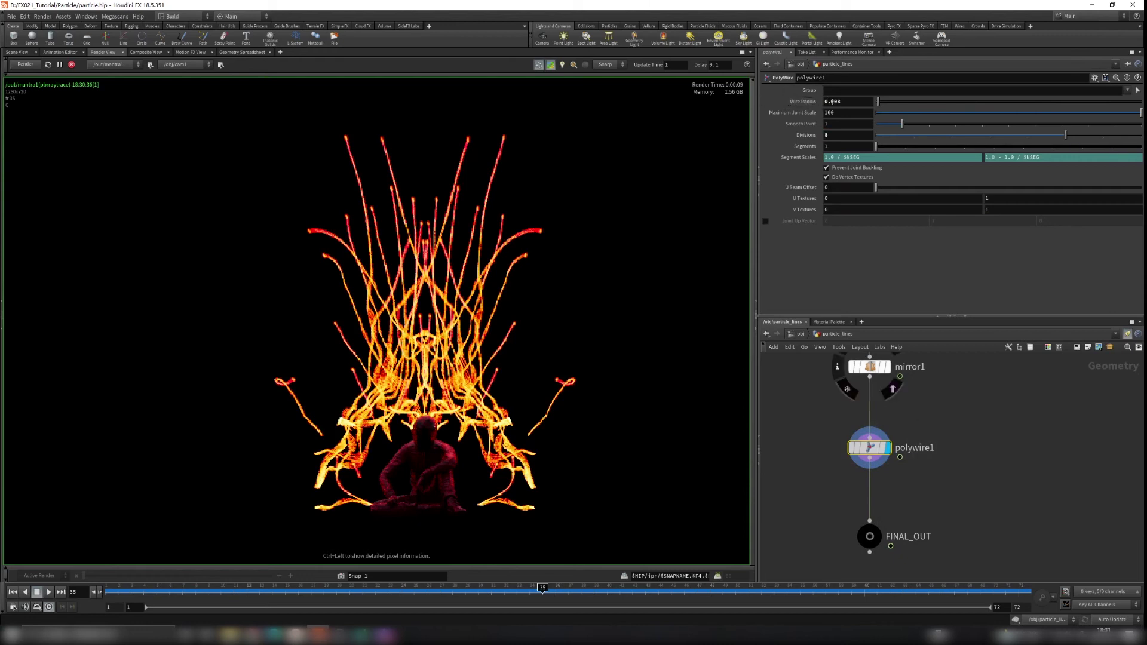
left_click(801, 333)
double_click(952, 489)
left_click_drag(800, 426, 903, 461)
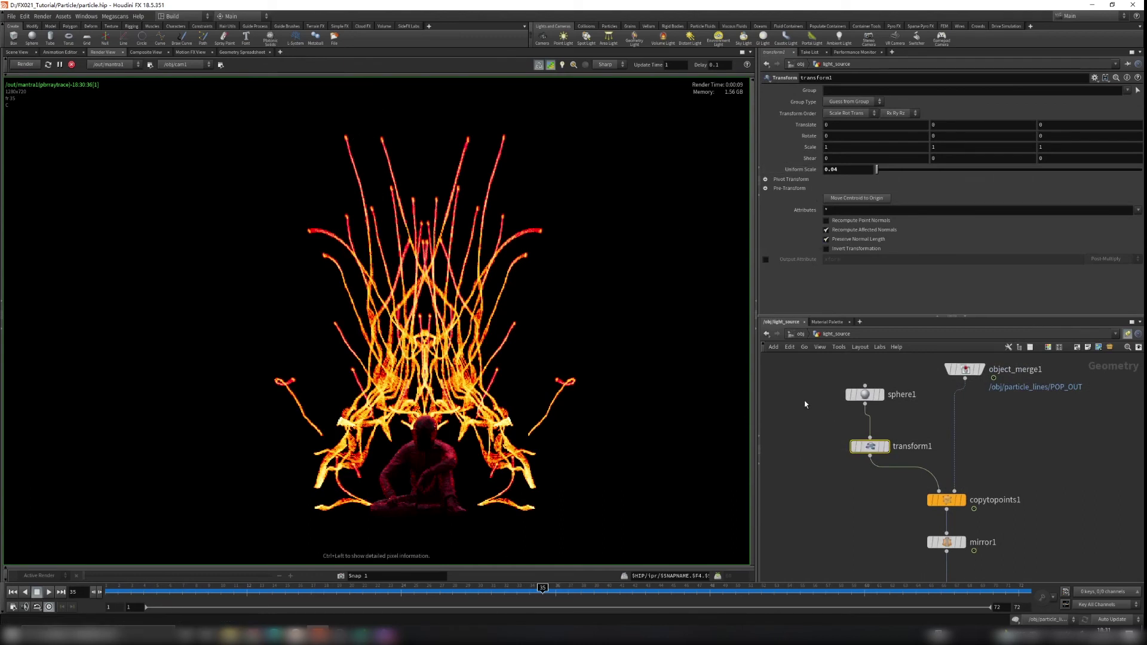
scroll(432, 448, "up", 4)
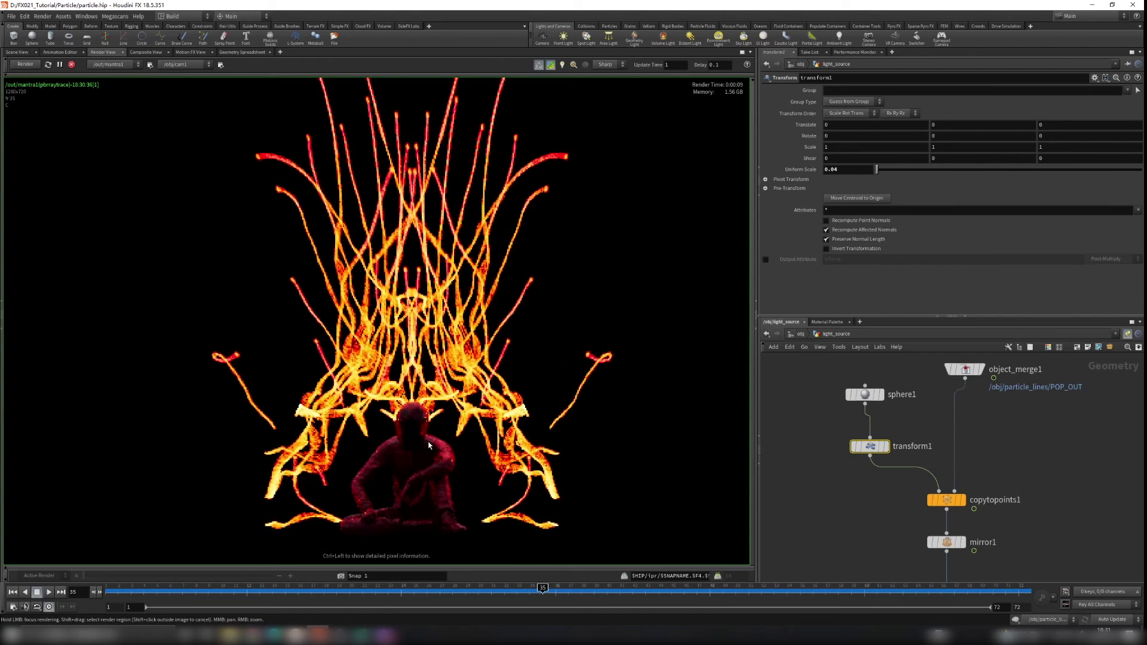
scroll(432, 448, "down", 4)
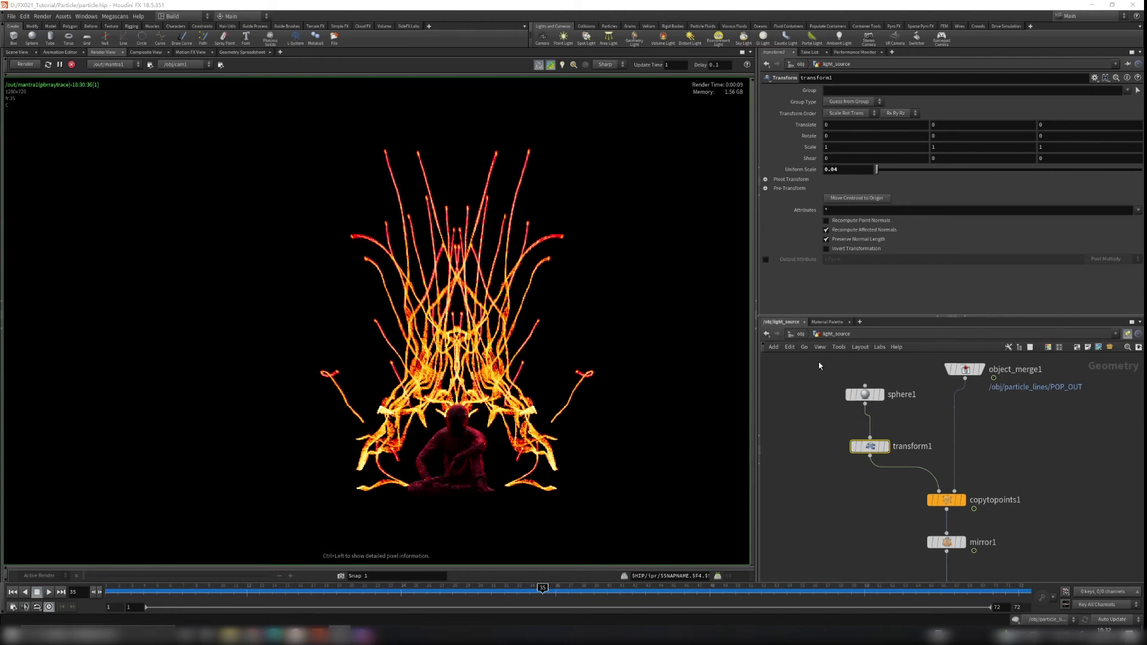
Show the obj network in the 3D scene view and disable Enable Light in Viewport for envlight1.
left_click(17, 52)
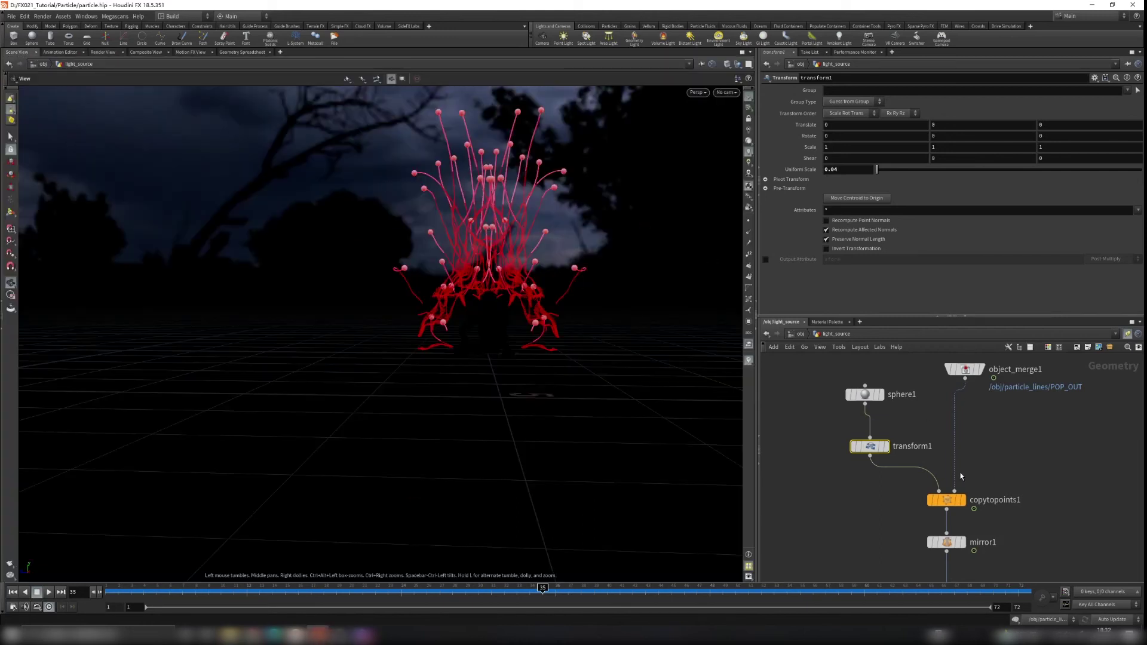
key("u")
left_click_drag(347, 126, 490, 270)
scroll(1022, 464, "down", 3)
scroll(1022, 464, "up", 4)
left_click_drag(908, 426, 1047, 514)
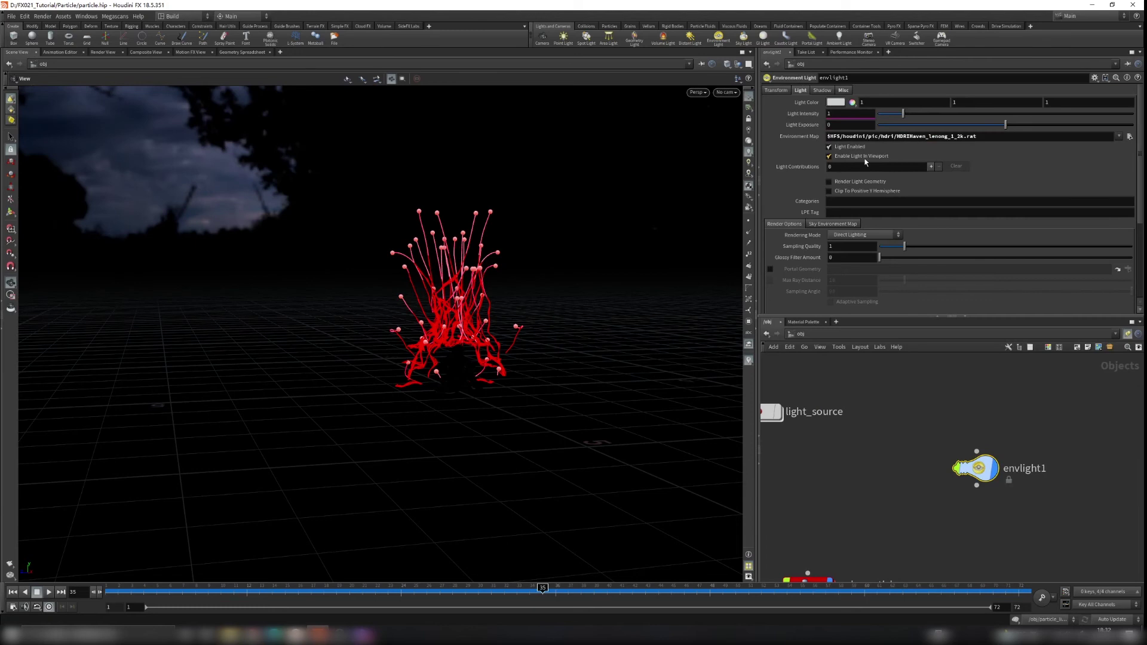
left_click(829, 157)
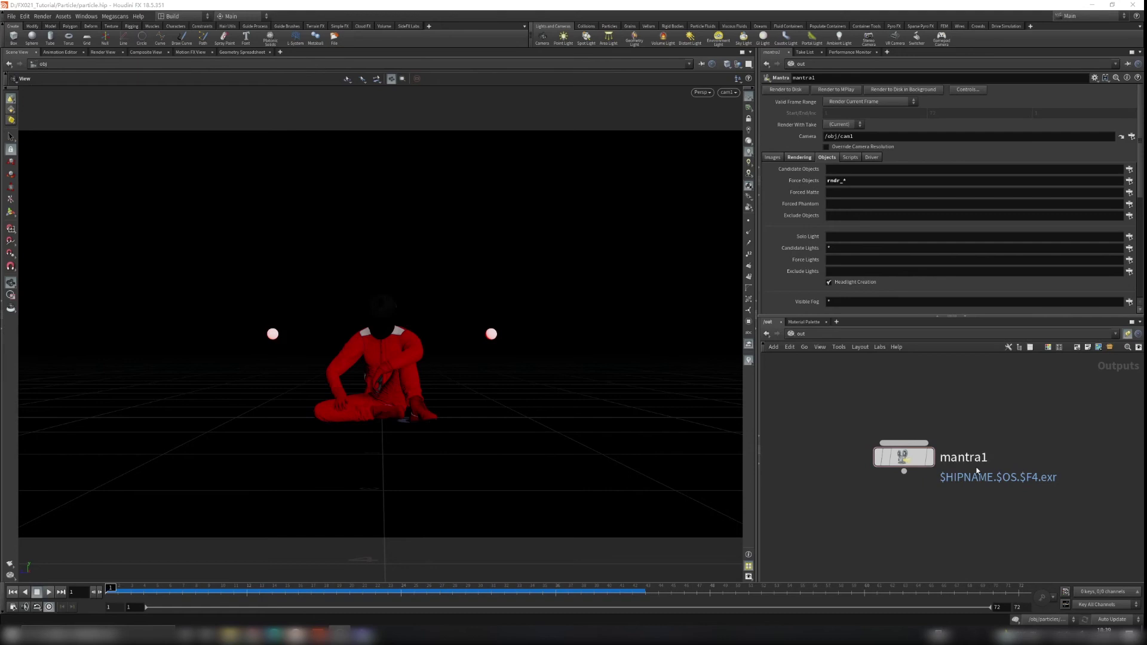
Open the image output settings of mantra1 and set its Valid Frame Range to Render Frame Range.
left_click_drag(847, 404, 988, 510)
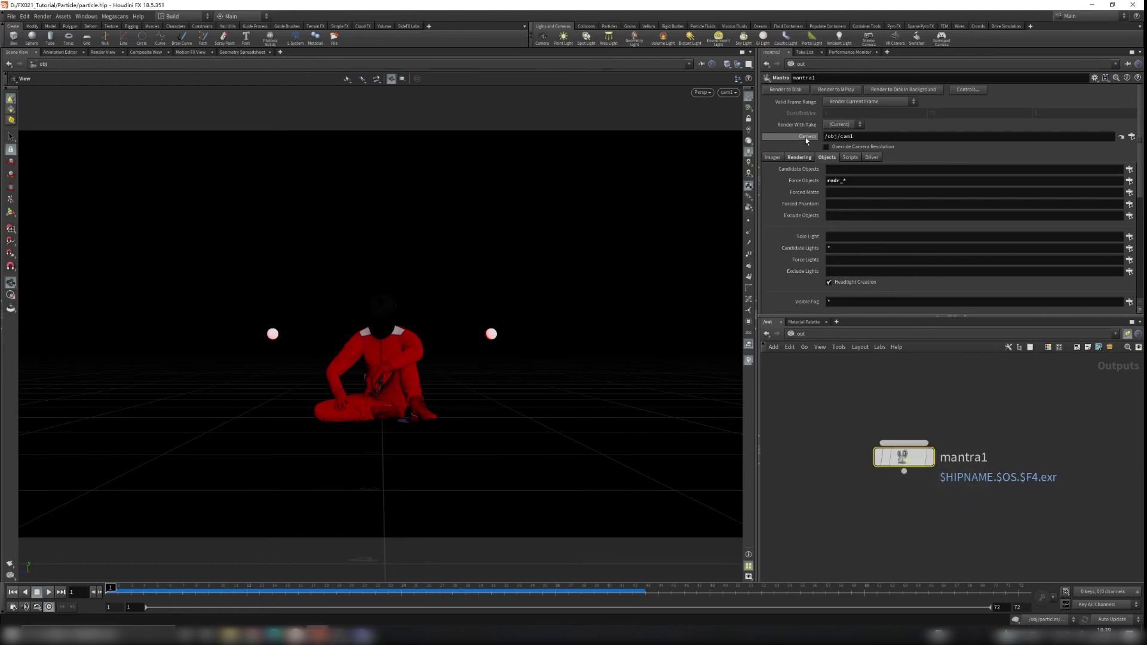
left_click(773, 157)
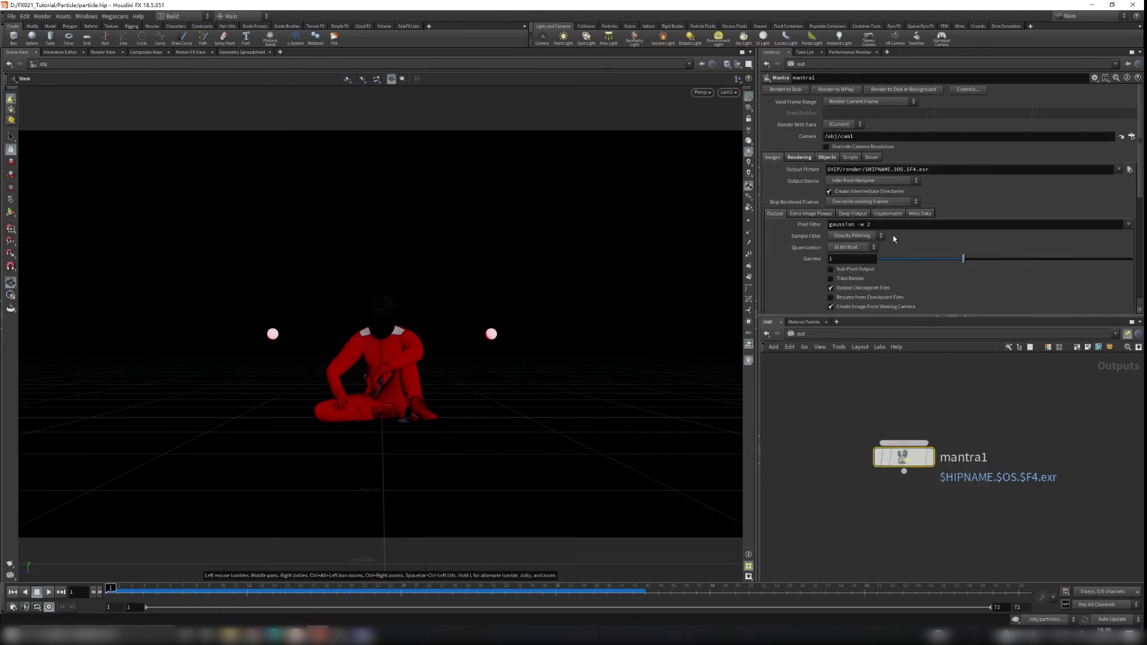
left_click(862, 102)
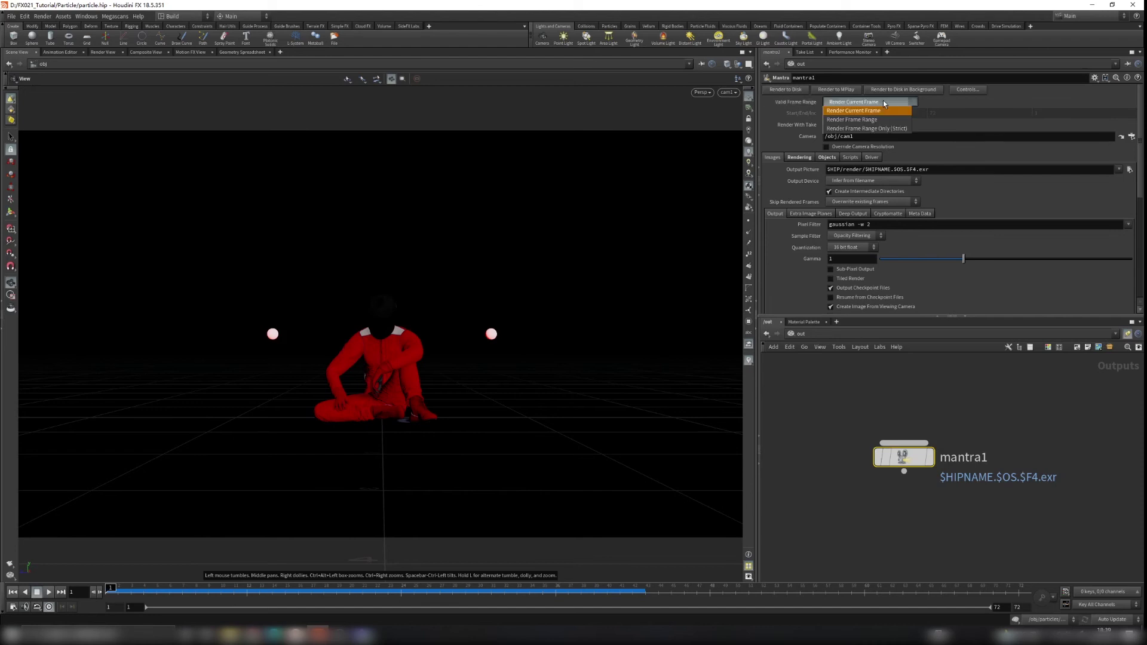
left_click(847, 120)
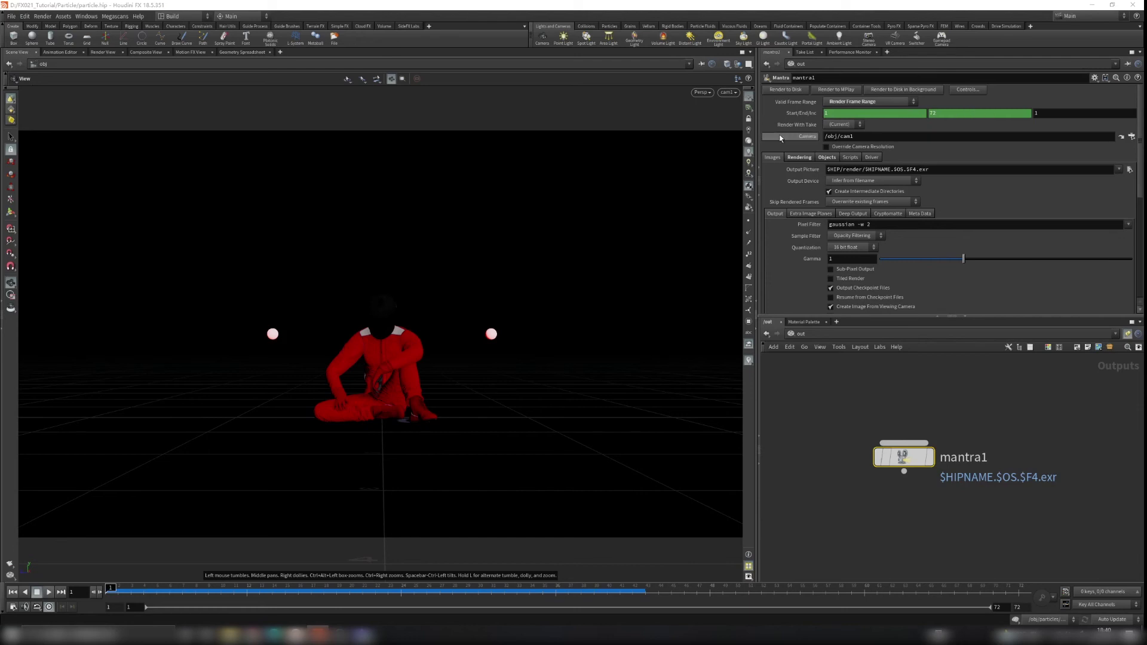
Review mantra1's camera path and the expanded Output Picture path, including its $HIP variable.
left_click(868, 137)
left_click(872, 136)
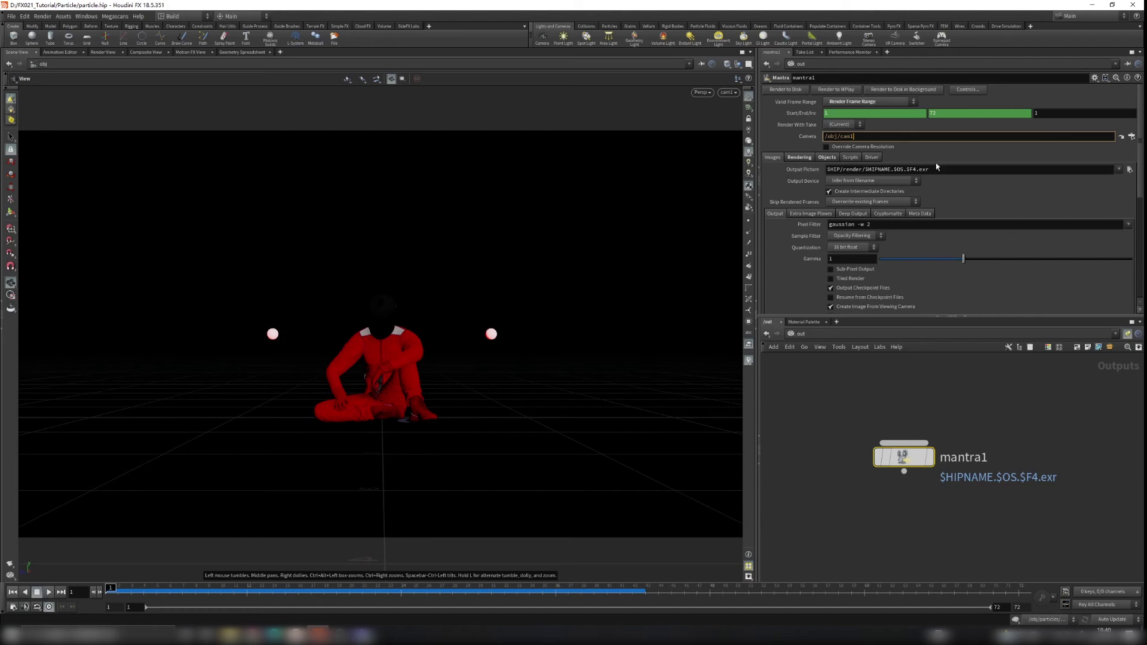
left_click(812, 172)
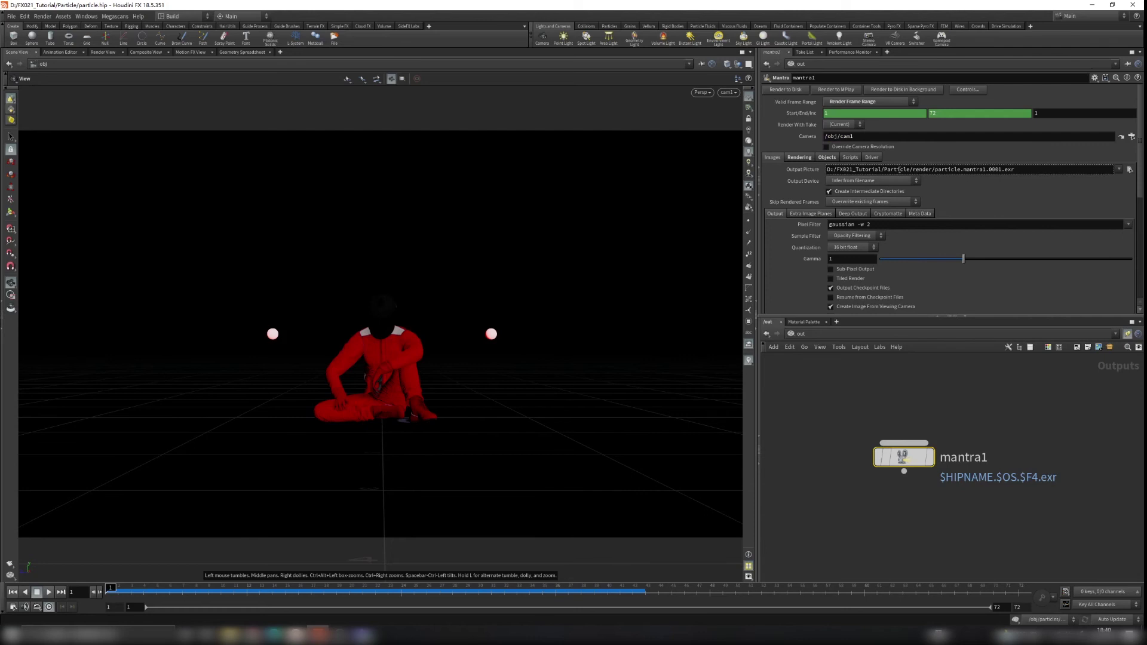
left_click_drag(828, 170, 1038, 172)
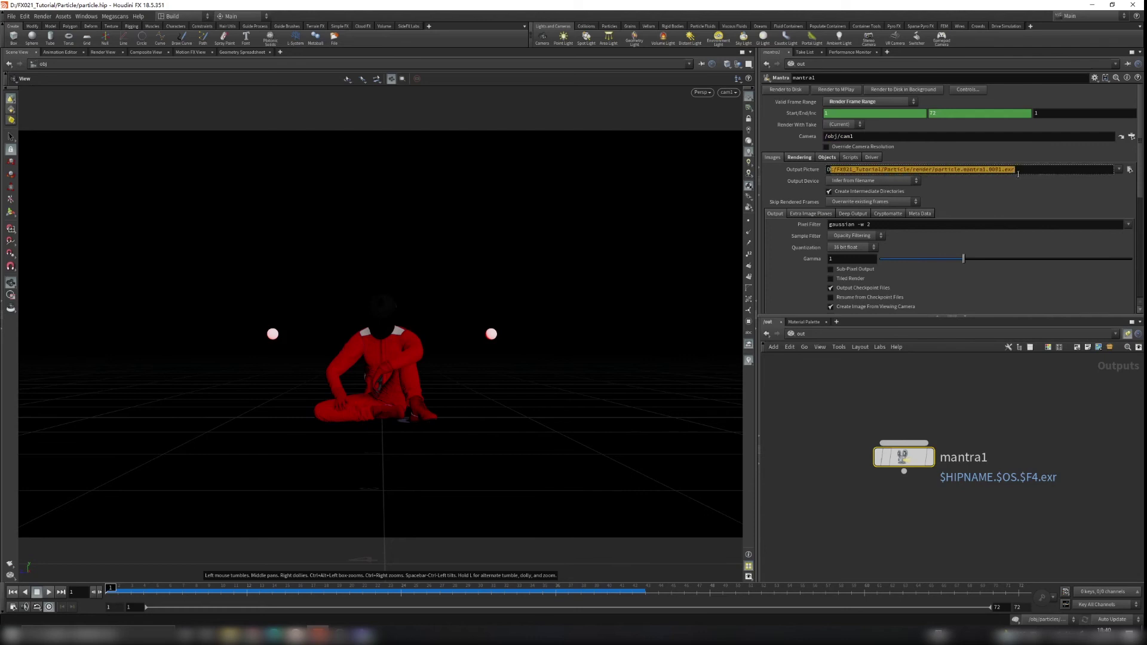
left_click(810, 171)
left_click_drag(828, 169, 841, 169)
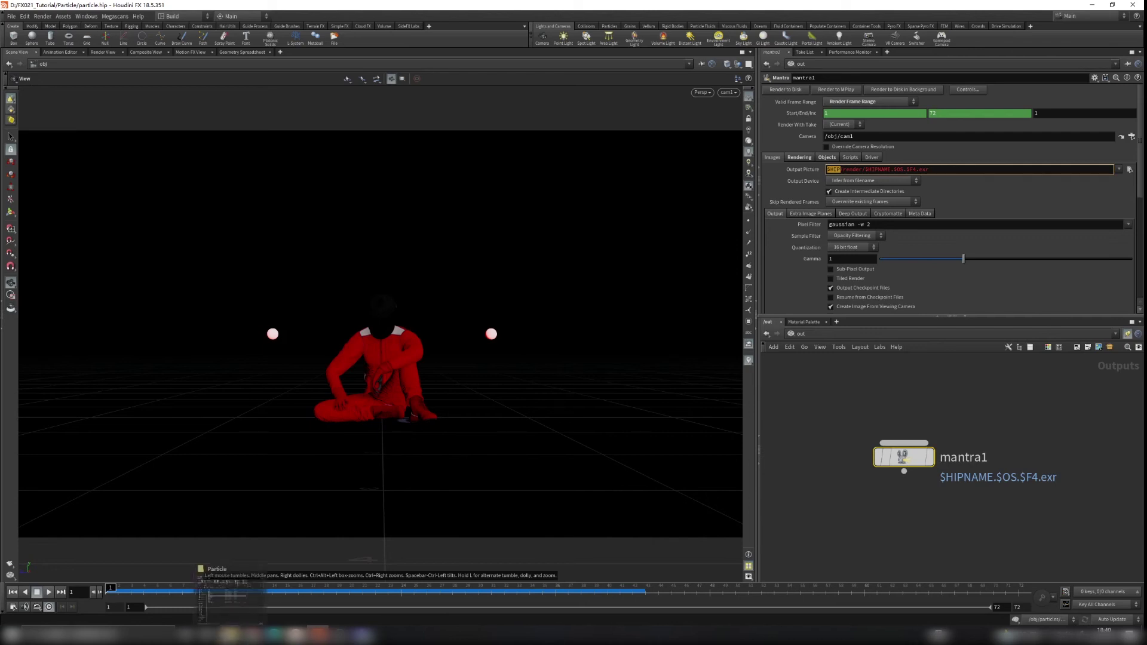
Open the project's render folder in the file explorer and render mantra1's frame range to disk.
left_click(284, 575)
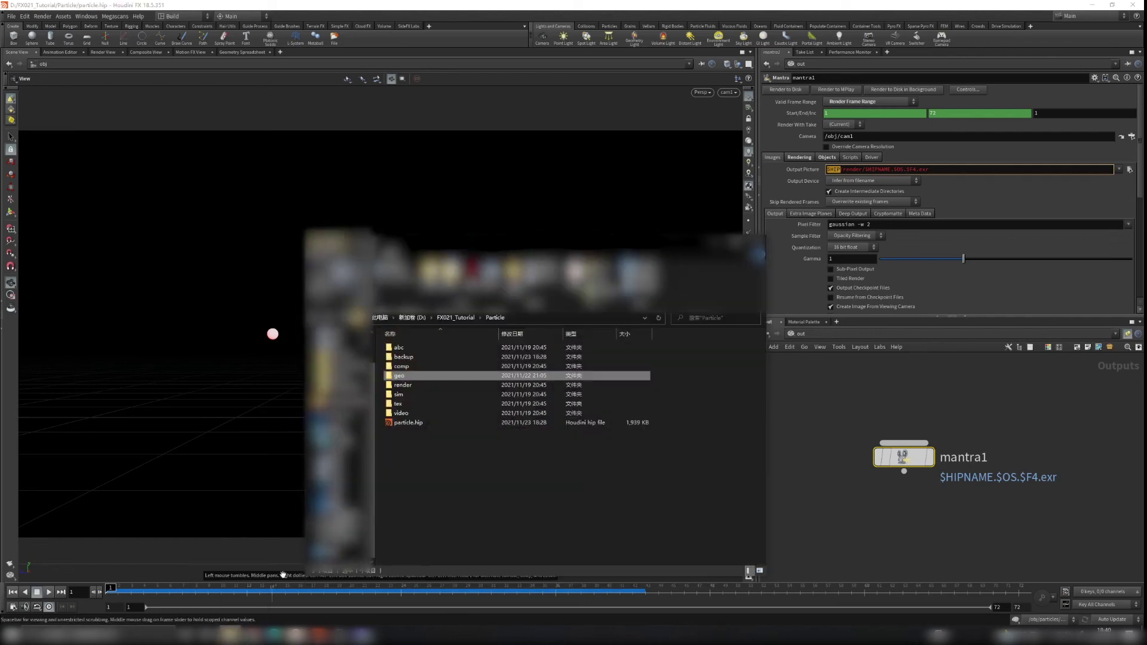
double_click(411, 386)
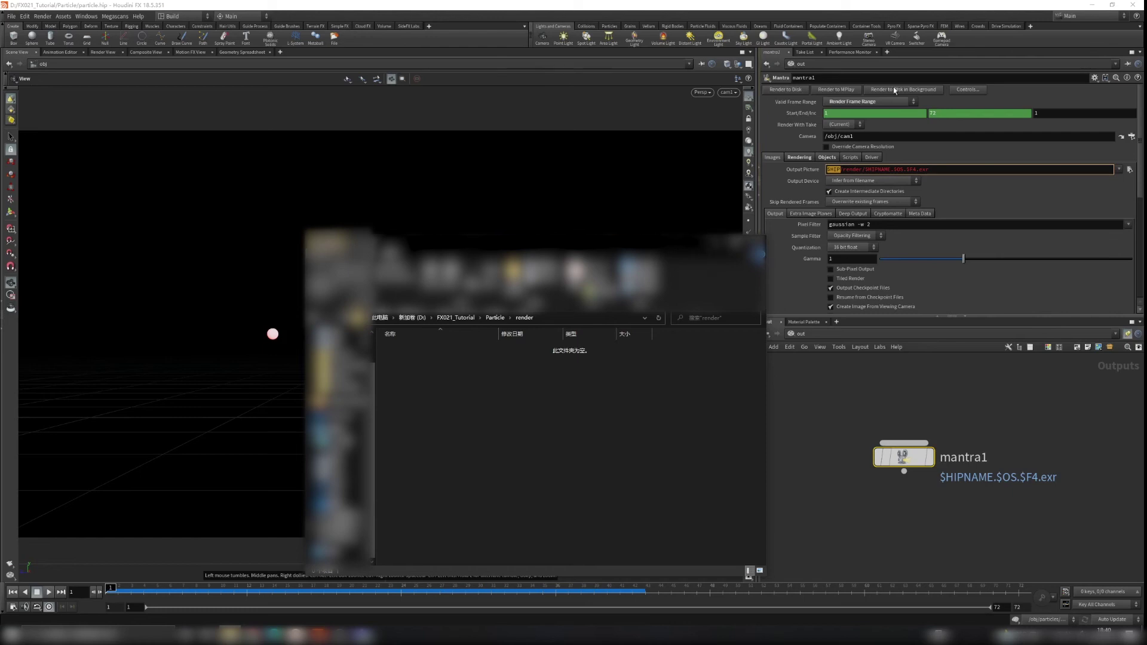
left_click(801, 90)
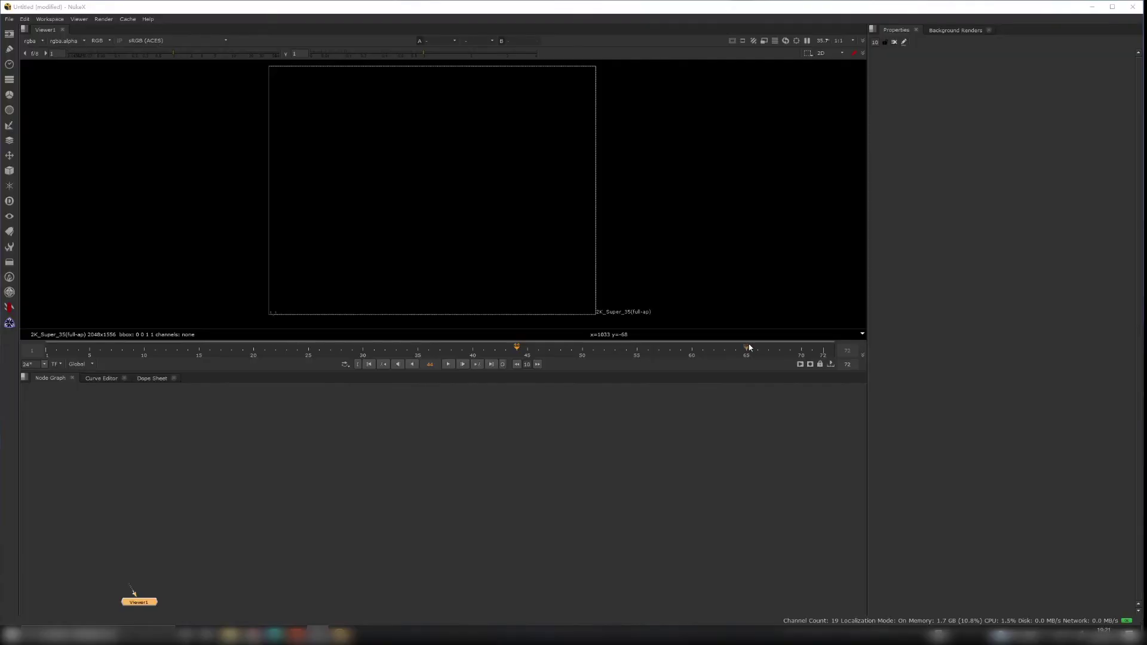
In NukeX, import the rendered EXR sequence from the Particle project's render folder and display it in Viewer1.
mouse_move(334, 470)
middle_mouse_down()
mouse_move(497, 423)
mouse_move(338, 482)
middle_mouse_up()
scroll(384, 451, "up", 2)
middle_click_drag(383, 450, 401, 454)
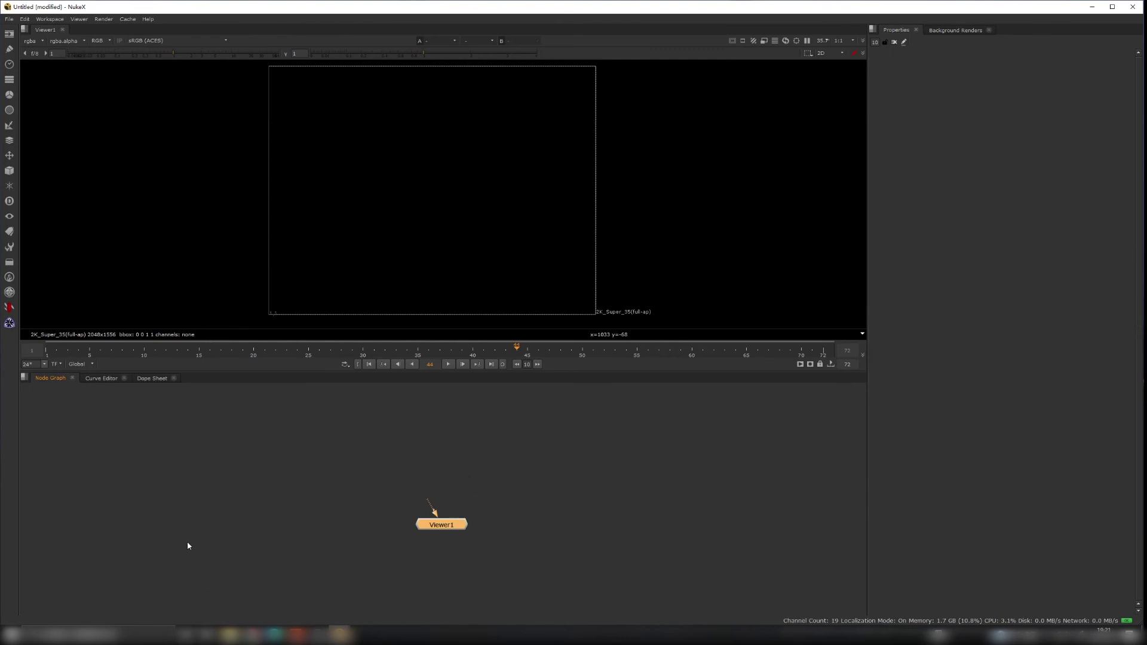
mouse_move(230, 633)
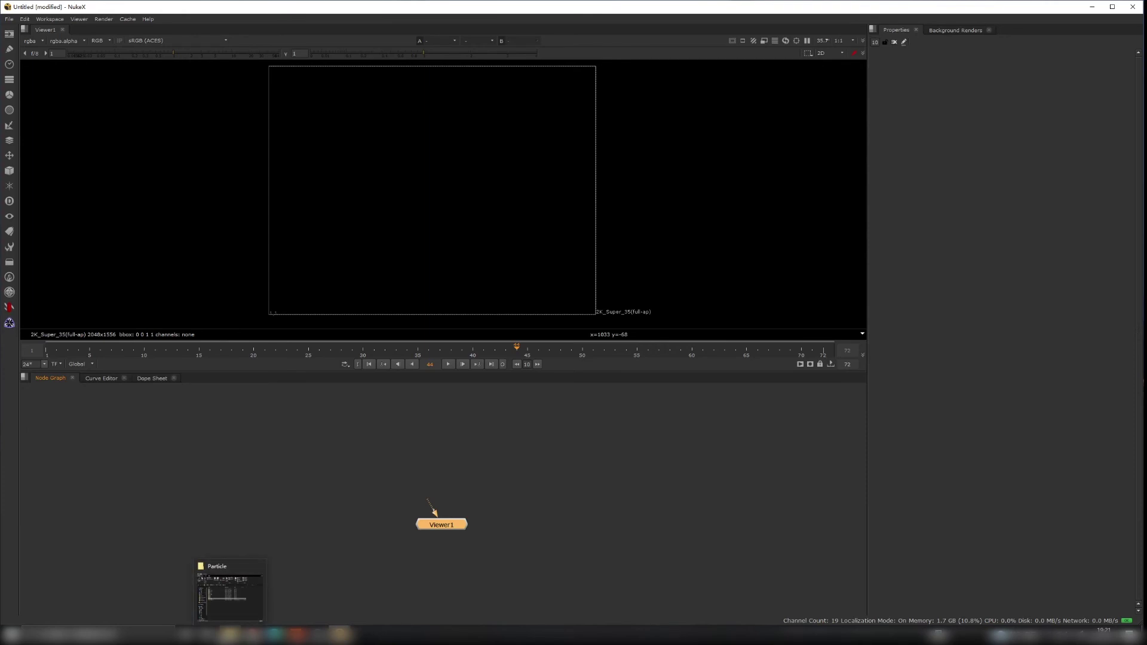
left_click(230, 634)
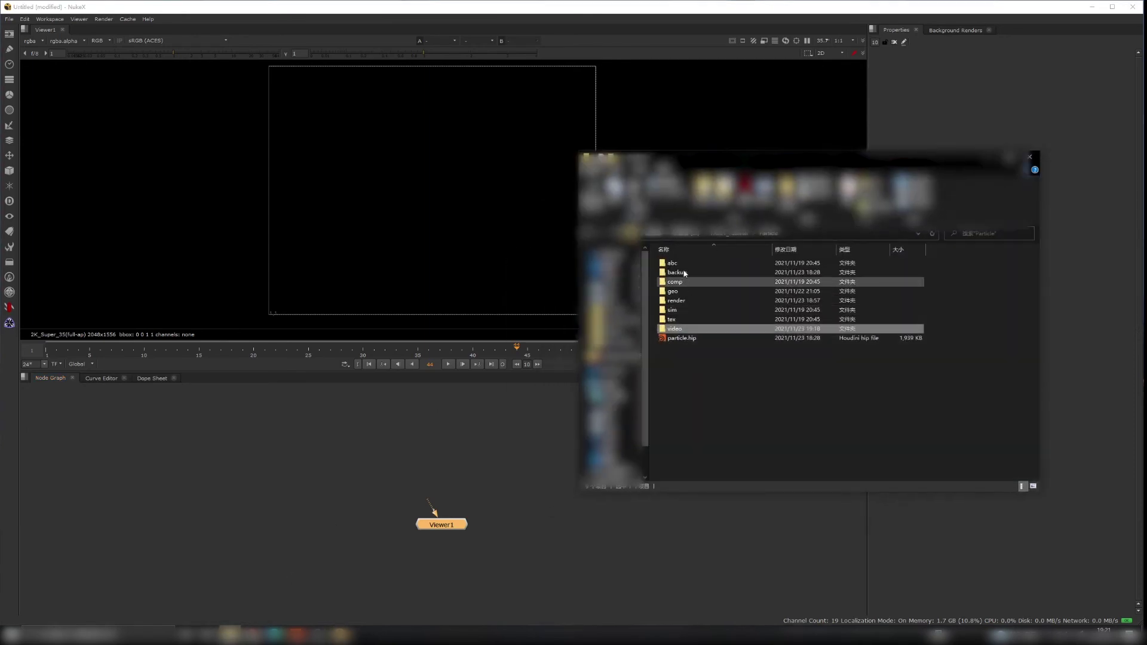
left_click(682, 301)
left_click_drag(686, 302, 459, 437)
left_click(469, 474)
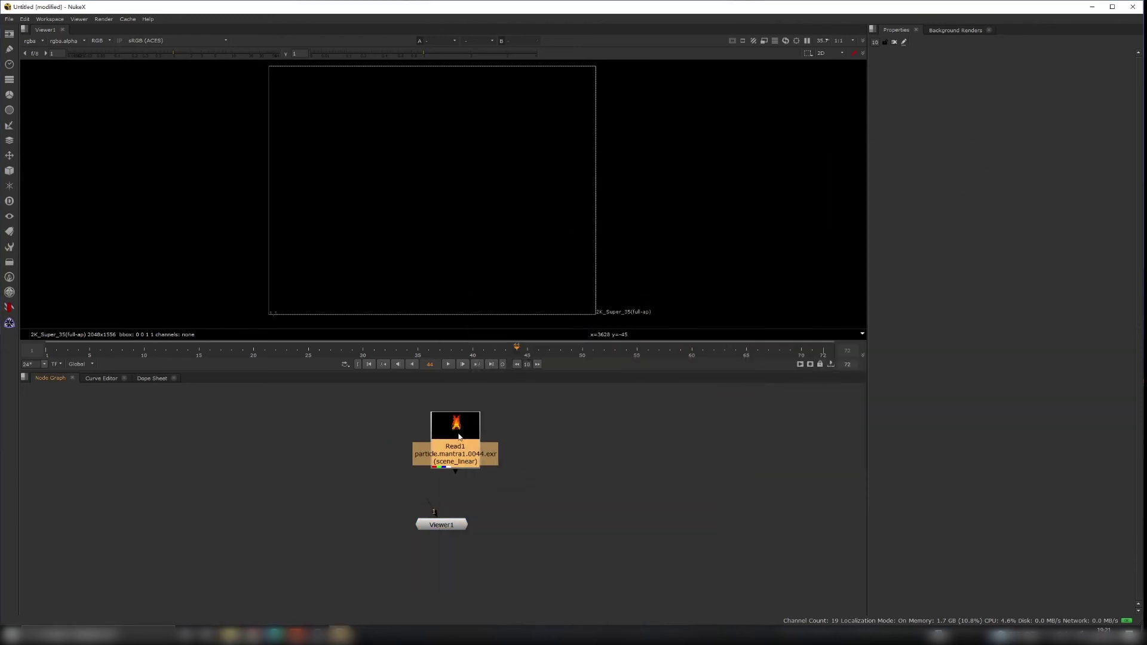
key("1")
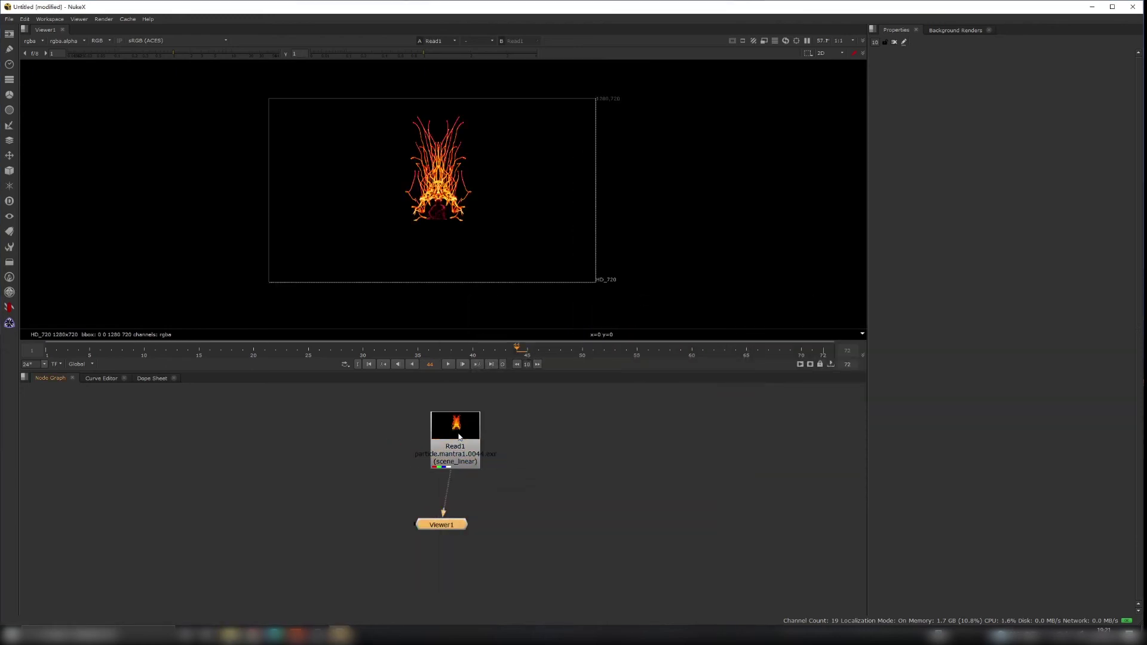
Switch to the LargeViewer workspace and arrange Read1 directly above Viewer1 with room between them for more nodes.
left_click(48, 19)
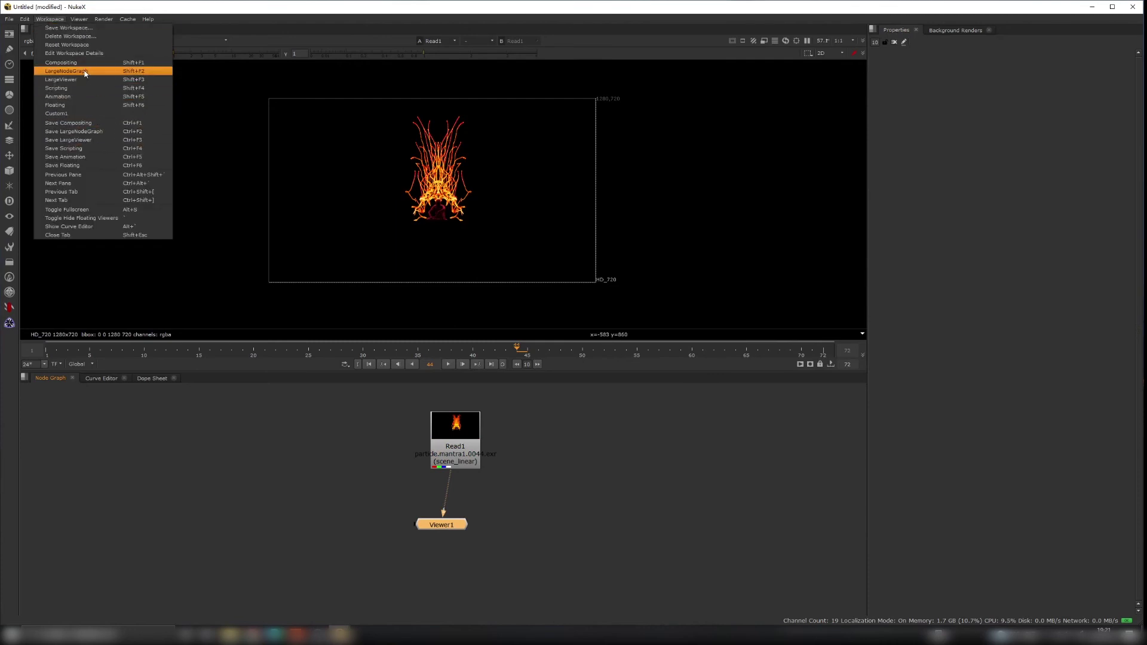
left_click(66, 79)
key("f")
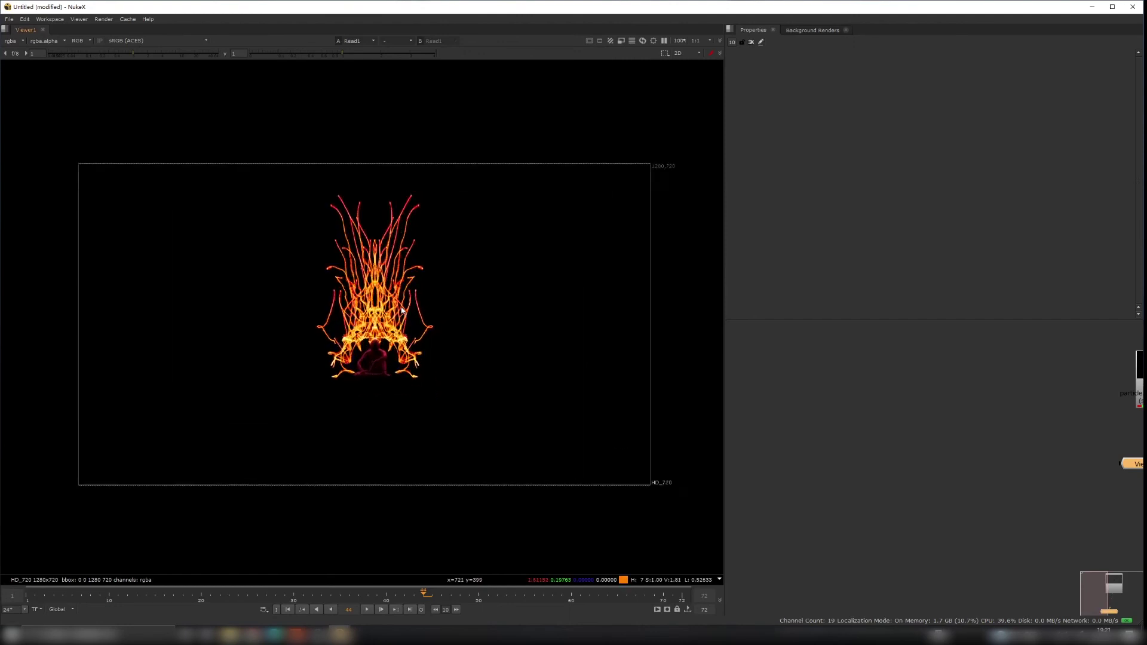
key("f")
middle_click_drag(1024, 491, 958, 487)
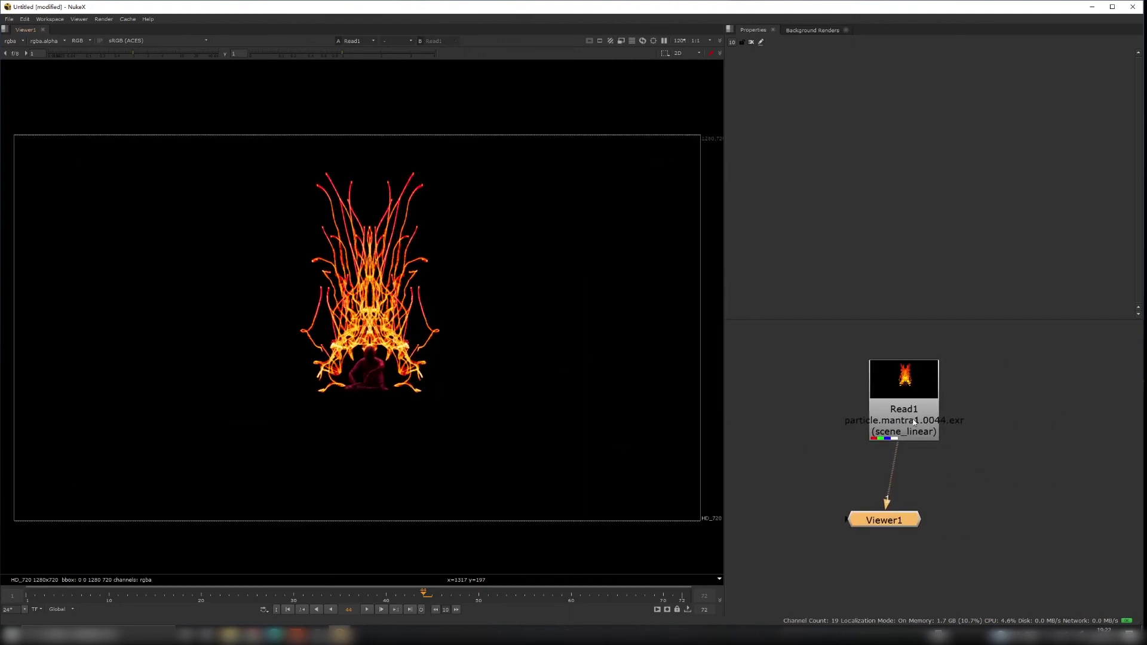
left_click_drag(930, 454, 904, 455)
left_click_drag(887, 521, 880, 567)
left_click(916, 494)
Insert a ColorCorrect node between Read1 and Viewer1.
left_click(898, 438)
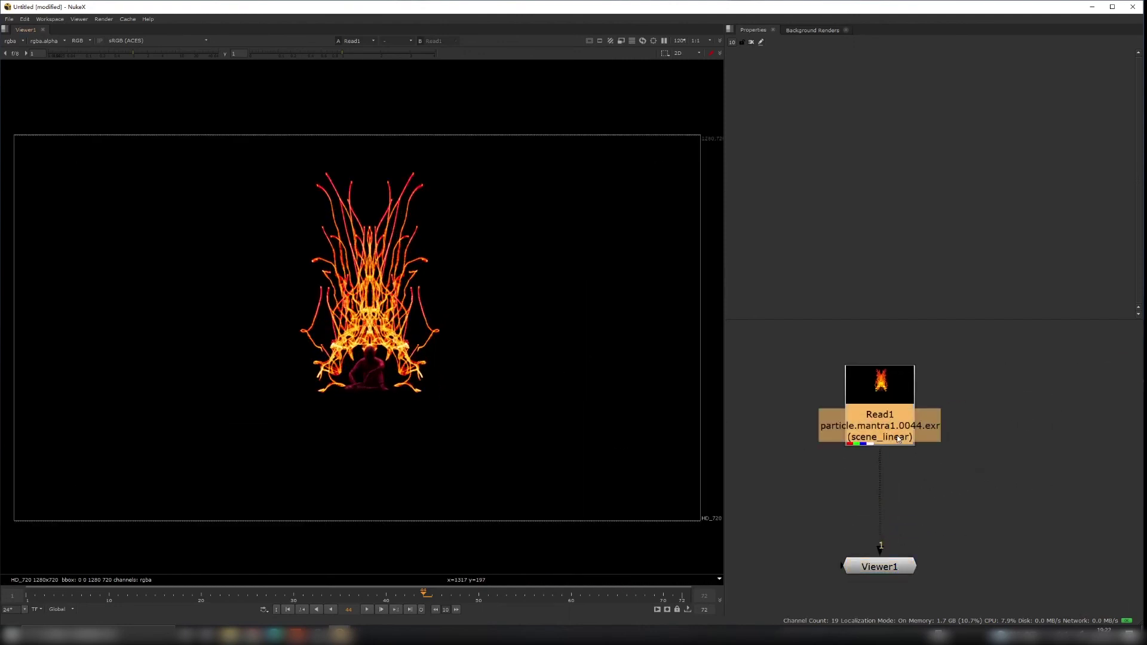
key("Tab")
type("colorc")
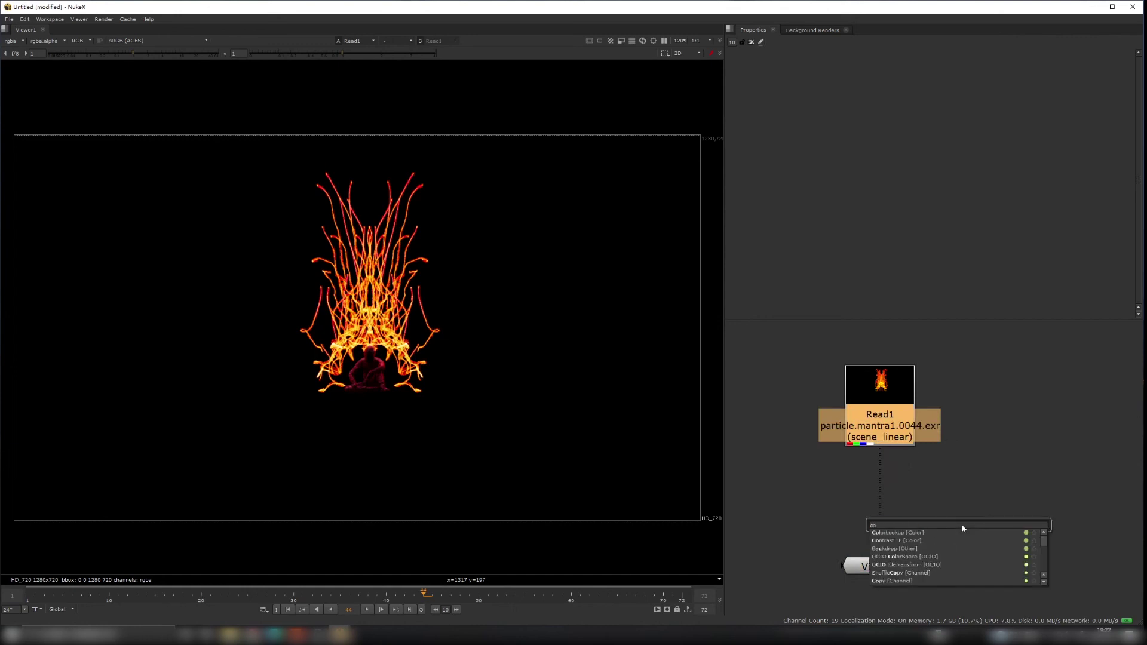
key("Down")
key("Down")
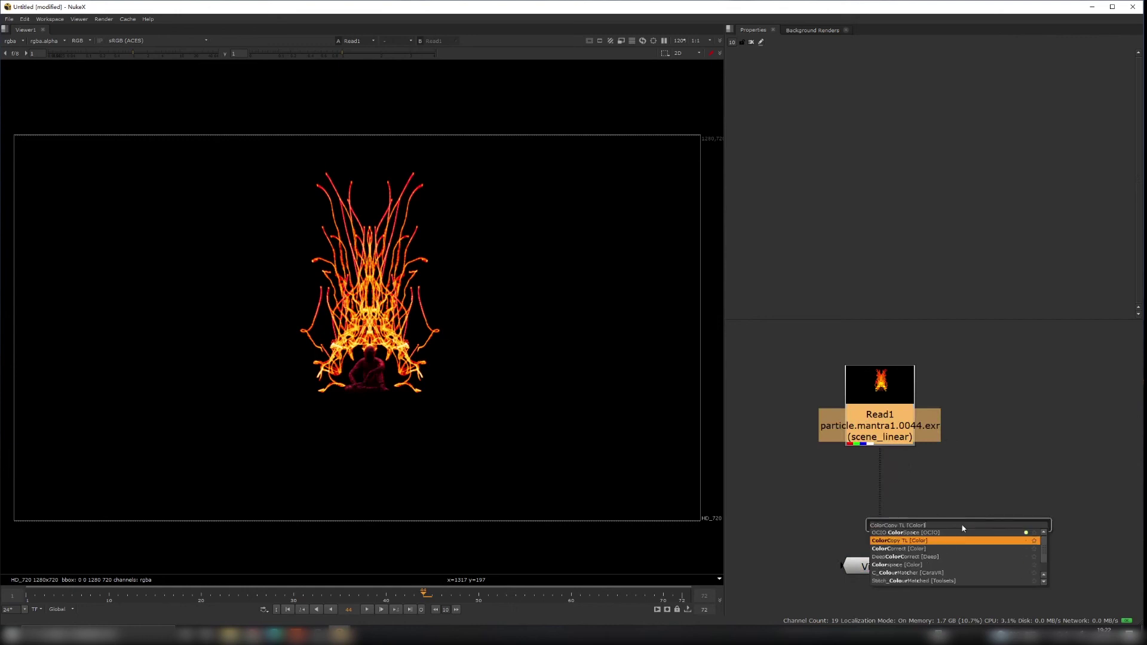
key("Return")
left_click_drag(892, 468, 892, 473)
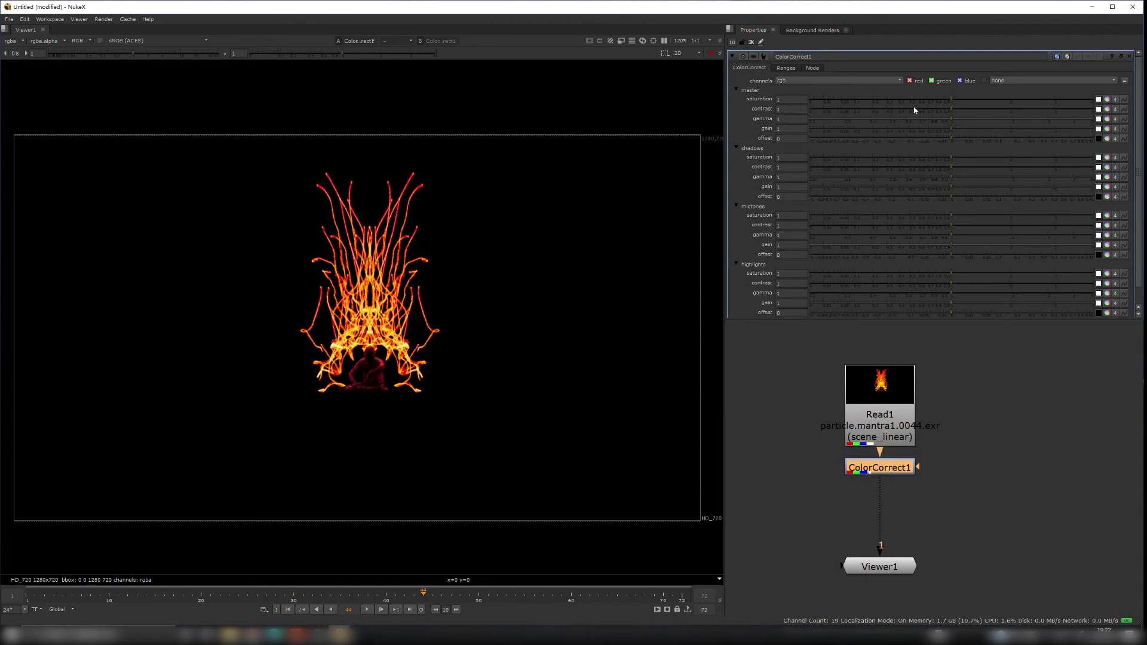
Raise ColorCorrect1's master gamma to about 1.09.
left_click_drag(954, 104, 1037, 128)
scroll(882, 218, "down", 1)
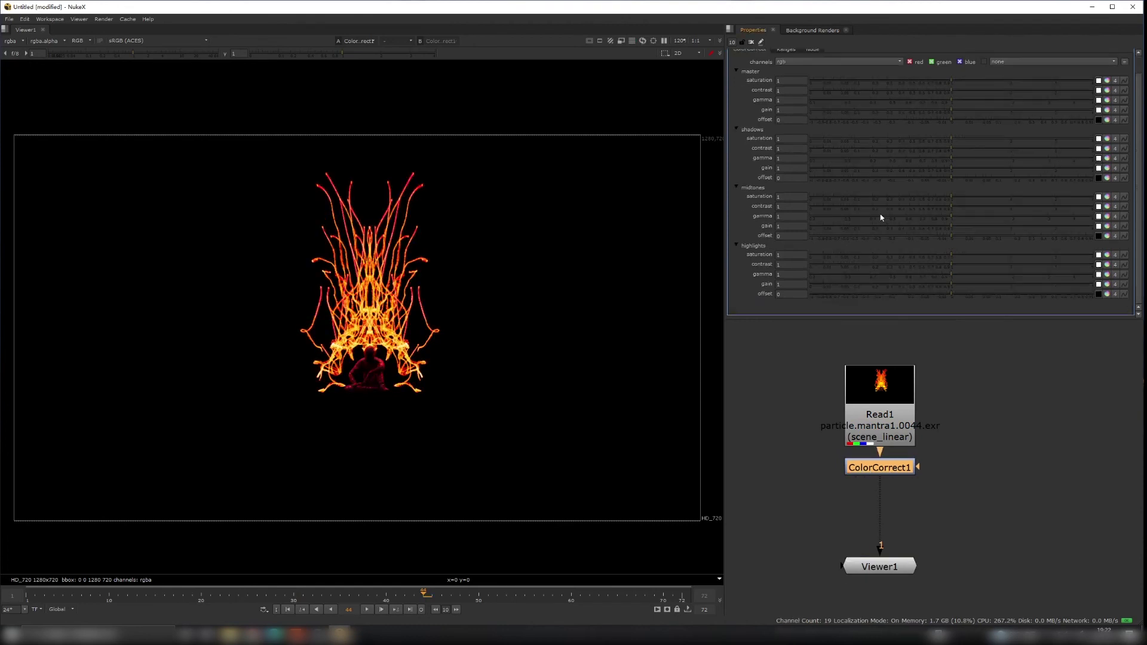
scroll(865, 171, "up", 1)
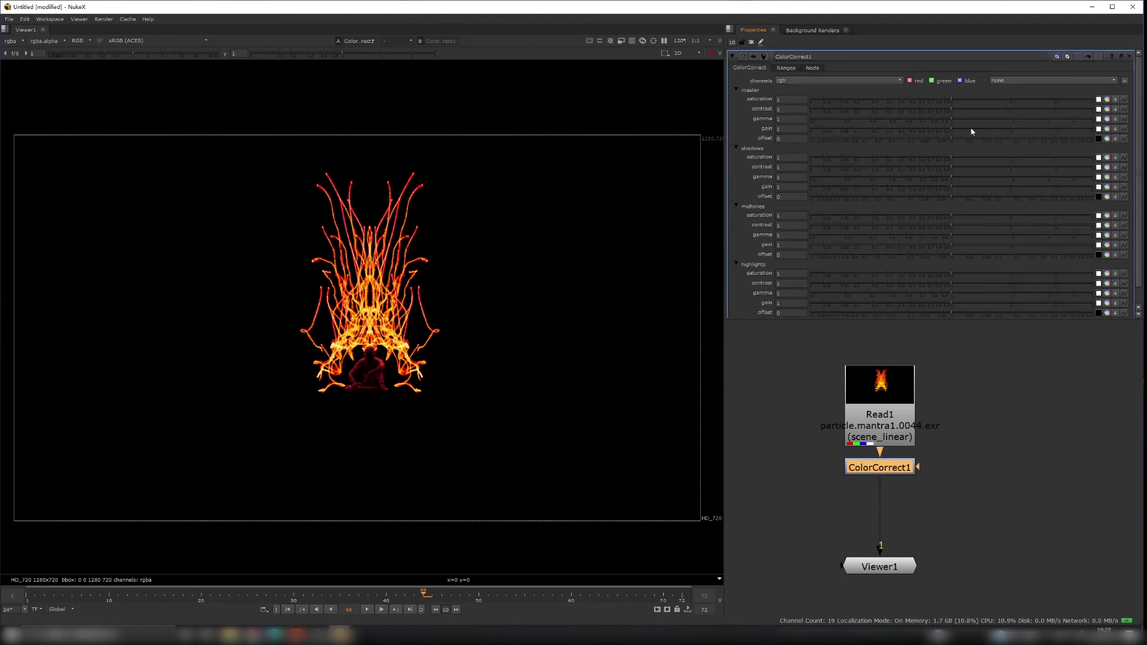
mouse_move(953, 122)
left_mouse_down()
mouse_move(1014, 122)
mouse_move(955, 134)
left_mouse_up()
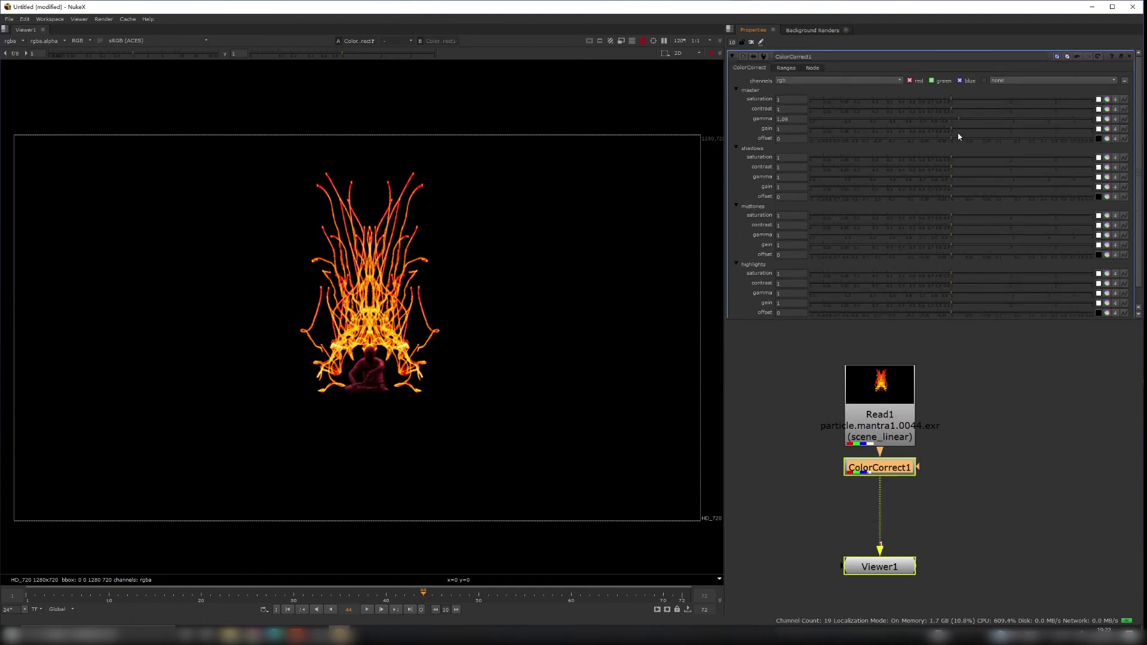
Make room below ColorCorrect1 and insert a Grade node between it and Viewer1.
middle_click_drag(972, 514, 978, 389)
left_click_drag(876, 466, 890, 506)
key("Tab")
type("grad")
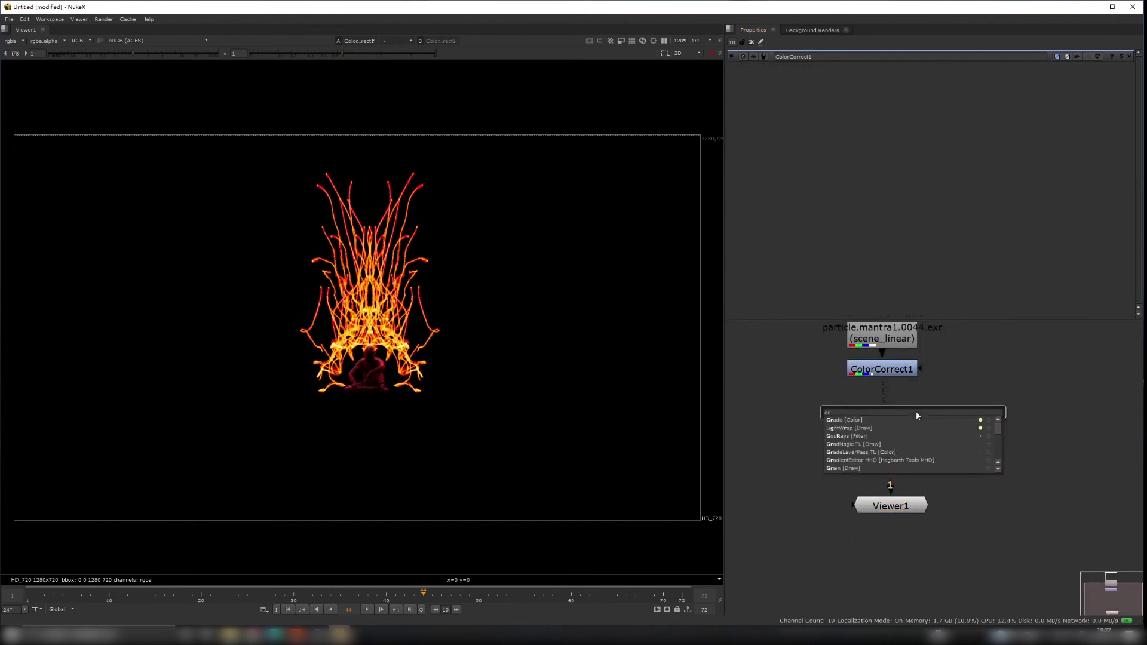
key("Return")
left_click_drag(916, 412, 882, 410)
left_click_drag(953, 93, 976, 92)
Try a standard Glow filter node inserted between Grade1 and Viewer1.
middle_click_drag(939, 466, 936, 423)
left_click(936, 423)
key("Tab")
type("glow")
key("Down")
key("Down")
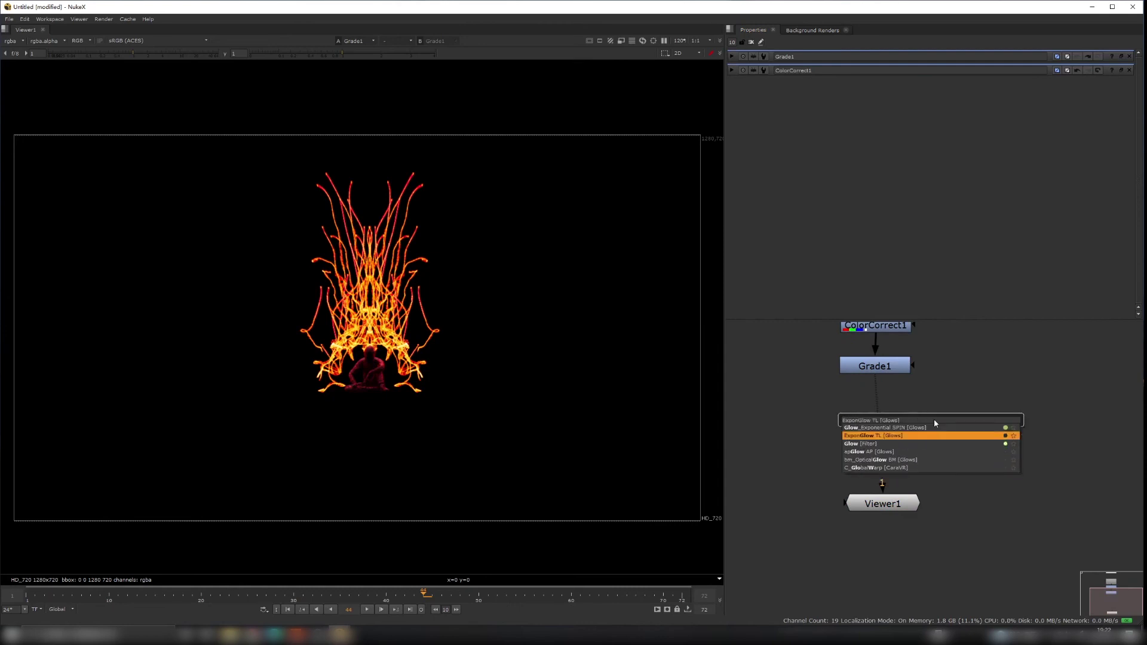
key("Return")
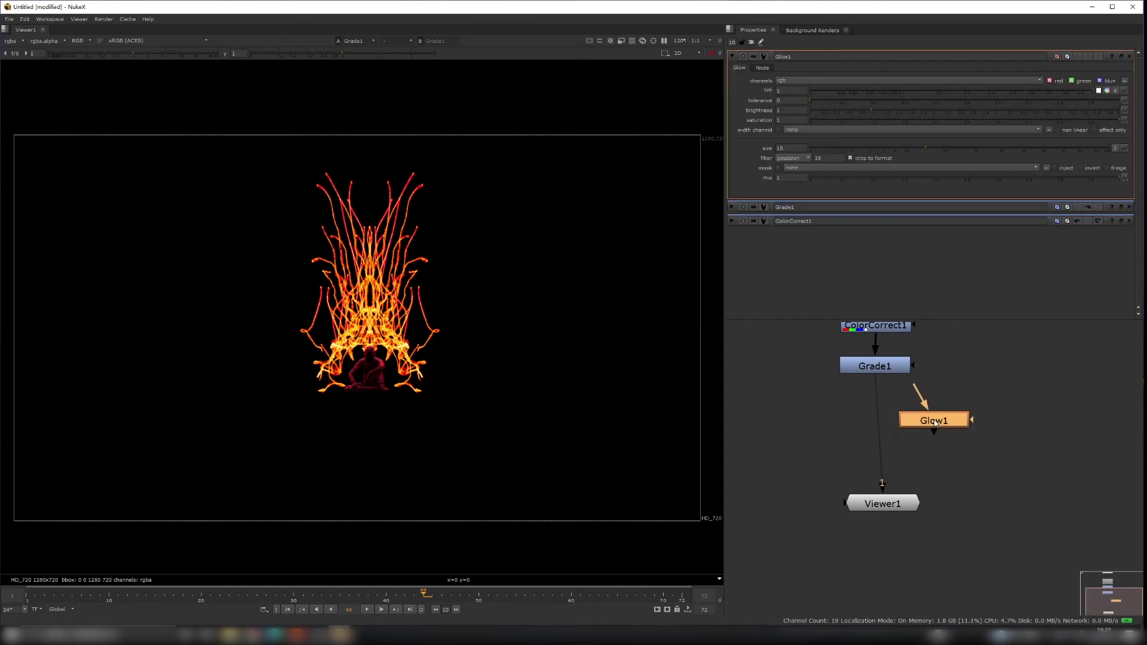
left_click_drag(936, 423, 822, 438)
Replace Glow1 with a Glow_Exponential node whose img input comes from Grade1 and whose output feeds Viewer1.
key("Tab")
type("glow")
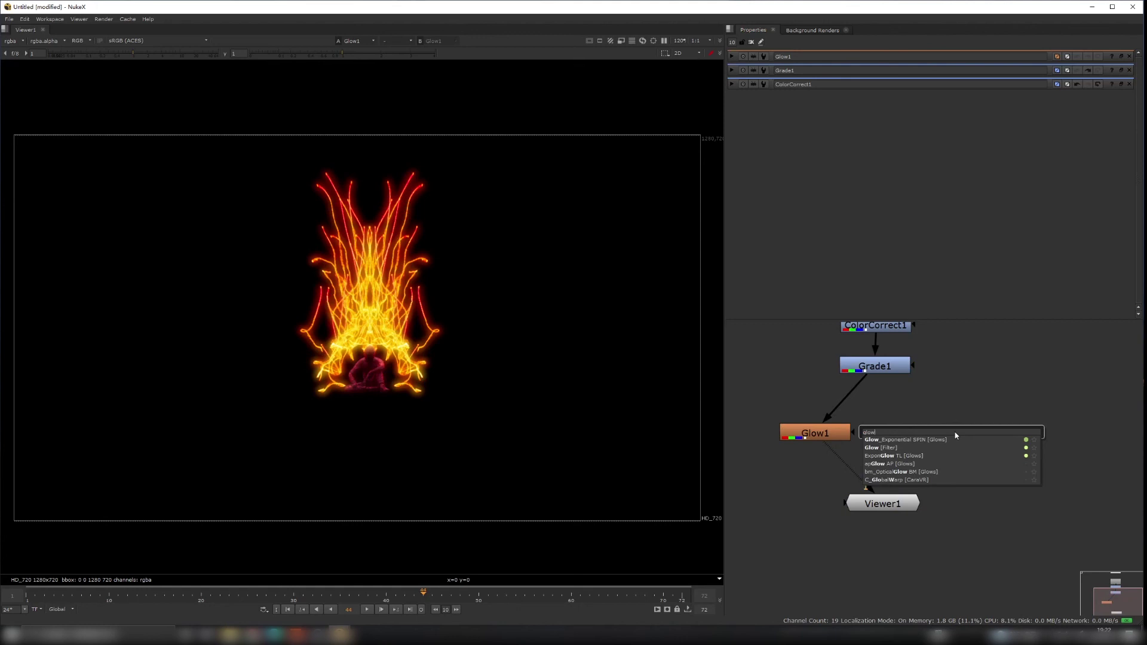
key("Down")
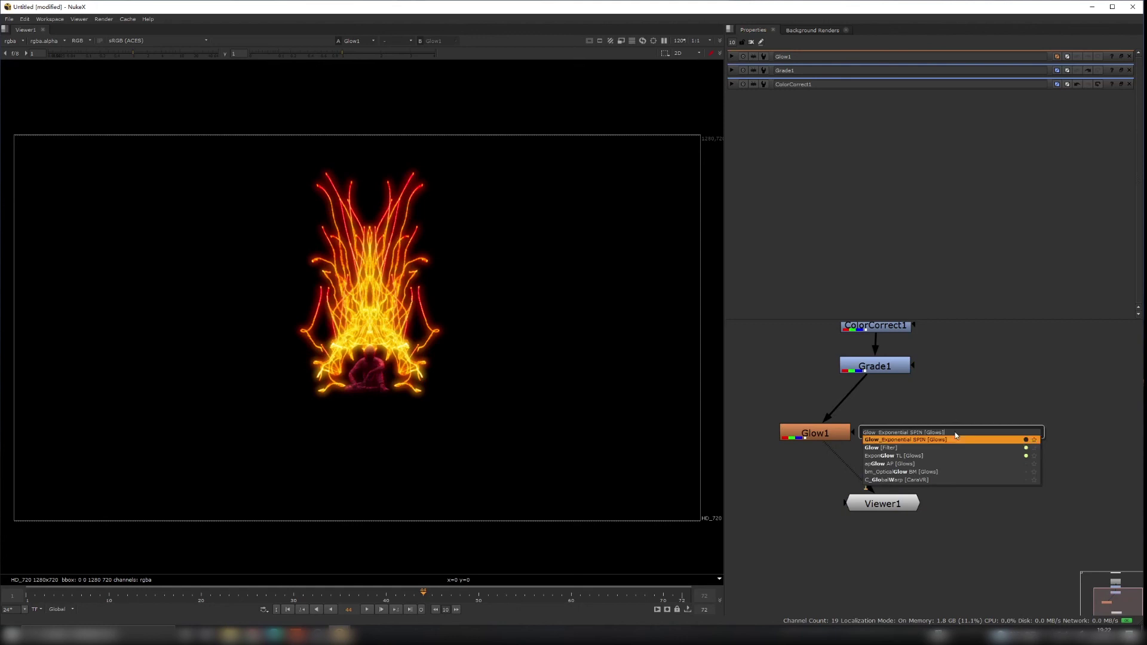
key("Return")
left_click_drag(954, 432, 905, 445)
left_click_drag(820, 434, 762, 446)
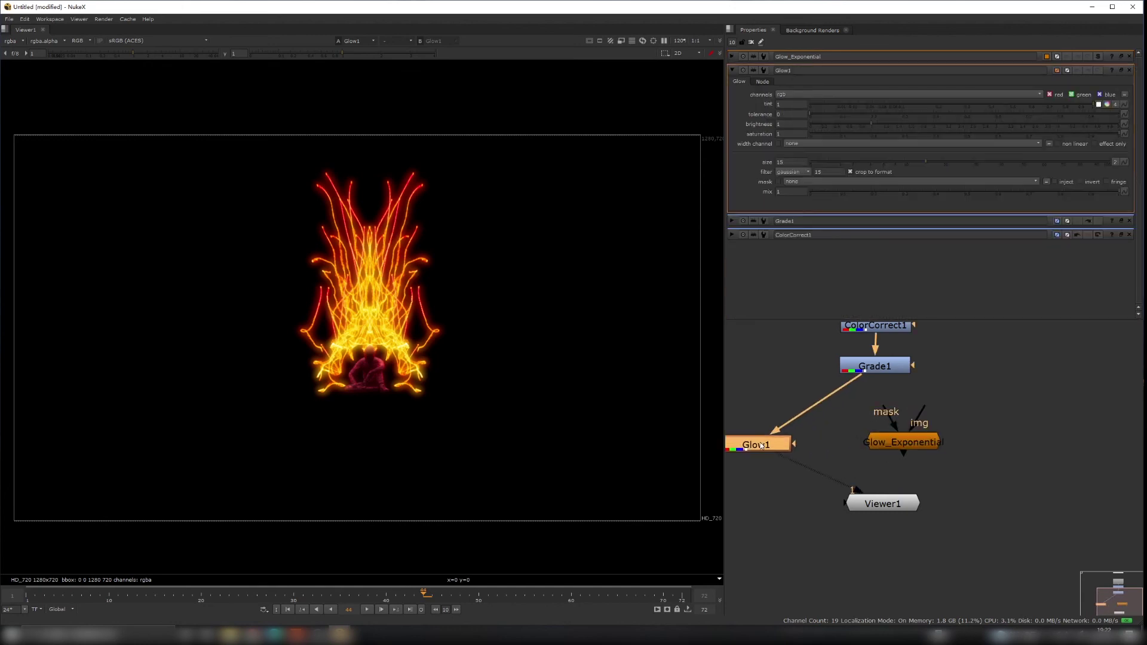
key("Delete")
double_click(911, 437)
left_click_drag(912, 437, 883, 446)
Set Glow_Exponential's size to 6.4, intensity to 0.96 and falloff to 0.494.
scroll(209, 211, "up", 2)
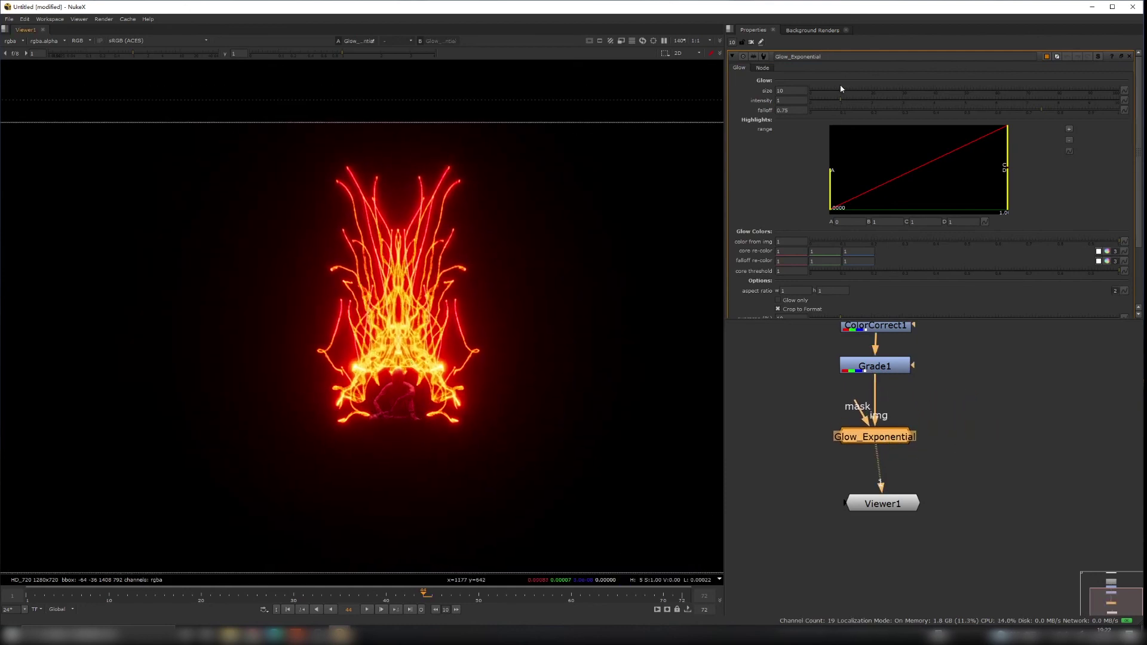
left_click(812, 94)
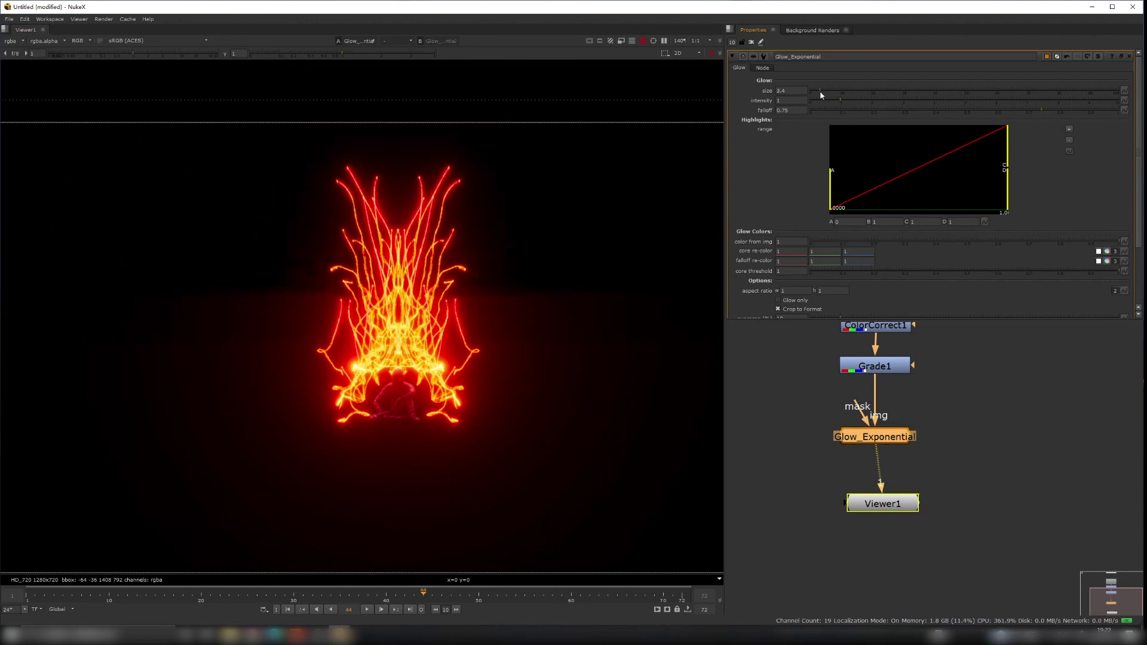
left_click(829, 94)
left_click(889, 103)
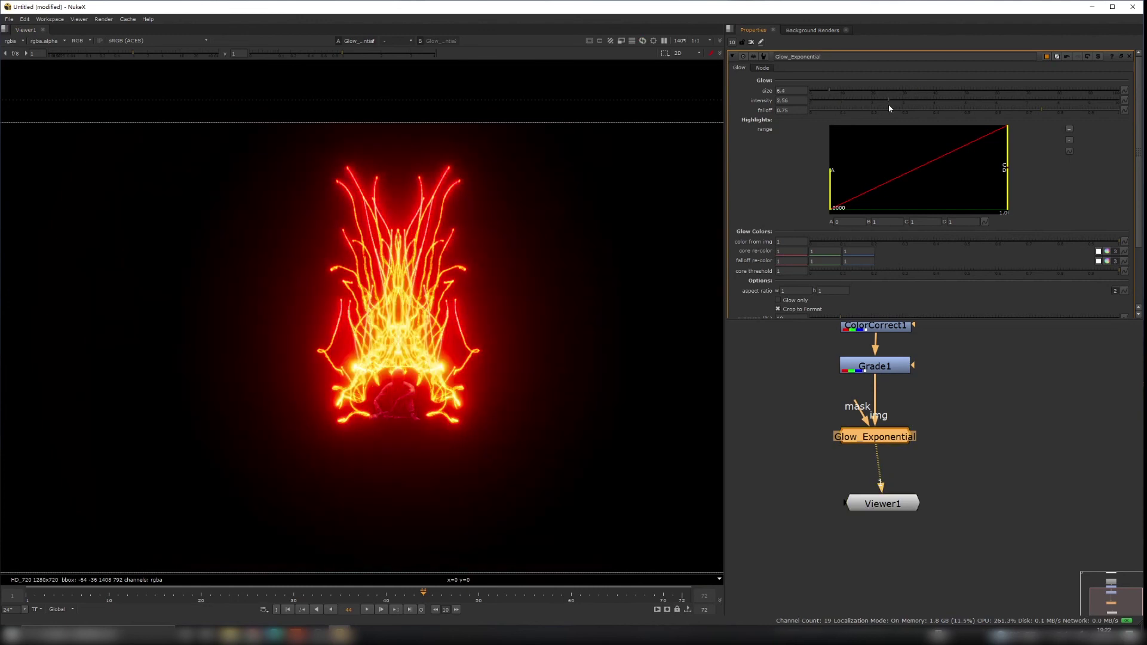
left_click_drag(889, 106, 840, 116)
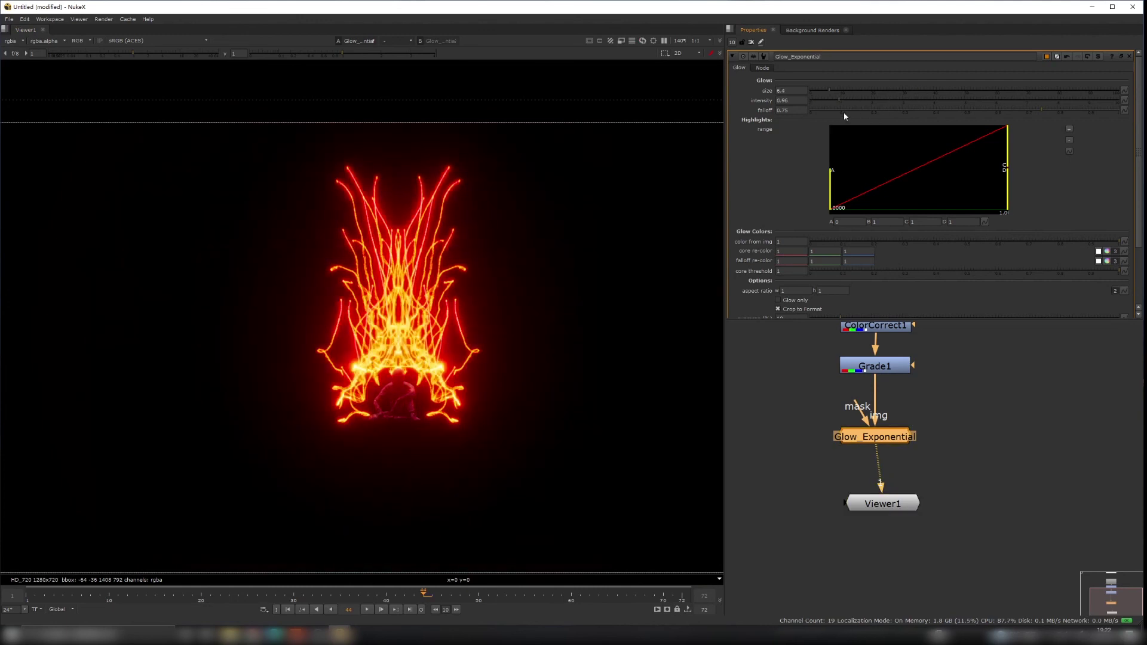
left_click_drag(1039, 109, 950, 109)
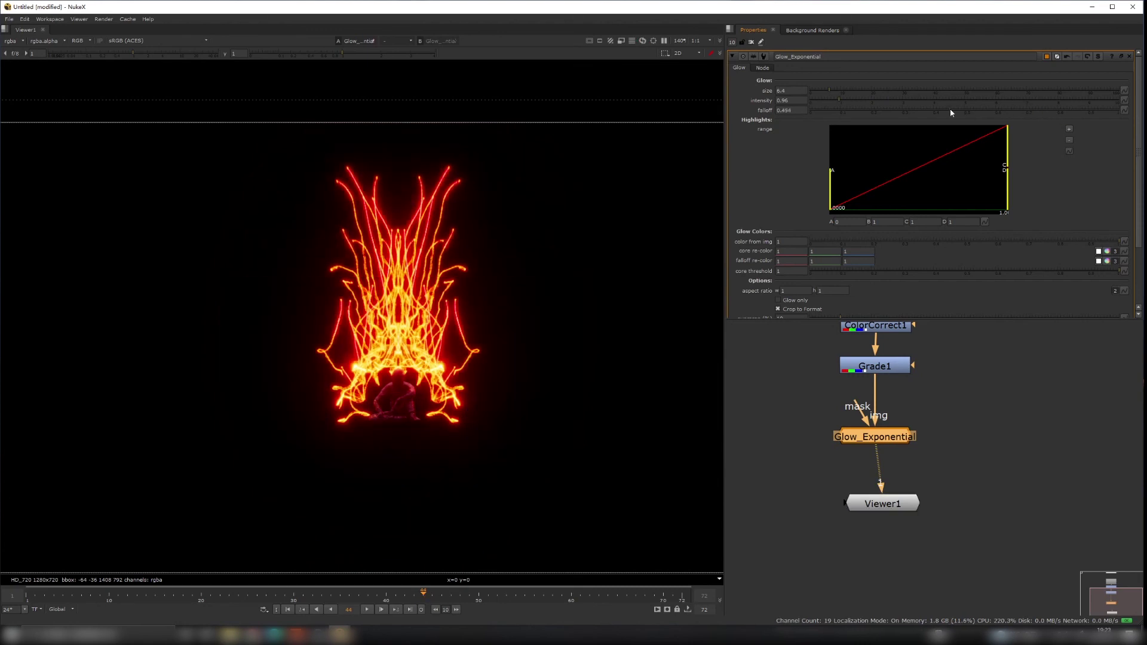
Play the glowing particle sequence from frame 1 in the viewer to check the effect, stopping near the end.
scroll(311, 346, "down", 2)
scroll(382, 335, "up", 1)
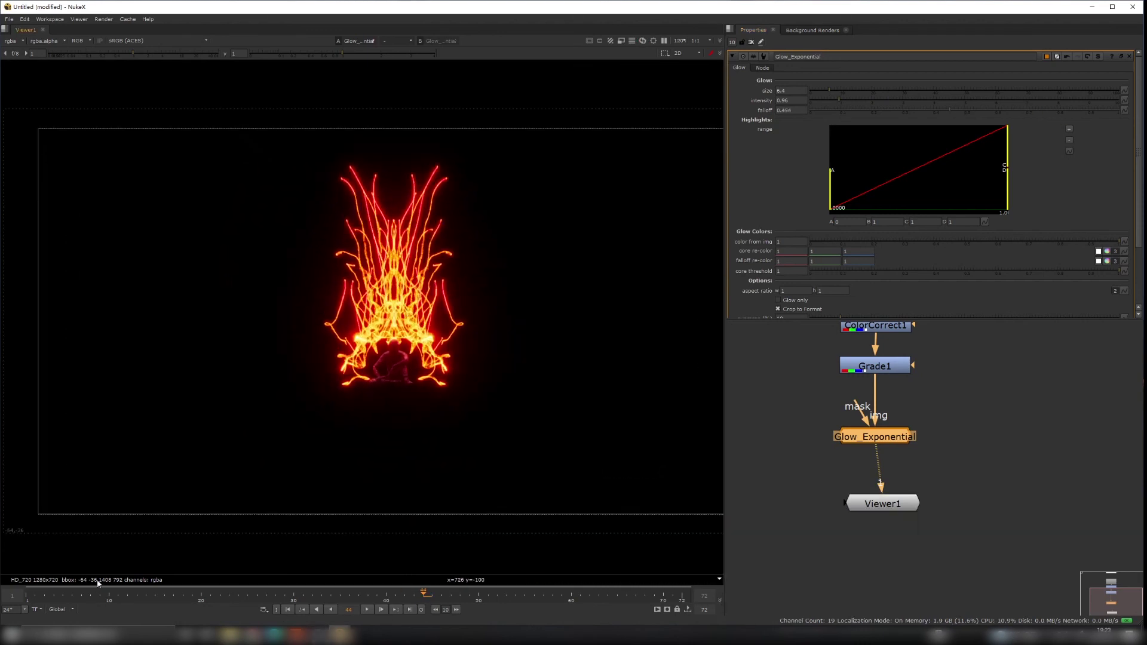
left_click(27, 595)
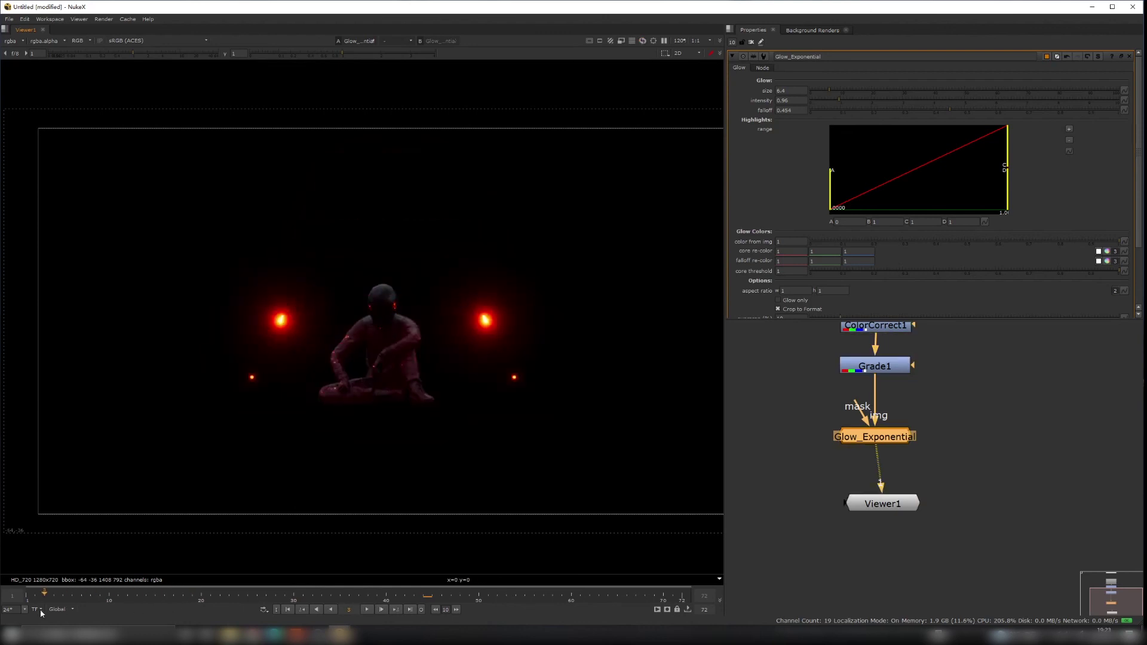
scroll(410, 348, "down", 2)
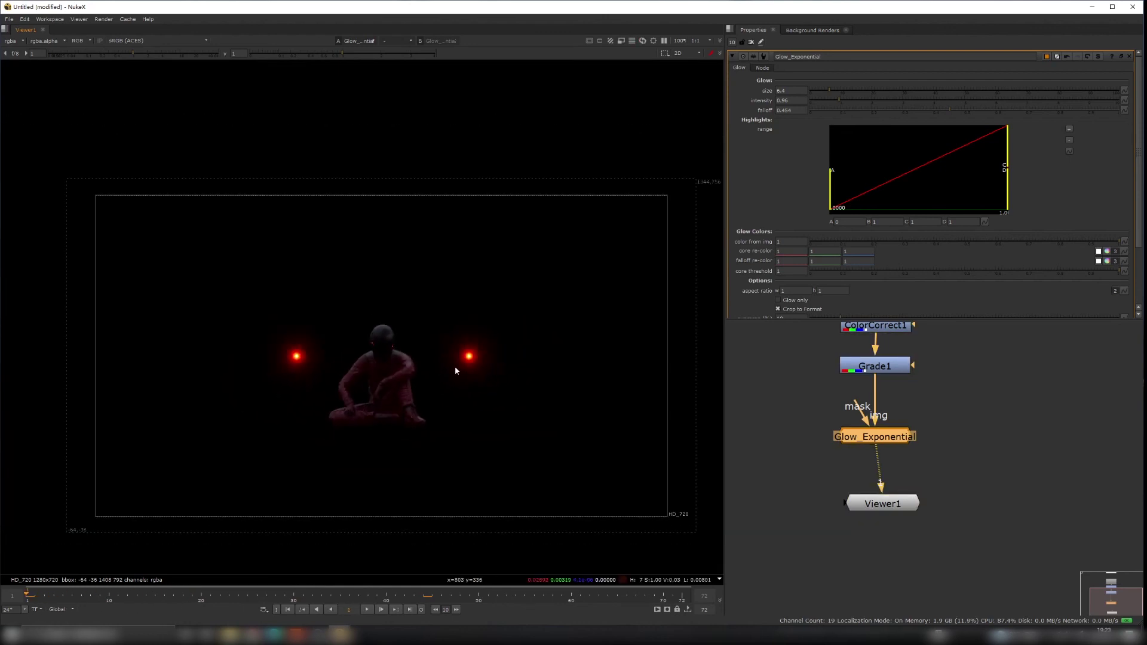
key("l")
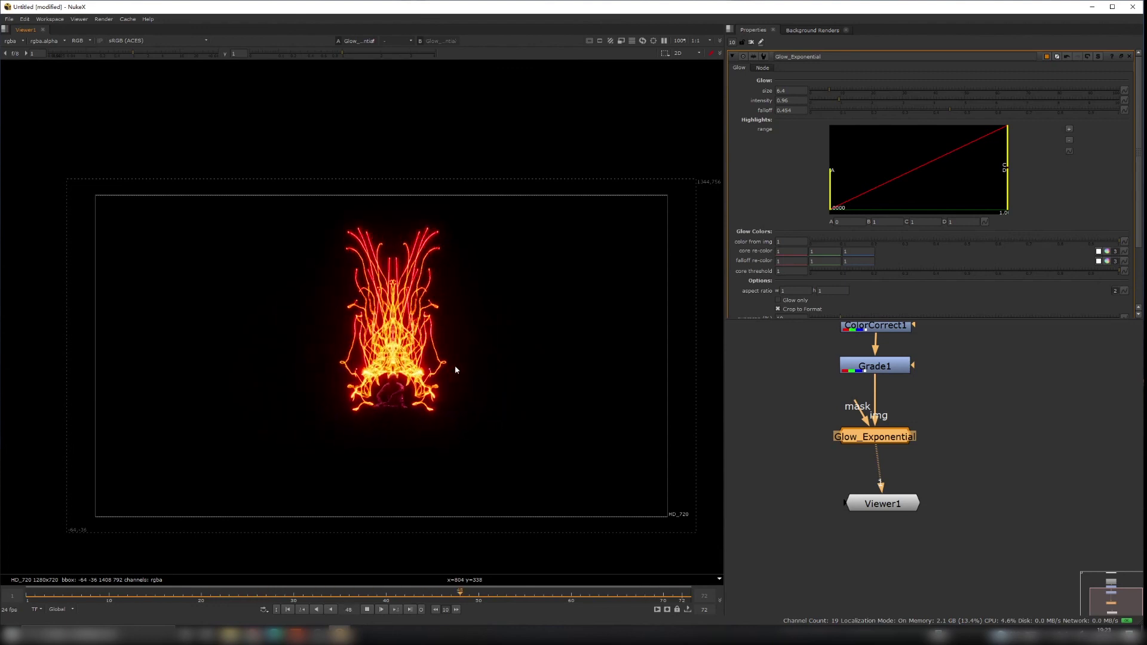
key("k")
Add a Write node connected to Glow_Exponential's output and place it beside Viewer1.
middle_click_drag(997, 475, 922, 437)
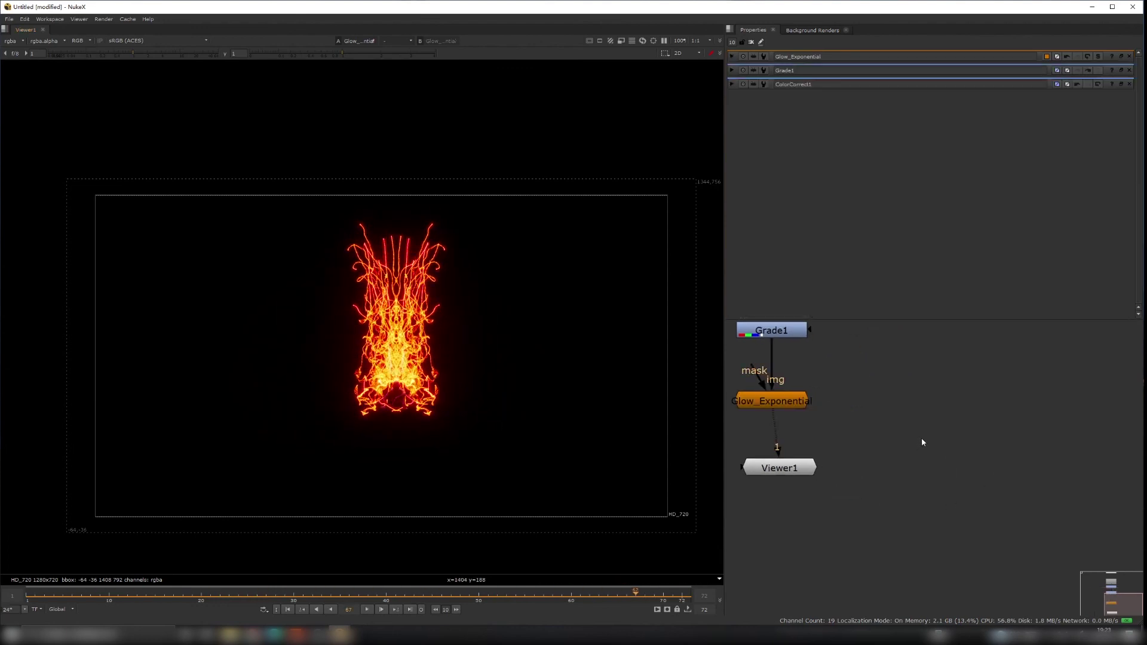
left_click_drag(808, 470, 803, 511)
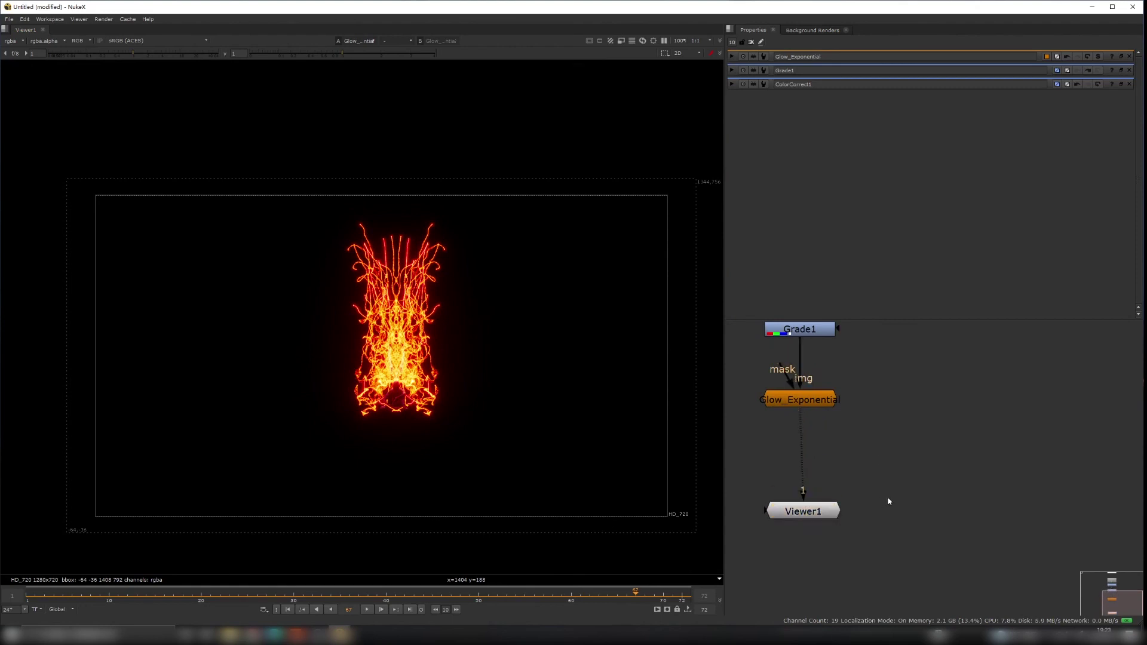
middle_click_drag(903, 493, 903, 504)
key("w")
left_click_drag(901, 487, 808, 417)
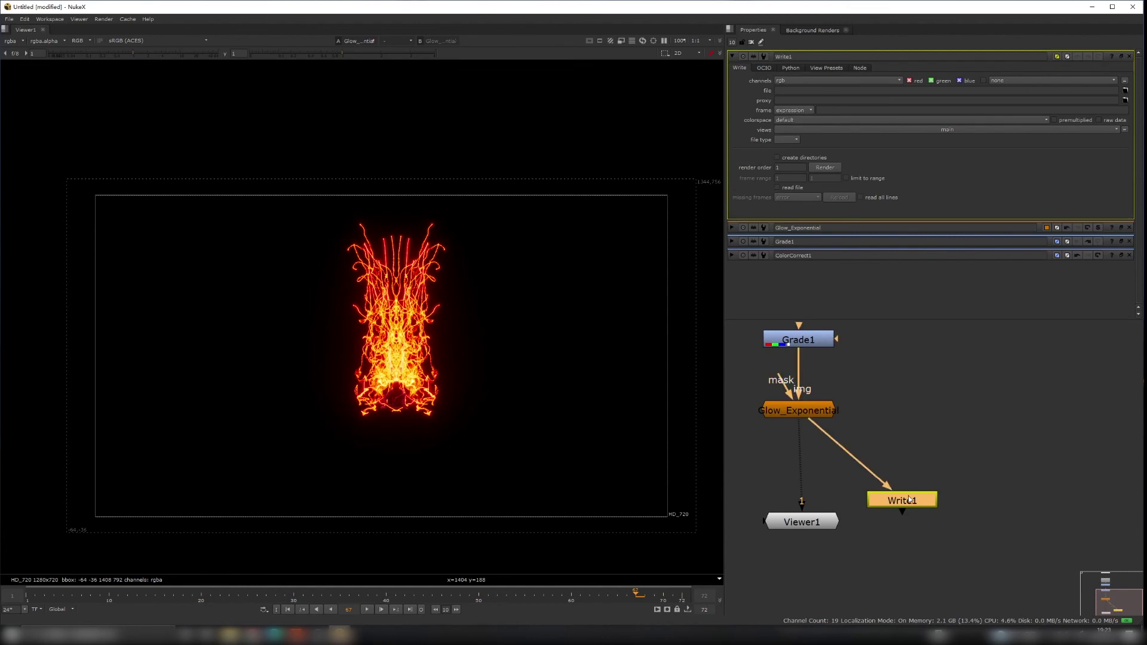
left_click_drag(910, 499, 946, 517)
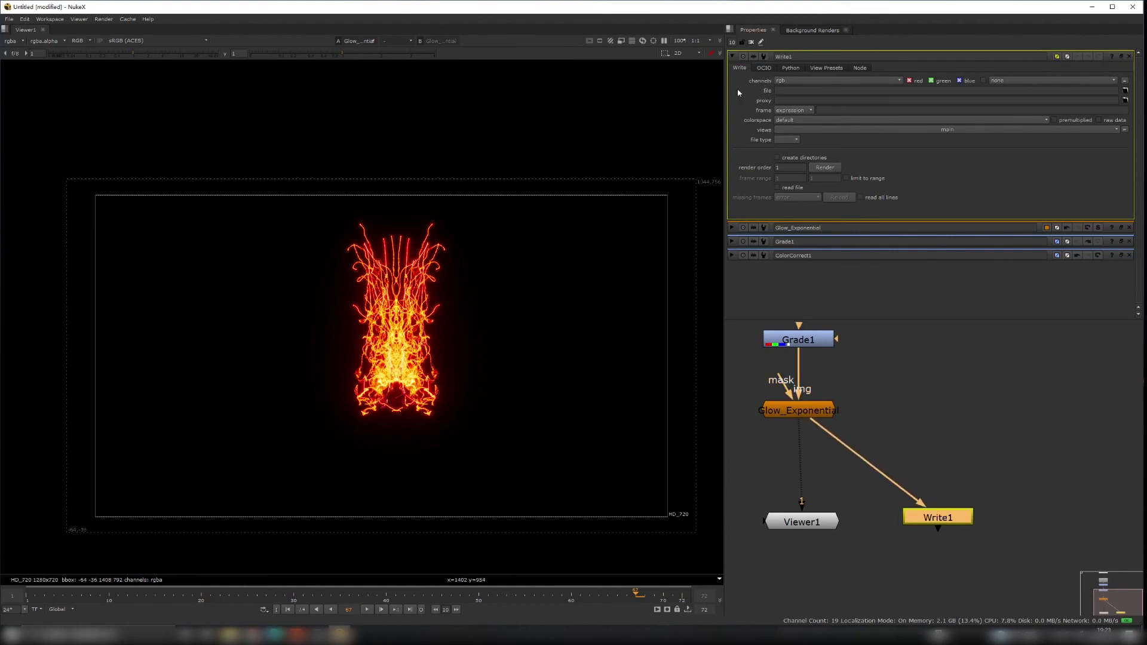
Open Write1's output file chooser and point it to the project's D:/FX021_Tutorial/Particle/video folder.
left_click(1127, 91)
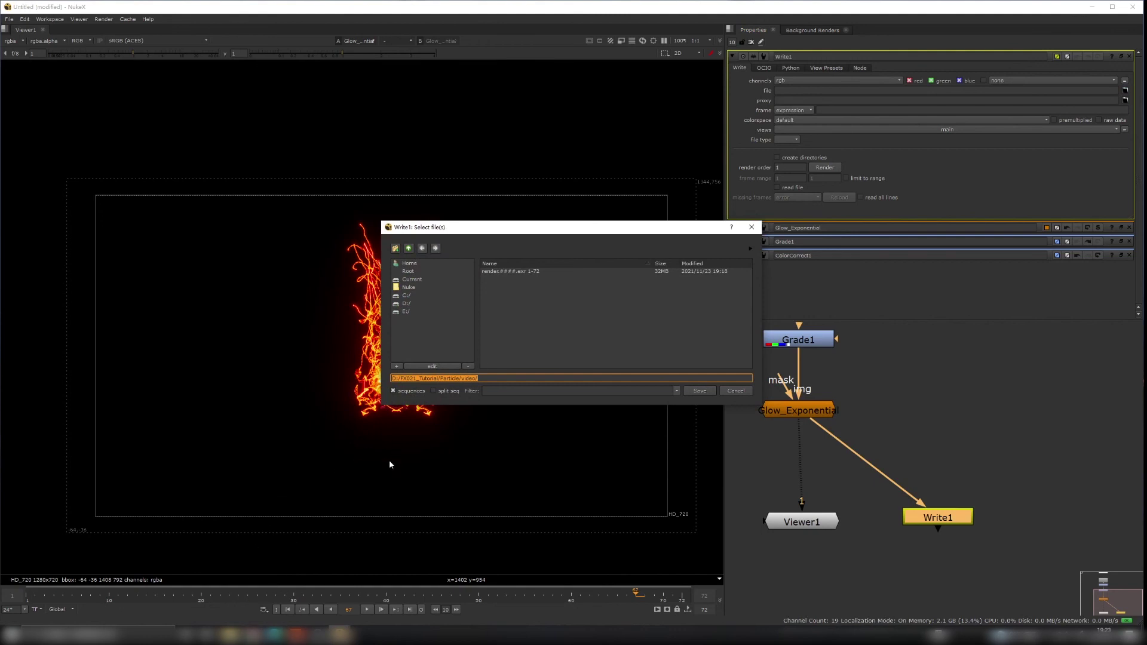
left_click(230, 635)
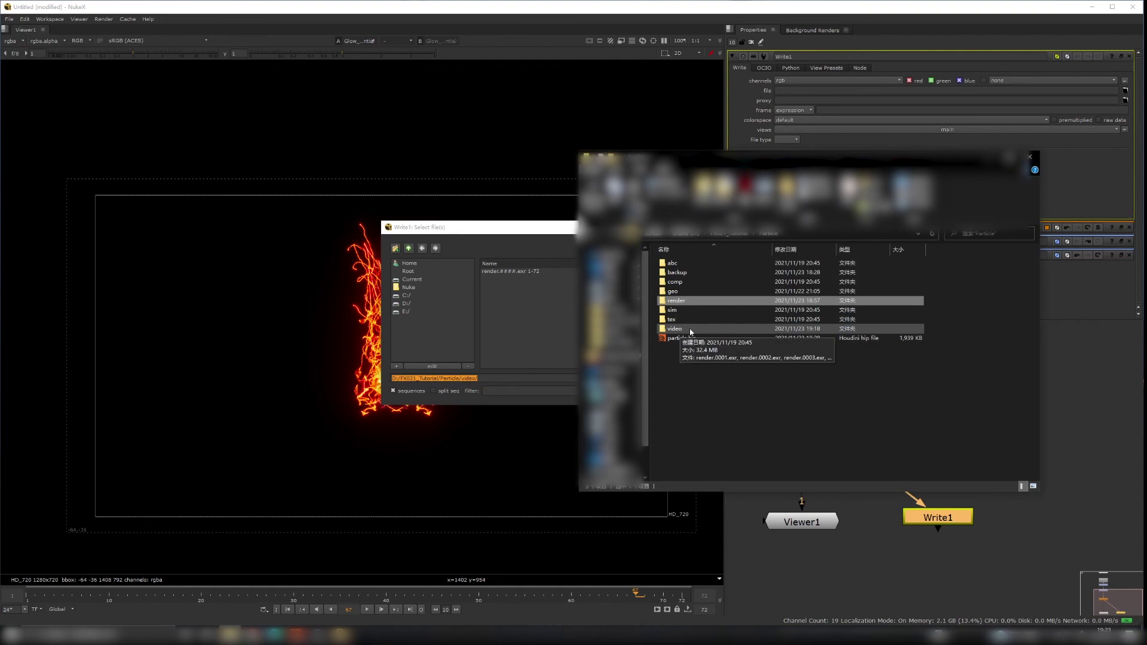
double_click(688, 329)
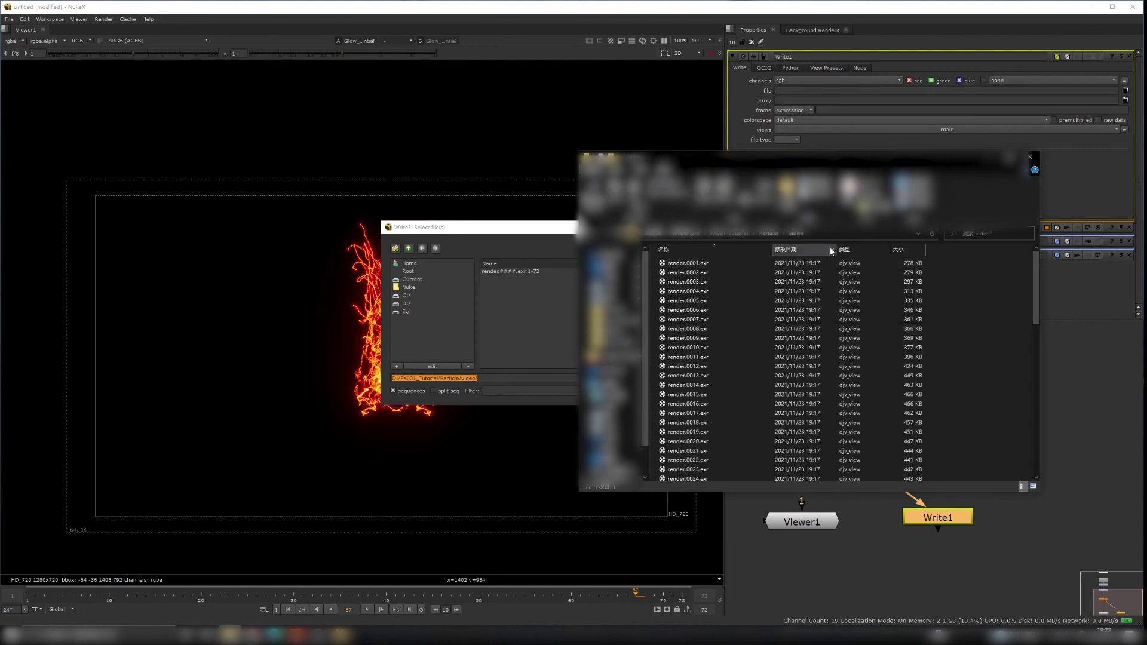
left_click(688, 233)
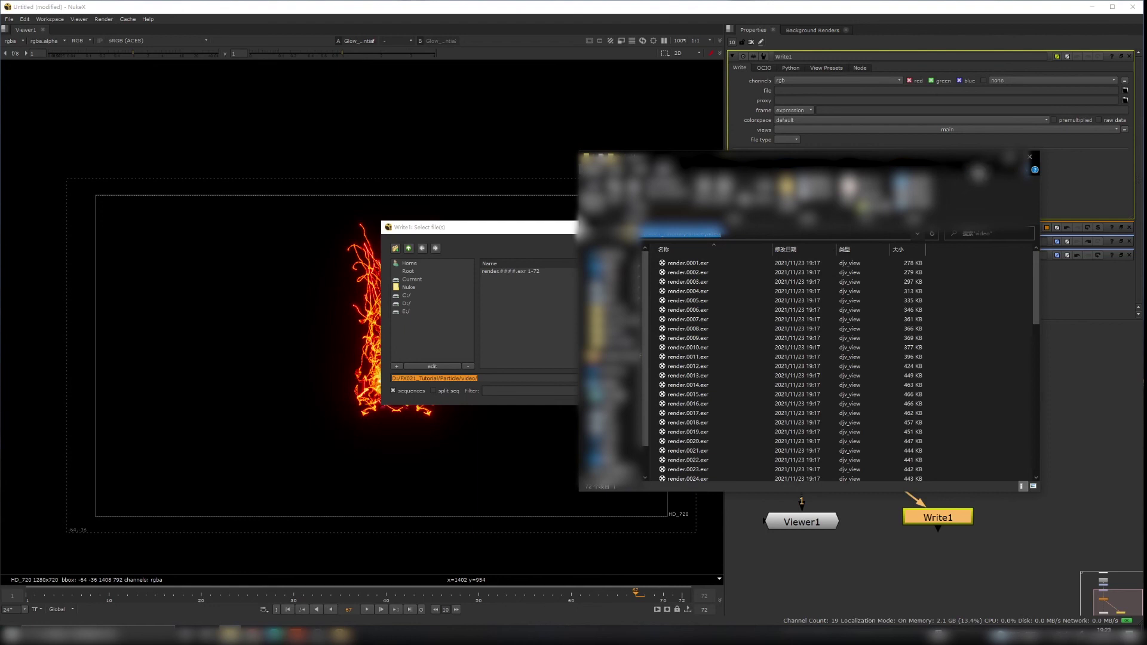
key("alt+Tab")
type("D:\\FX021_Tutorial\\Particle\\video")
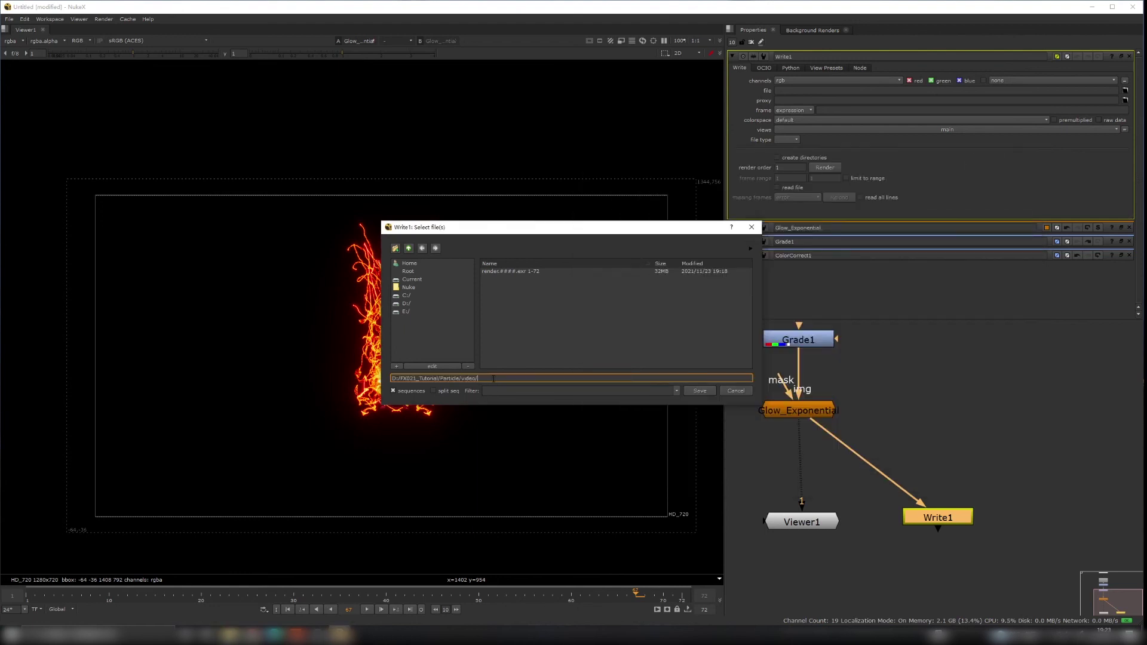
Name Write1's output sequence render.####.exr in the video folder and save the path.
double_click(510, 274)
left_click(491, 377)
type("render.####.jpeg")
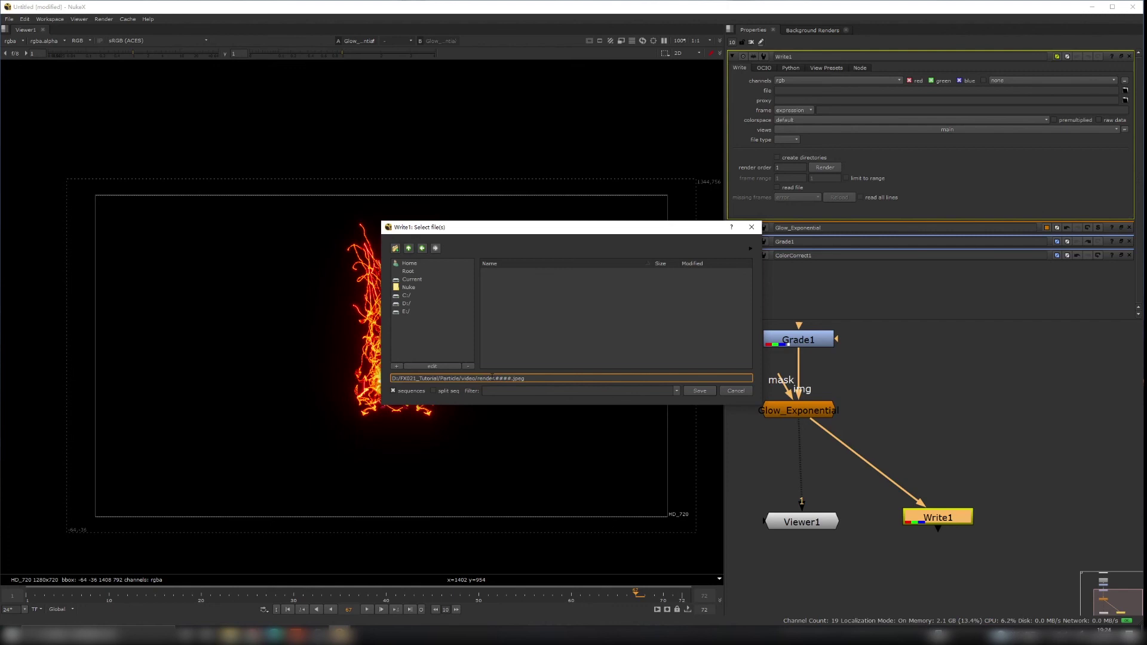
key("BackSpace")
key("BackSpace")
left_click(695, 389)
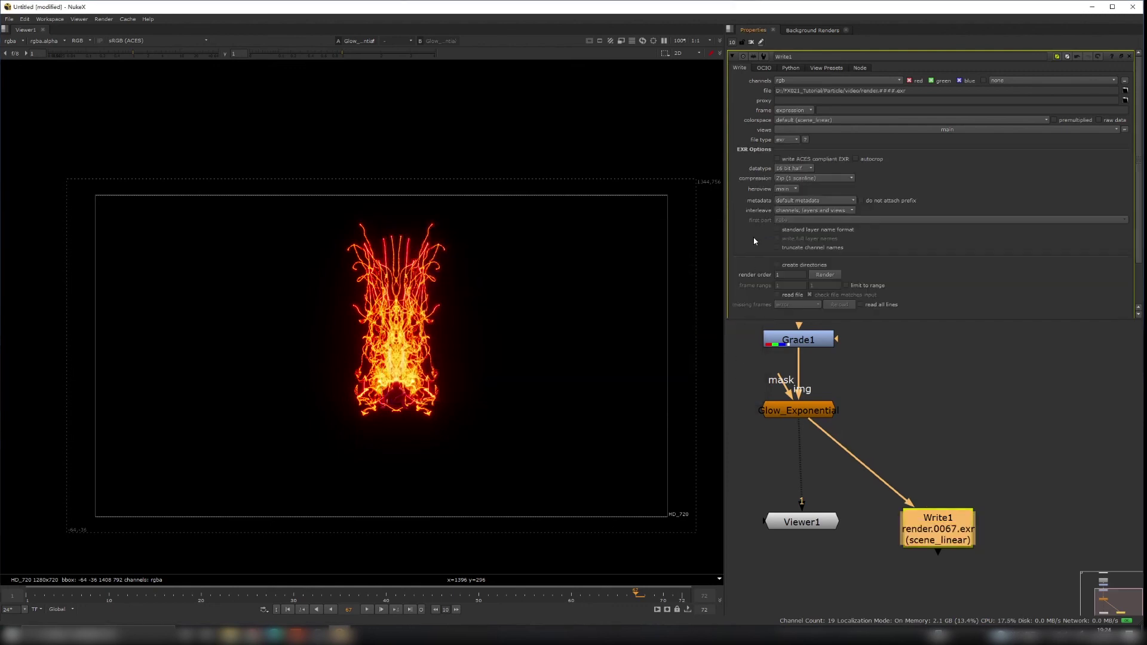
Render Write1 over frames 1-72 and open render.0001.exr from the video folder in the file explorer.
left_click(828, 276)
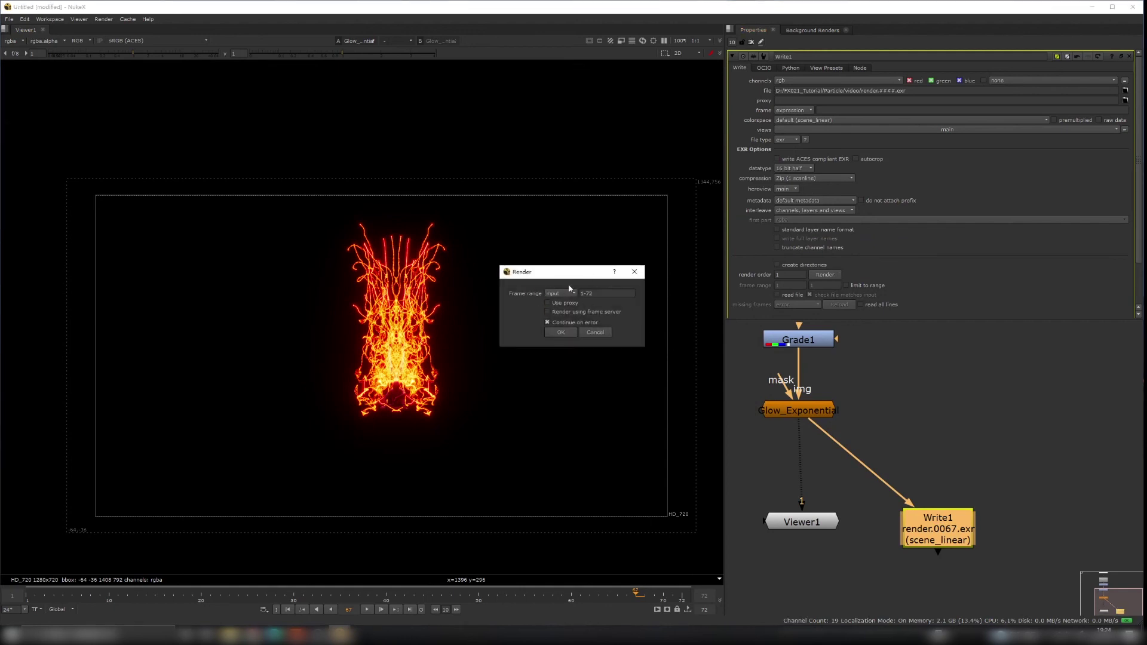
left_click(567, 335)
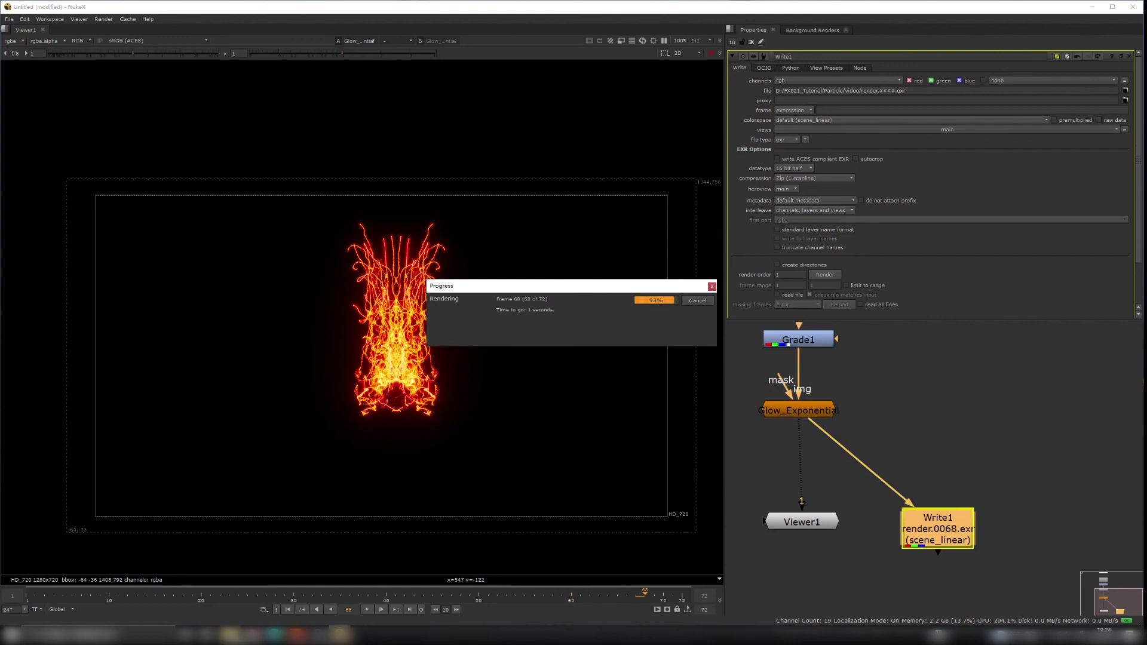
left_click(230, 635)
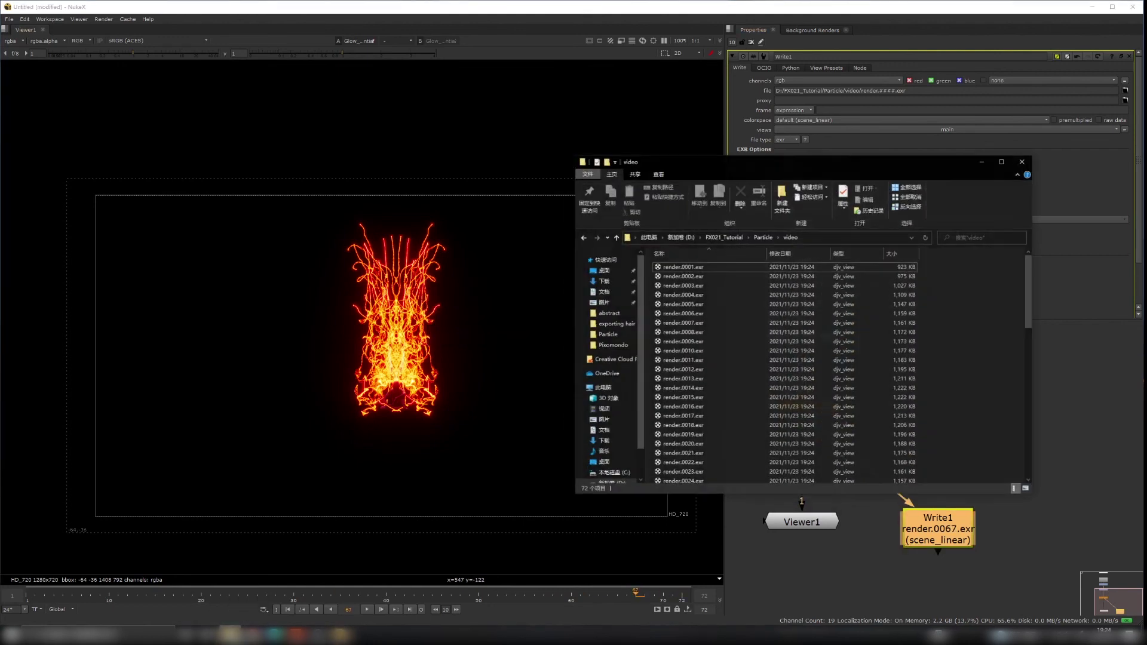
double_click(741, 264)
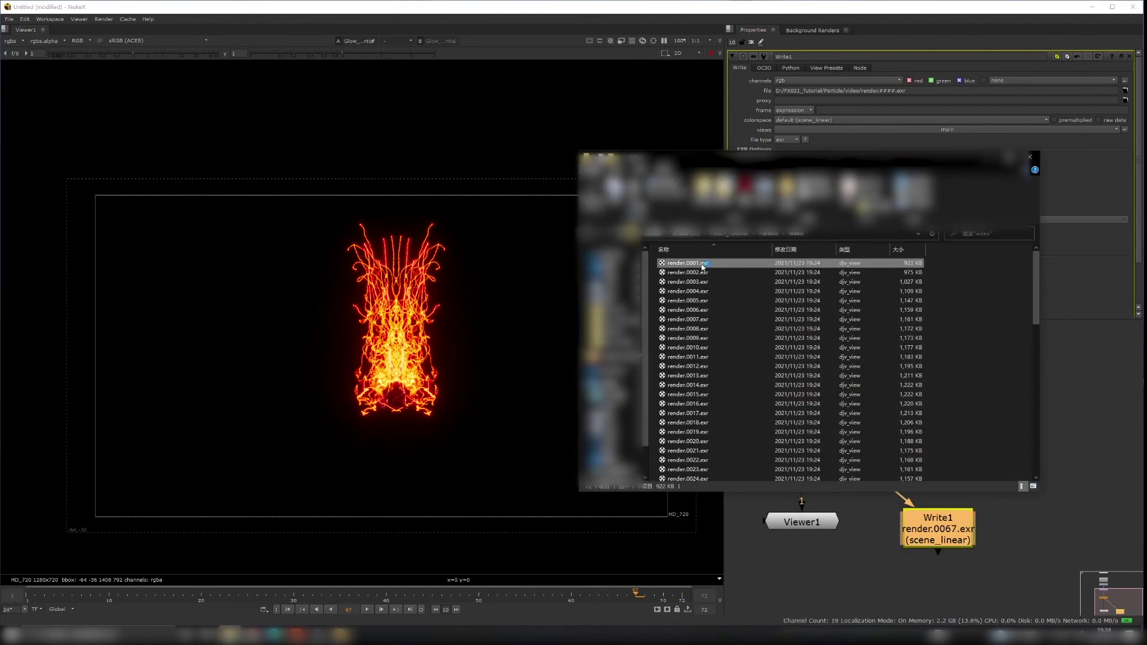